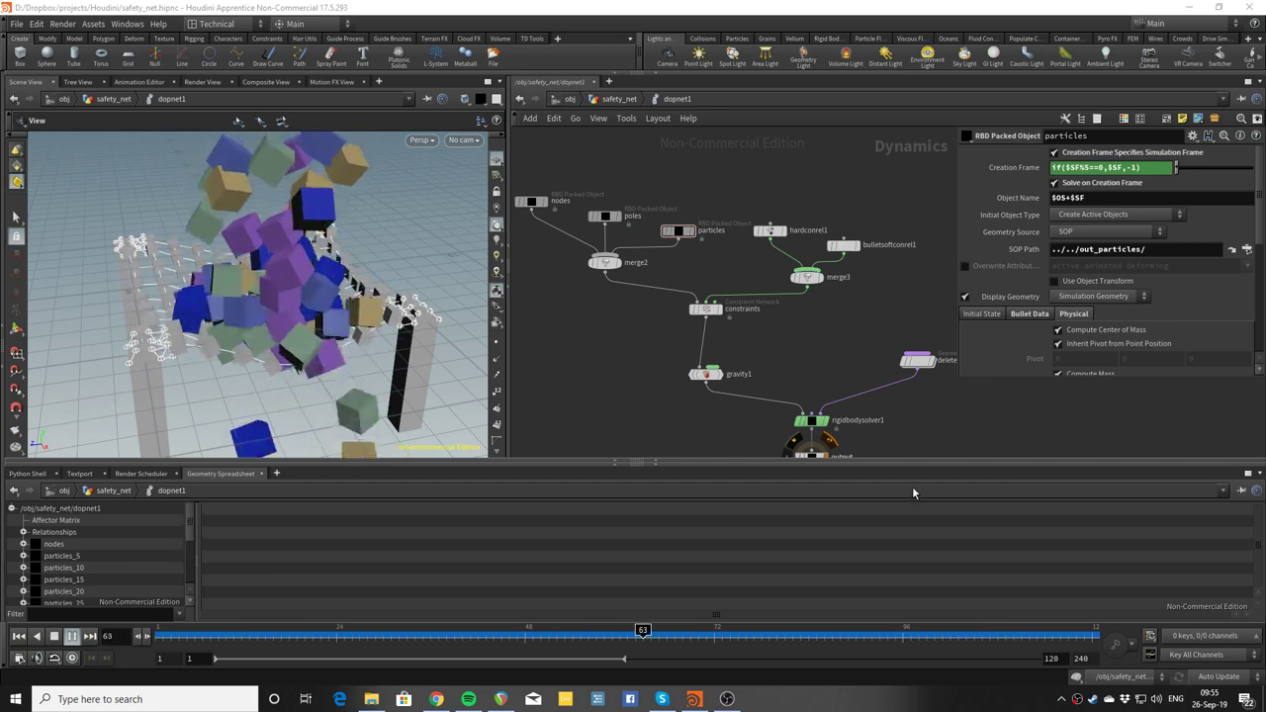
Rewind the safety net simulation to frame 1 and open the simple_constraint geometry network from the object level.
{"action": "middle_click_drag", "start_coordinate": [850, 372], "coordinate": [843, 338]}
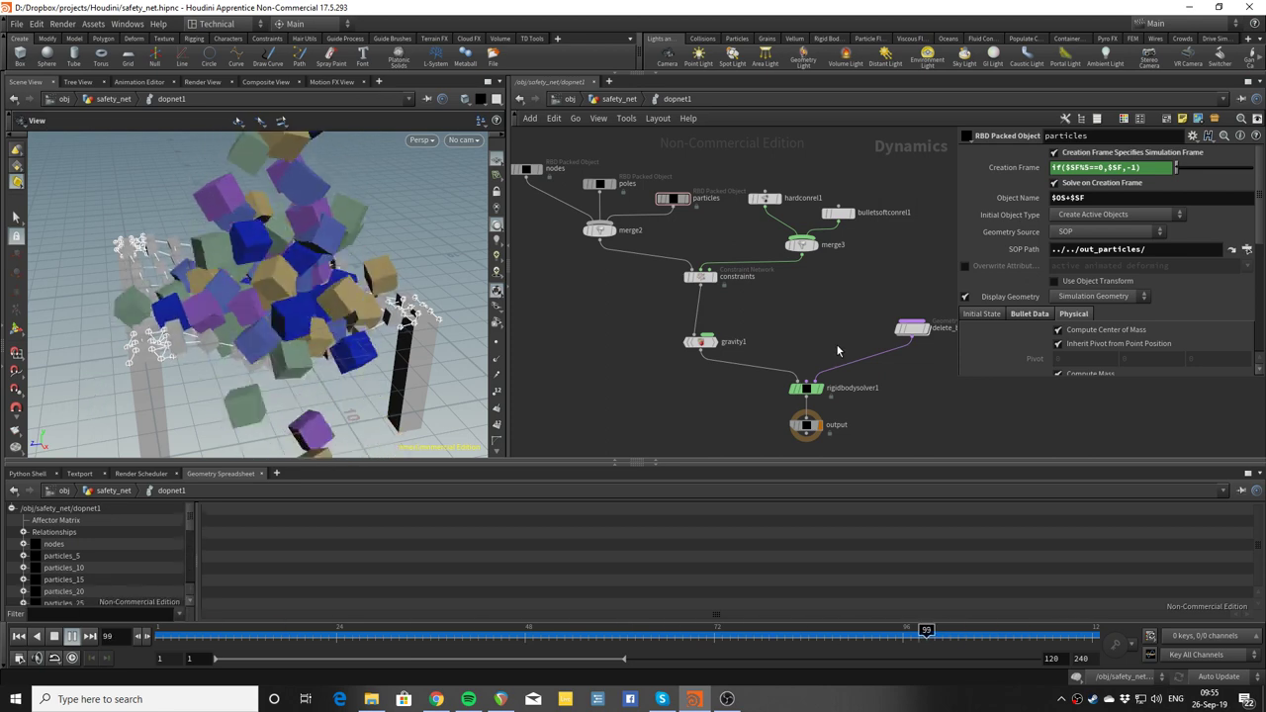
{"action": "key", "text": "ctrl+Up"}
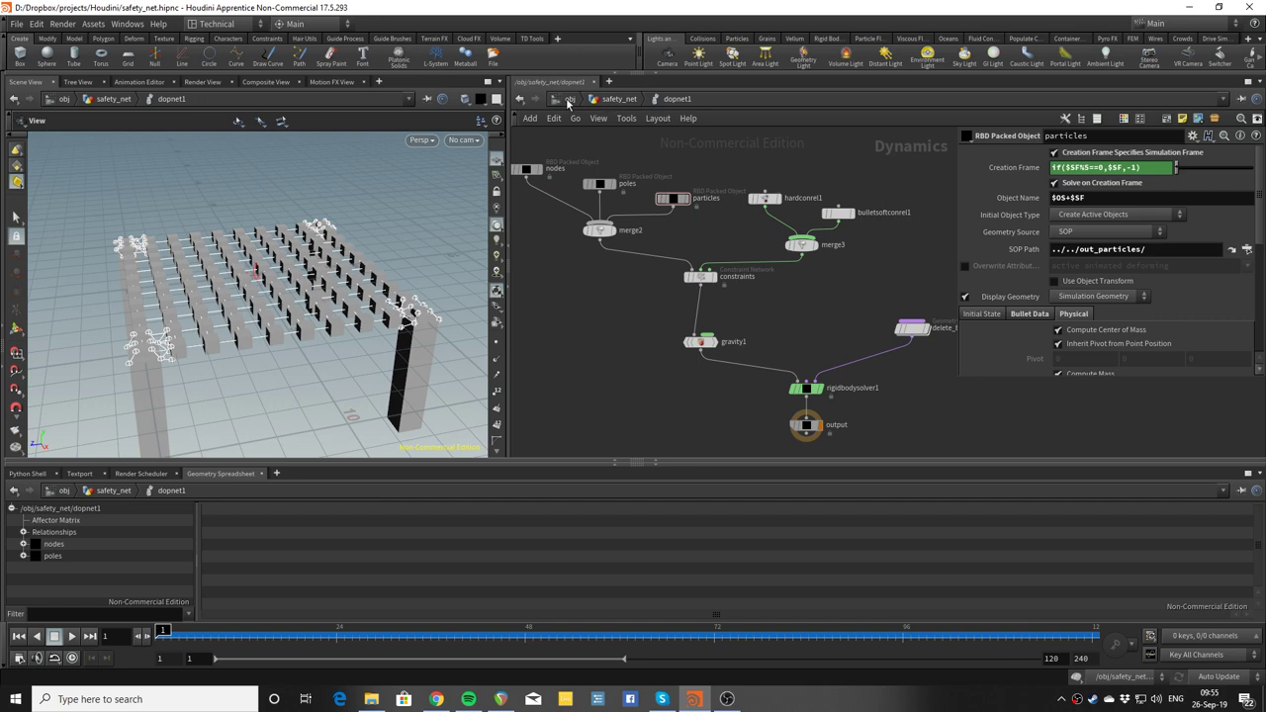
{"action": "left_click", "coordinate": [565, 99]}
{"action": "left_click", "coordinate": [544, 251]}
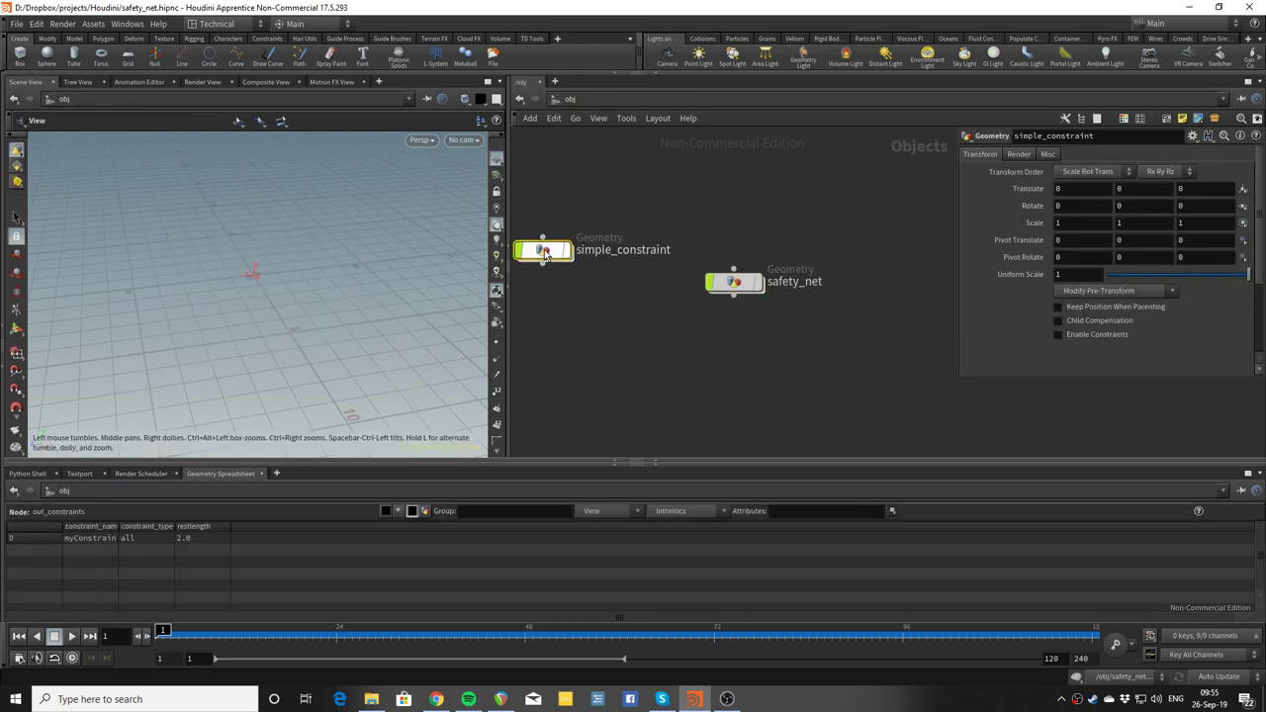
{"action": "double_click", "coordinate": [544, 251]}
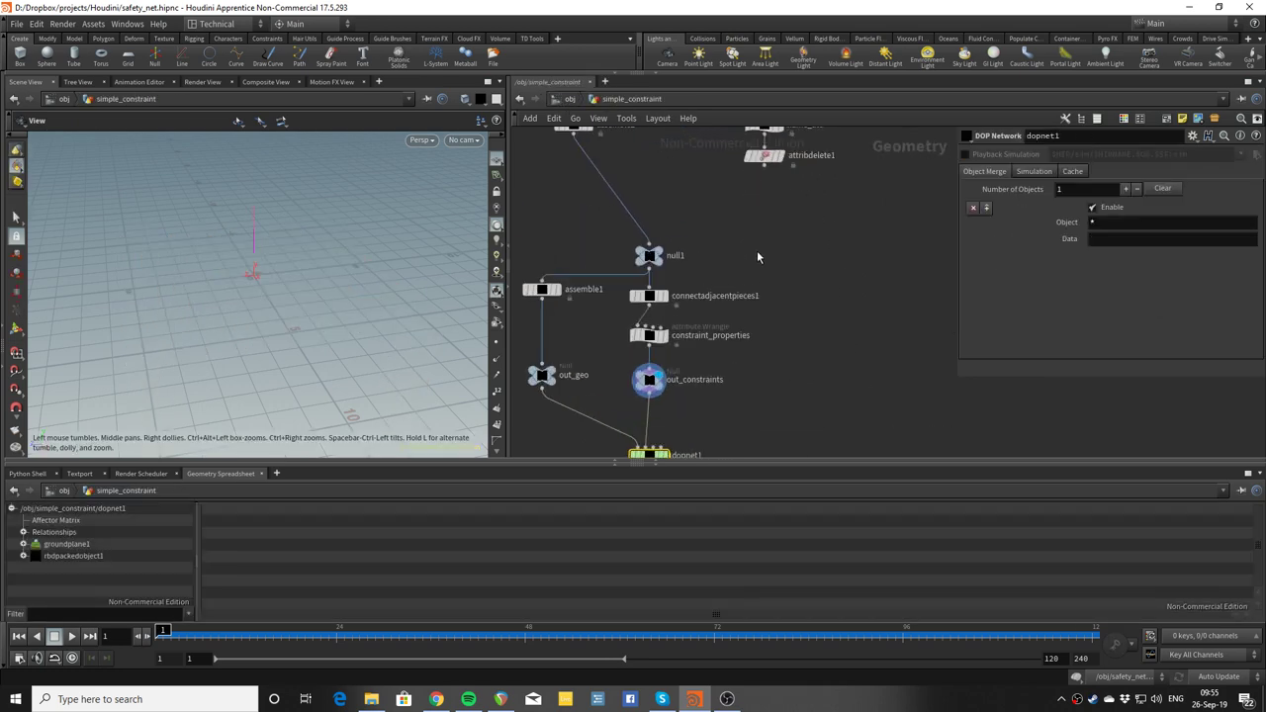
Play the sphere and box simulation inside dopnet1 and rewind it to frame 1.
{"action": "double_click", "coordinate": [698, 356]}
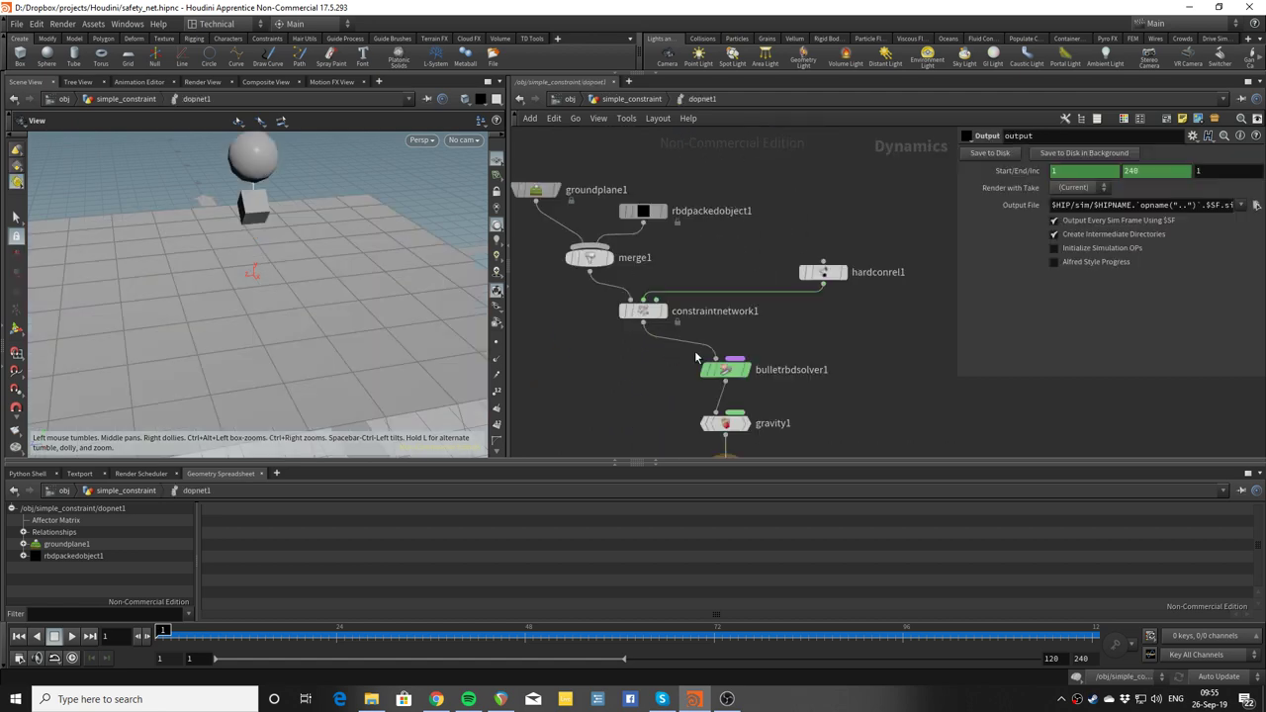
{"action": "key", "text": "Up"}
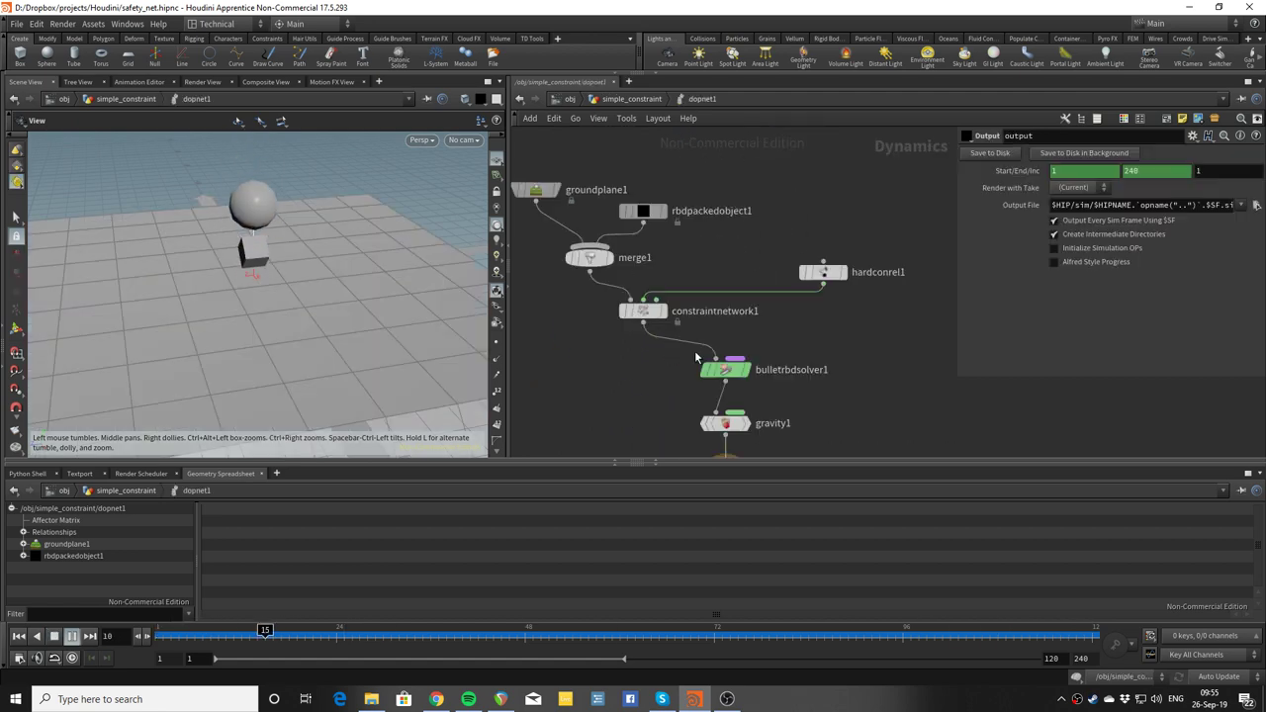
{"action": "key", "text": "ctrl+Up"}
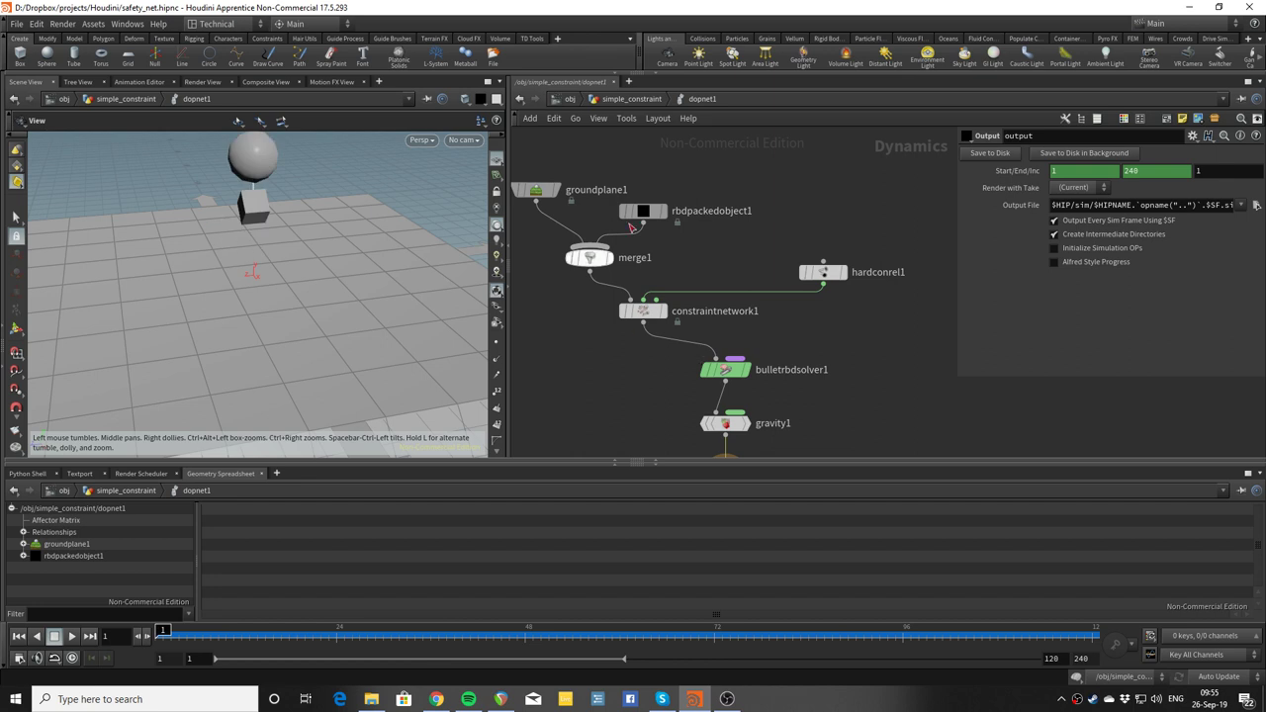
Return to the simple_constraint network and display the merged sphere and box from merge1.
{"action": "left_click", "coordinate": [615, 101]}
{"action": "middle_click_drag", "start_coordinate": [627, 173], "coordinate": [598, 455]}
{"action": "middle_click_drag", "start_coordinate": [606, 374], "coordinate": [671, 435]}
{"action": "scroll", "coordinate": [750, 304], "scroll_direction": "up", "scroll_amount": 3}
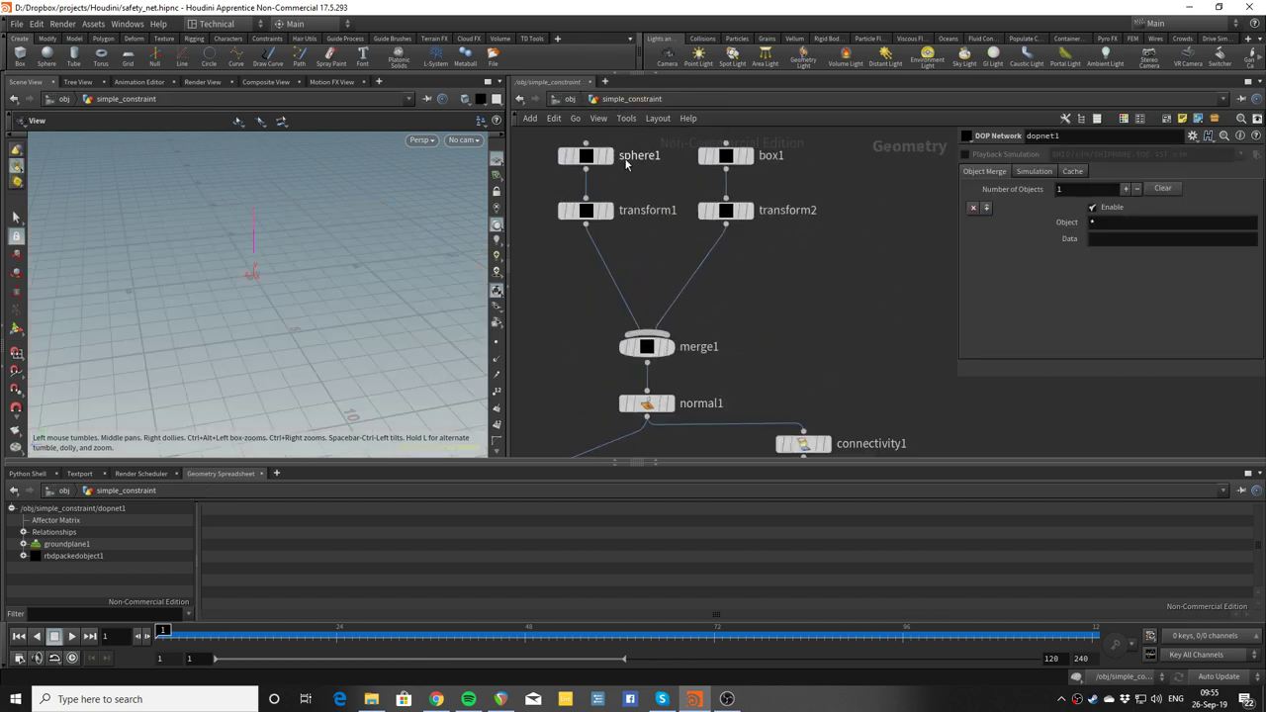
{"action": "left_click", "coordinate": [671, 348]}
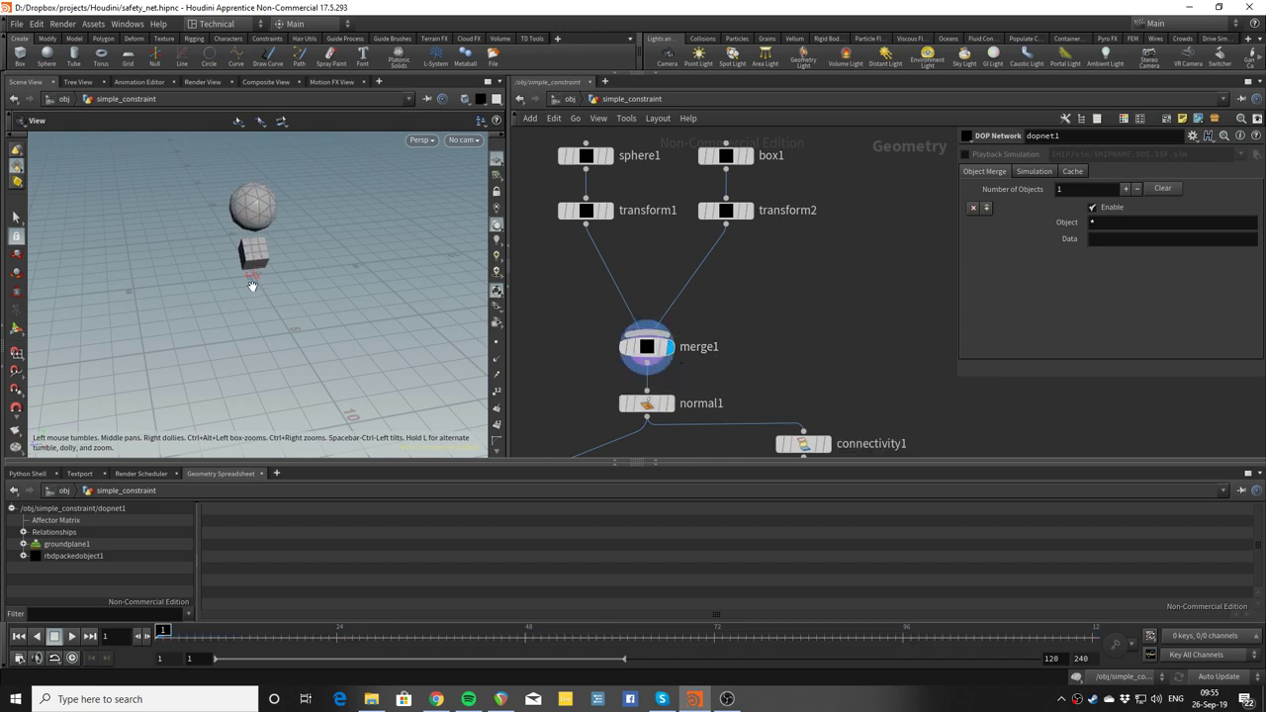
{"action": "left_click_drag", "start_coordinate": [253, 284], "coordinate": [351, 307]}
Display assemble2's output and inspect its parameters and primitive attributes.
{"action": "middle_click_drag", "start_coordinate": [734, 350], "coordinate": [749, 253]}
{"action": "scroll", "coordinate": [682, 356], "scroll_direction": "down", "scroll_amount": 2}
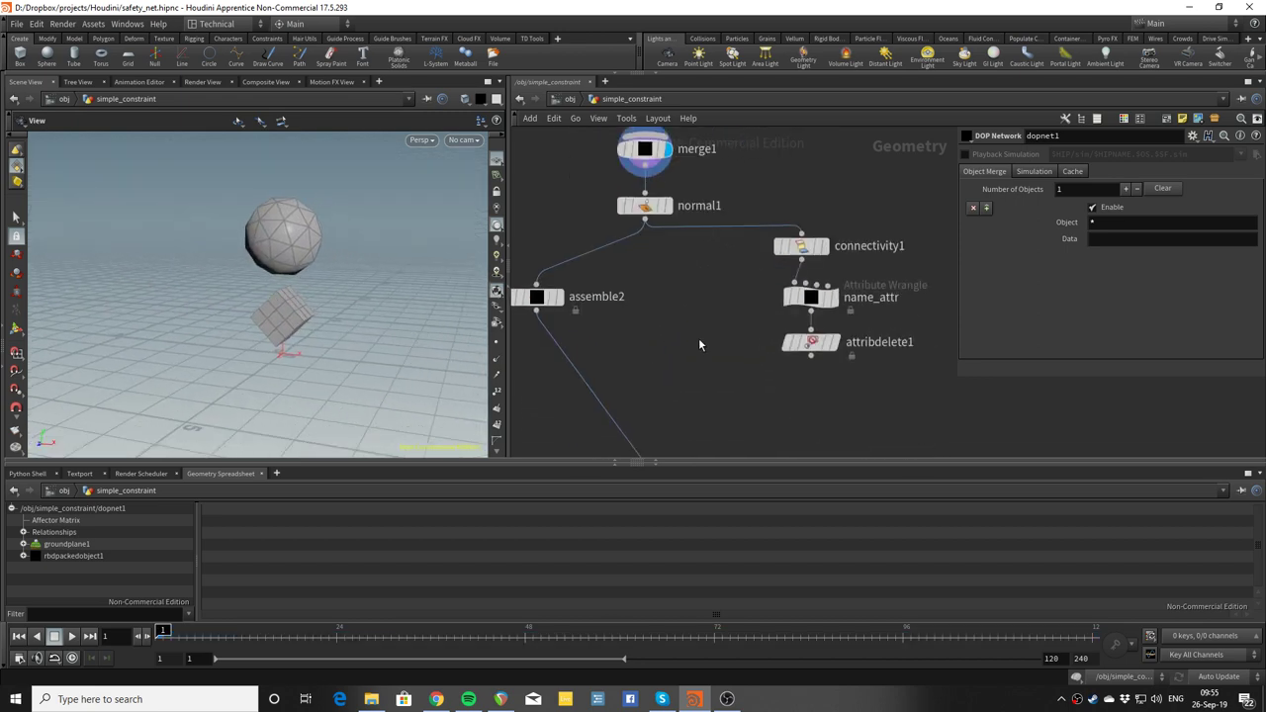
{"action": "left_click_drag", "start_coordinate": [334, 322], "coordinate": [342, 321]}
{"action": "middle_click_drag", "start_coordinate": [645, 365], "coordinate": [662, 315]}
{"action": "left_click", "coordinate": [603, 257]}
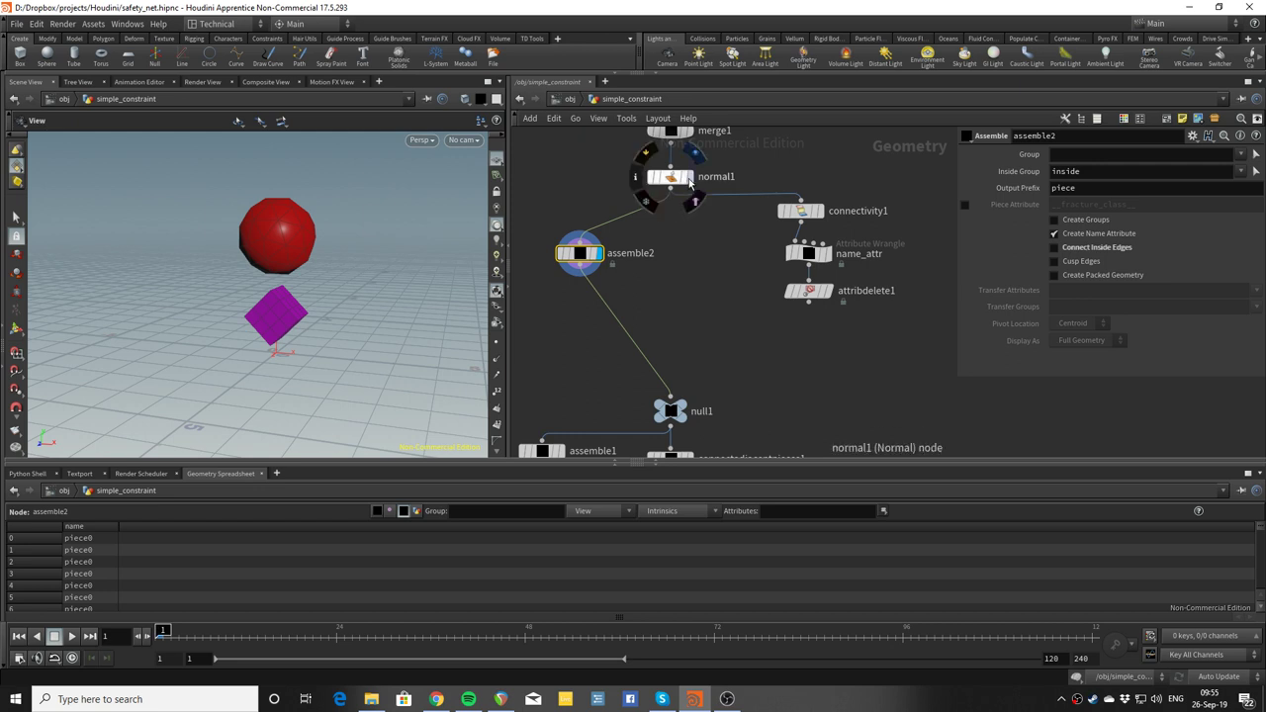
Display normal1's output and check merge1's point and primitive attributes in the geometry spreadsheet.
{"action": "scroll", "coordinate": [156, 564], "scroll_direction": "down", "scroll_amount": 3}
{"action": "left_click", "coordinate": [673, 234]}
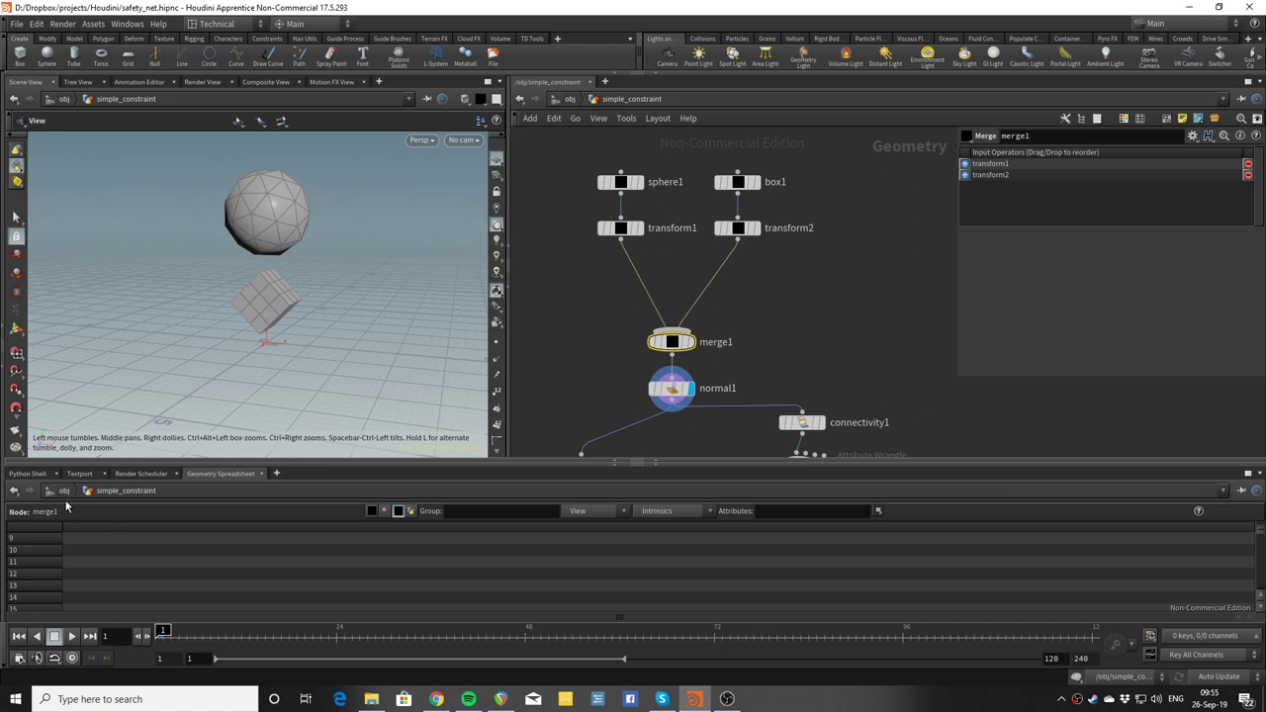
{"action": "left_click", "coordinate": [371, 510]}
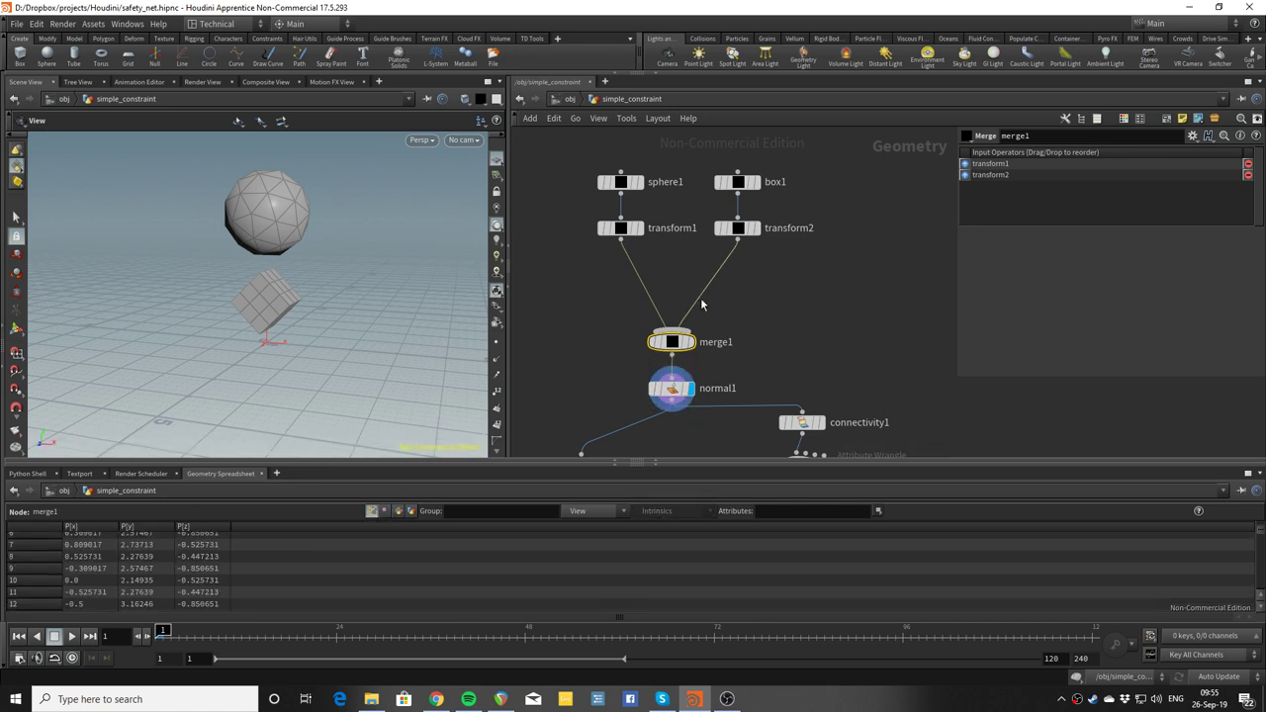
{"action": "left_click", "coordinate": [400, 511]}
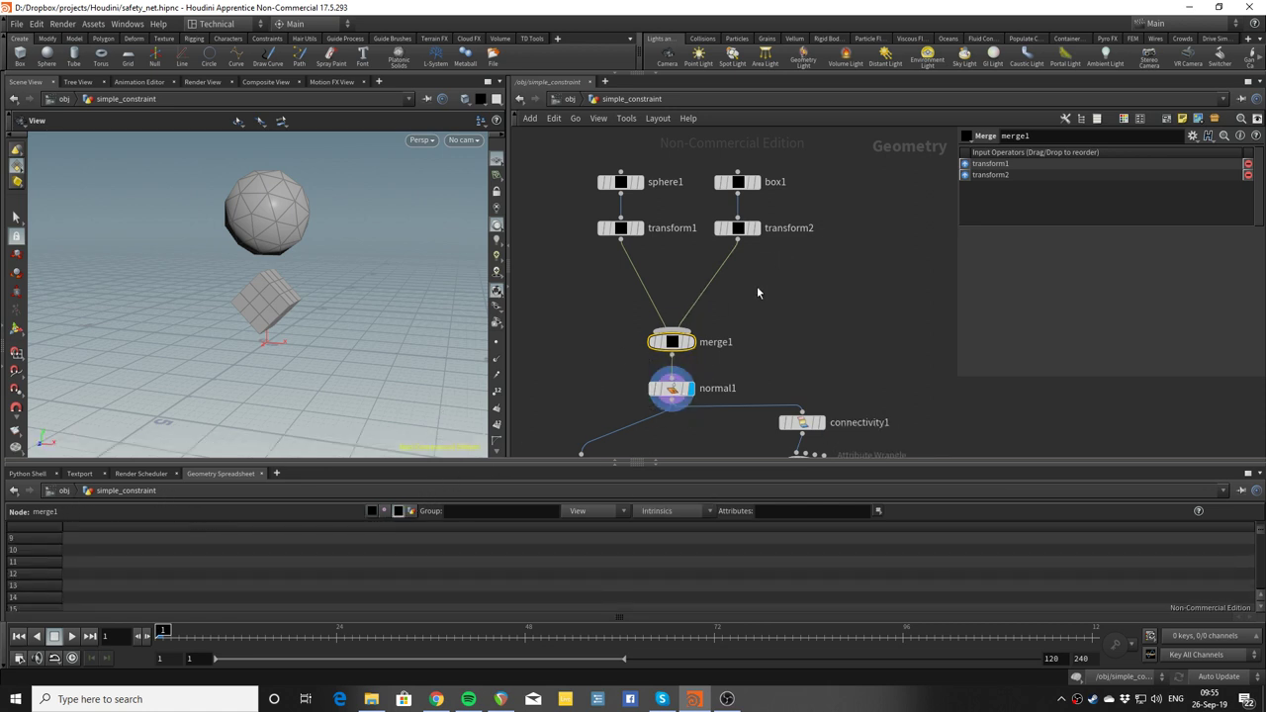
Examine the normal1 node's parameters, its connections in the network and its point attributes.
{"action": "left_click", "coordinate": [680, 359]}
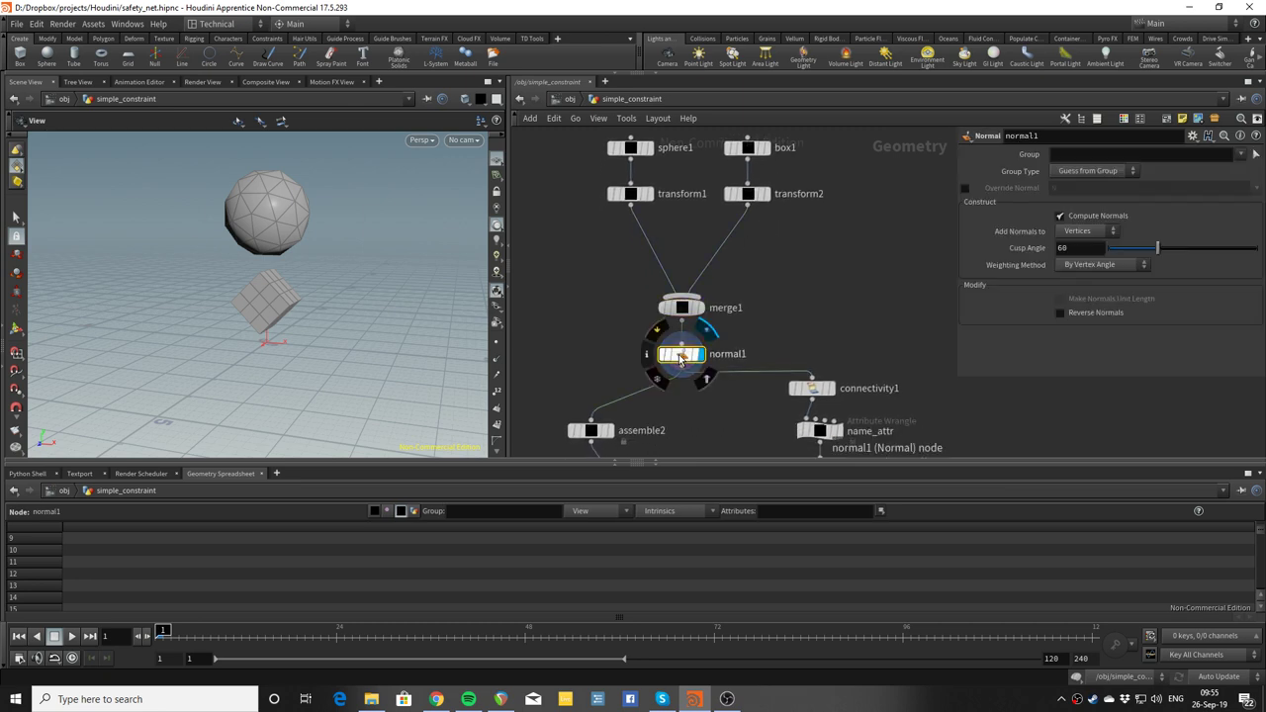
{"action": "mouse_move", "coordinate": [798, 251]}
{"action": "middle_mouse_down"}
{"action": "mouse_move", "coordinate": [781, 315]}
{"action": "mouse_move", "coordinate": [786, 245]}
{"action": "middle_mouse_up"}
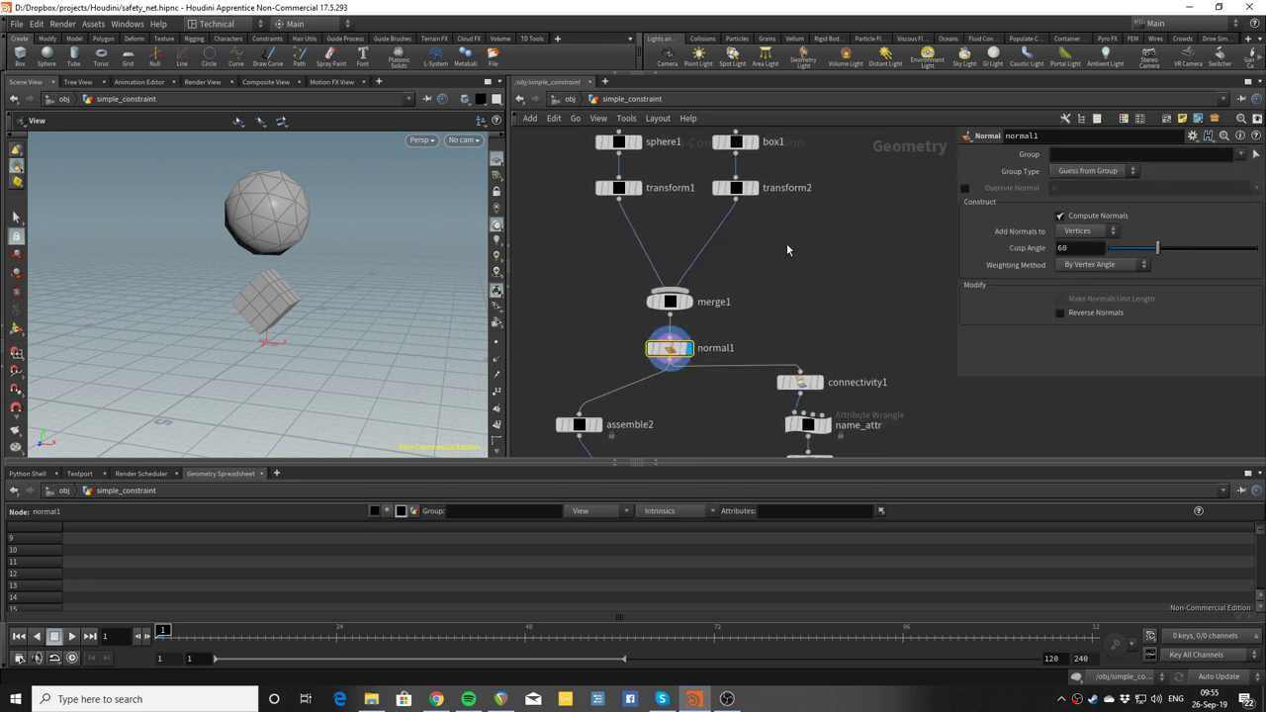
{"action": "middle_click_drag", "start_coordinate": [764, 323], "coordinate": [778, 188]}
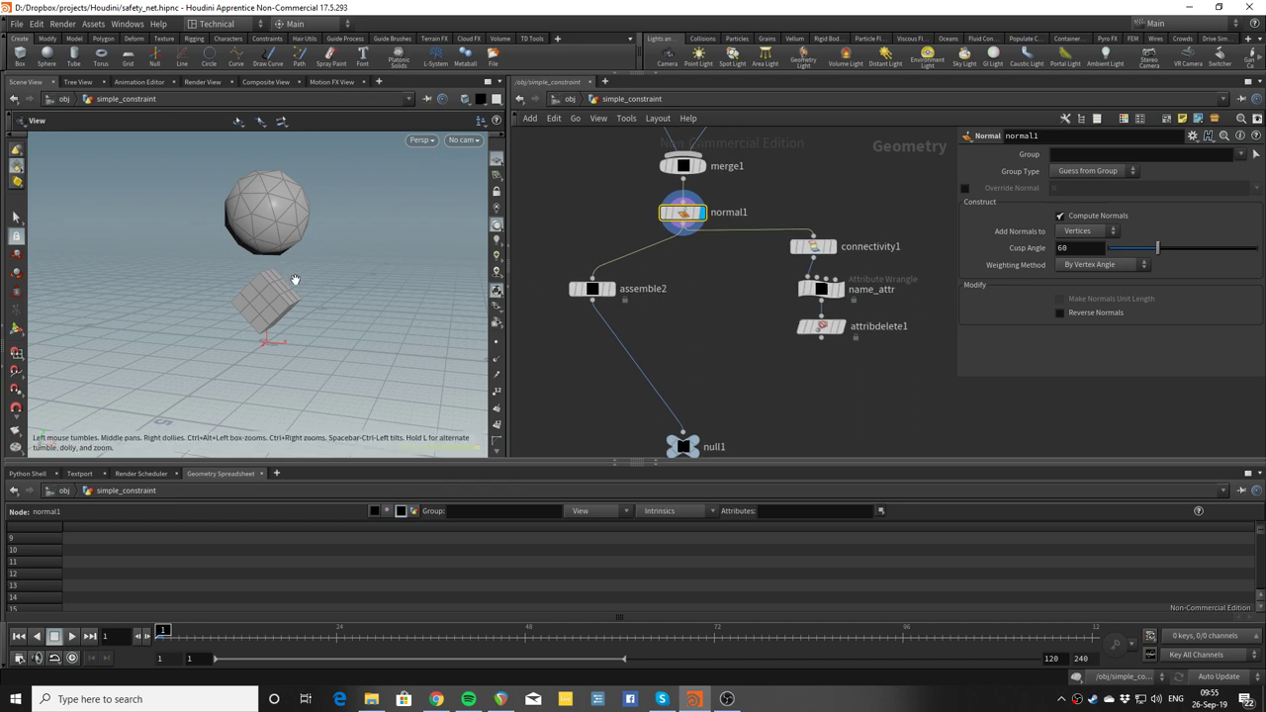
{"action": "left_click_drag", "start_coordinate": [290, 280], "coordinate": [331, 280]}
{"action": "middle_click_drag", "start_coordinate": [761, 139], "coordinate": [763, 275]}
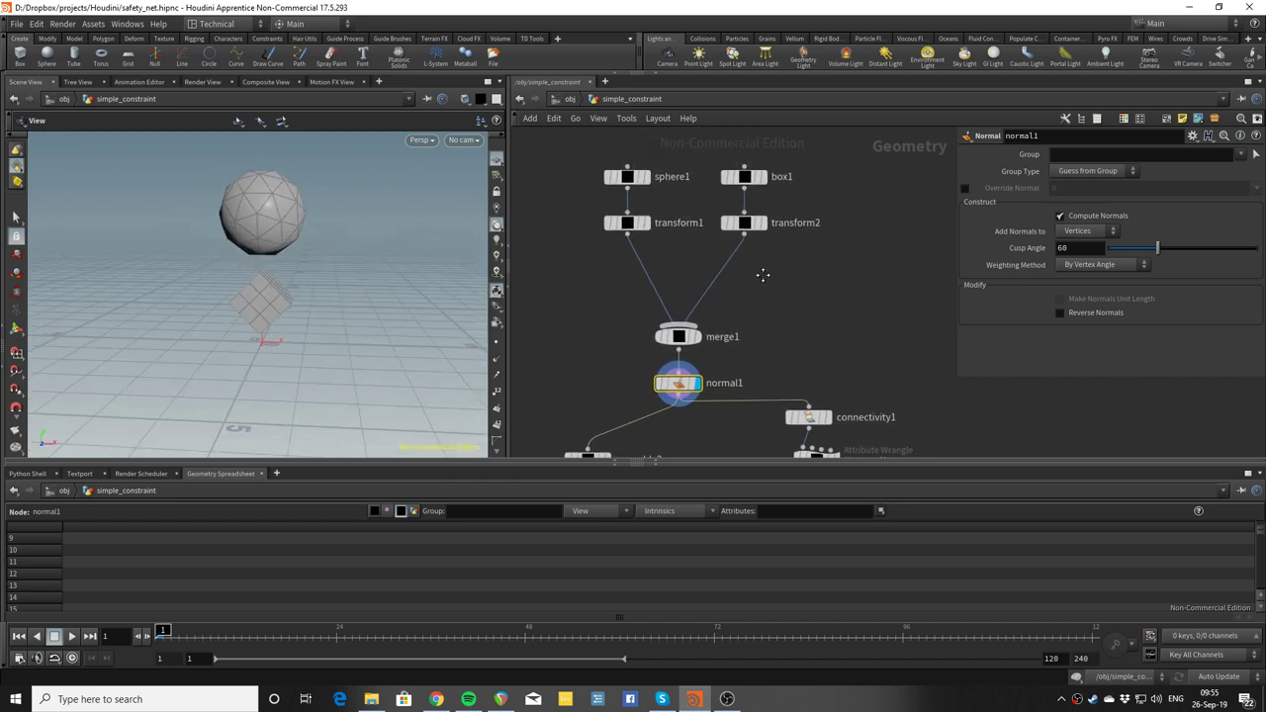
{"action": "left_click", "coordinate": [374, 512]}
{"action": "scroll", "coordinate": [249, 558], "scroll_direction": "up", "scroll_amount": 4}
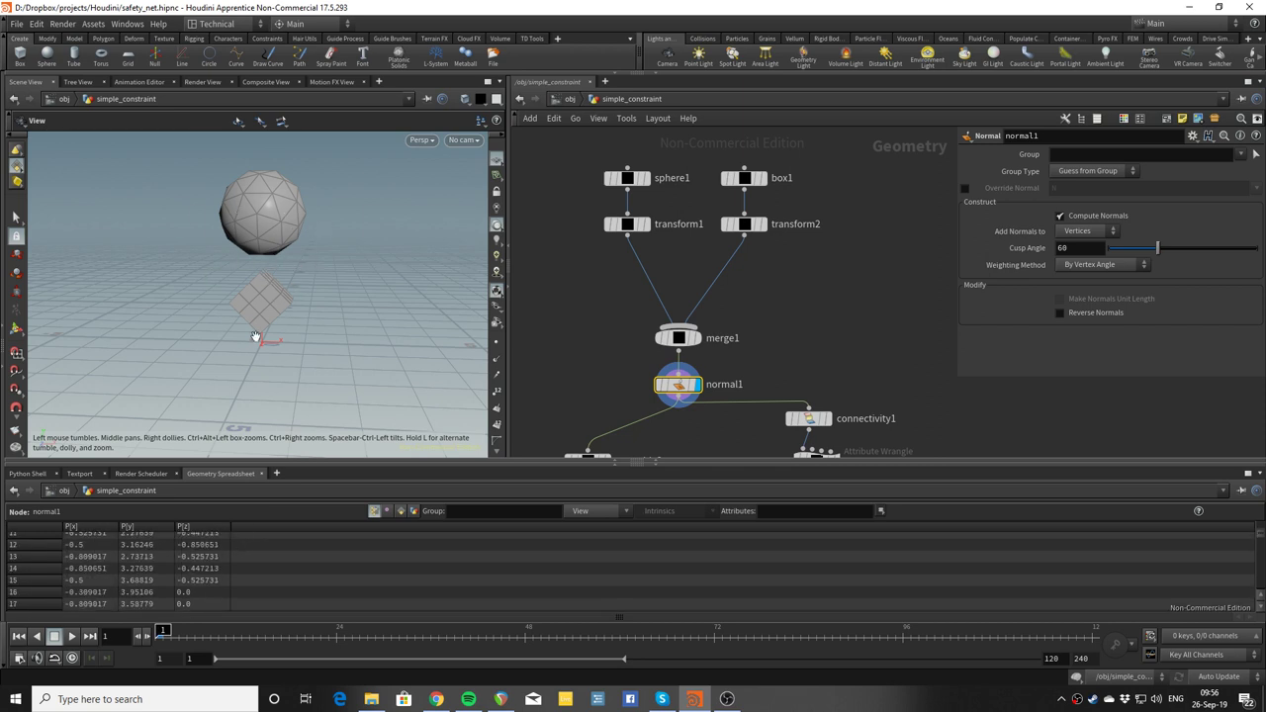
{"action": "middle_click_drag", "start_coordinate": [783, 336], "coordinate": [778, 293]}
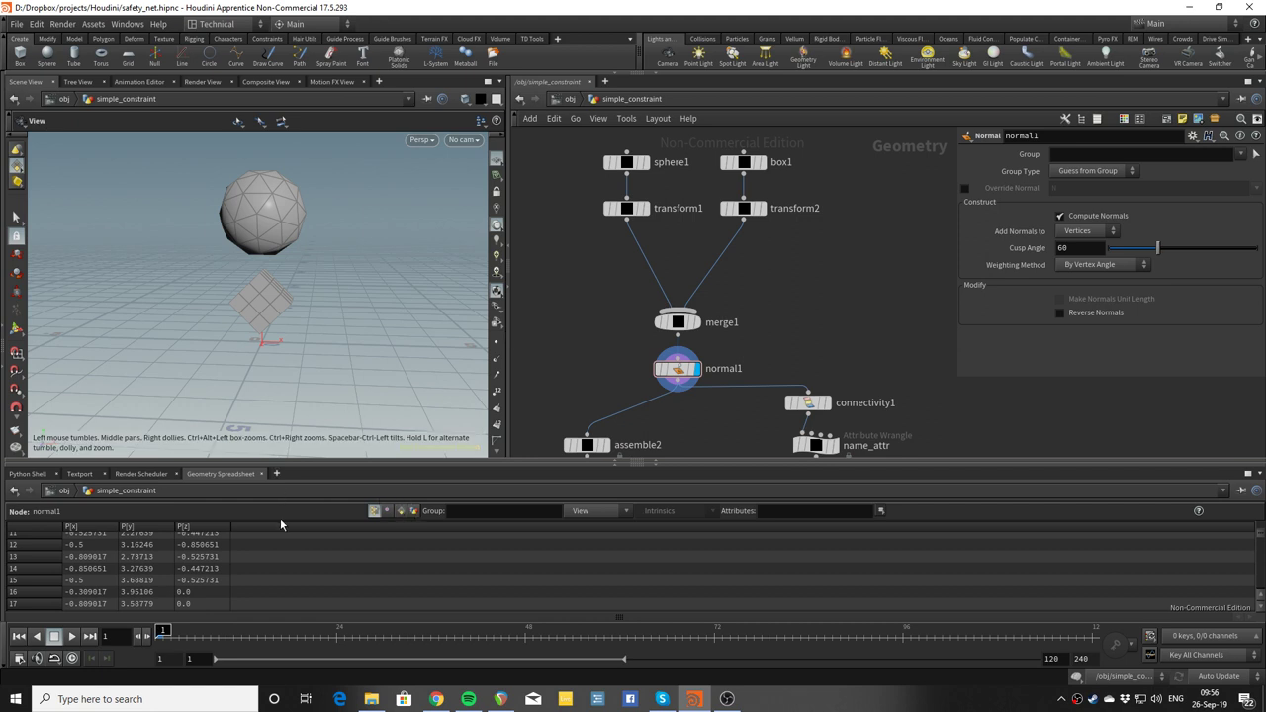
{"action": "mouse_move", "coordinate": [759, 343]}
{"action": "middle_mouse_down"}
{"action": "mouse_move", "coordinate": [752, 257]}
{"action": "mouse_move", "coordinate": [754, 331]}
{"action": "mouse_move", "coordinate": [755, 318]}
{"action": "middle_mouse_up"}
{"action": "scroll", "coordinate": [765, 301], "scroll_direction": "down", "scroll_amount": 2}
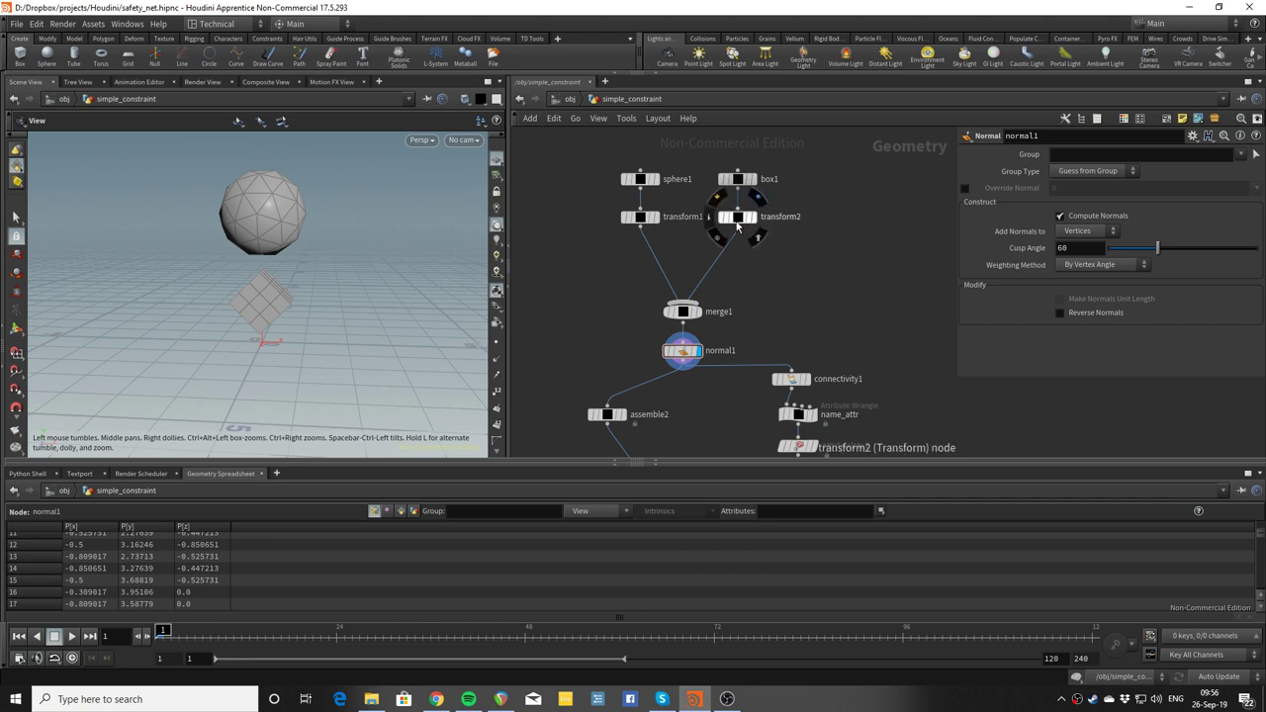
Inspect the parameters of transform2 and box1, display transform2's output, and check the inputs of merge1.
{"action": "left_click", "coordinate": [735, 223]}
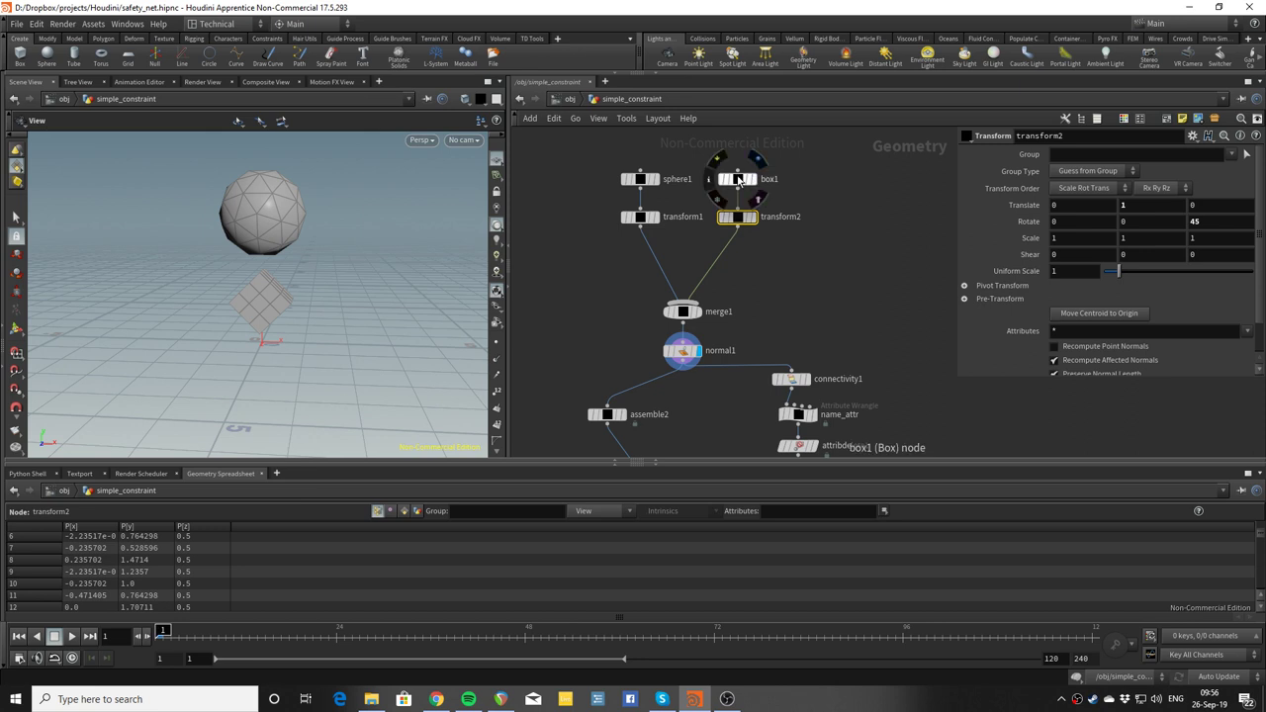
{"action": "left_click", "coordinate": [731, 172]}
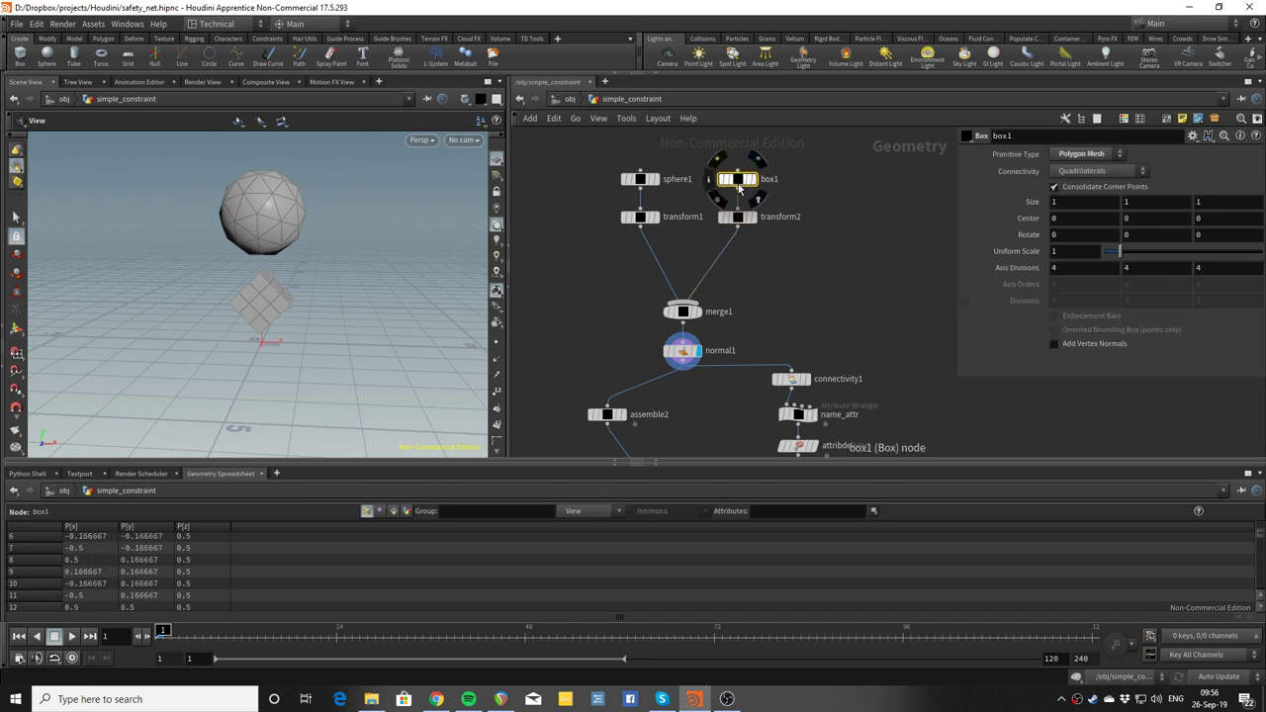
{"action": "left_click", "coordinate": [749, 217]}
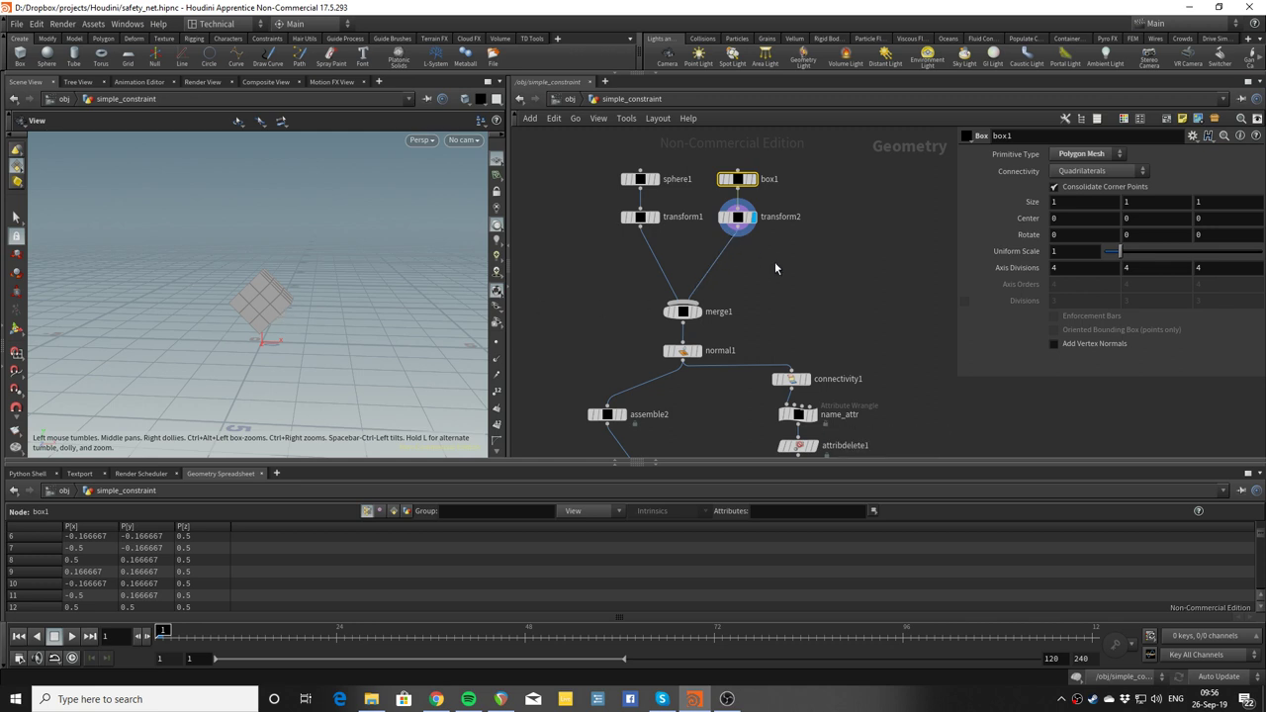
{"action": "left_click", "coordinate": [682, 312]}
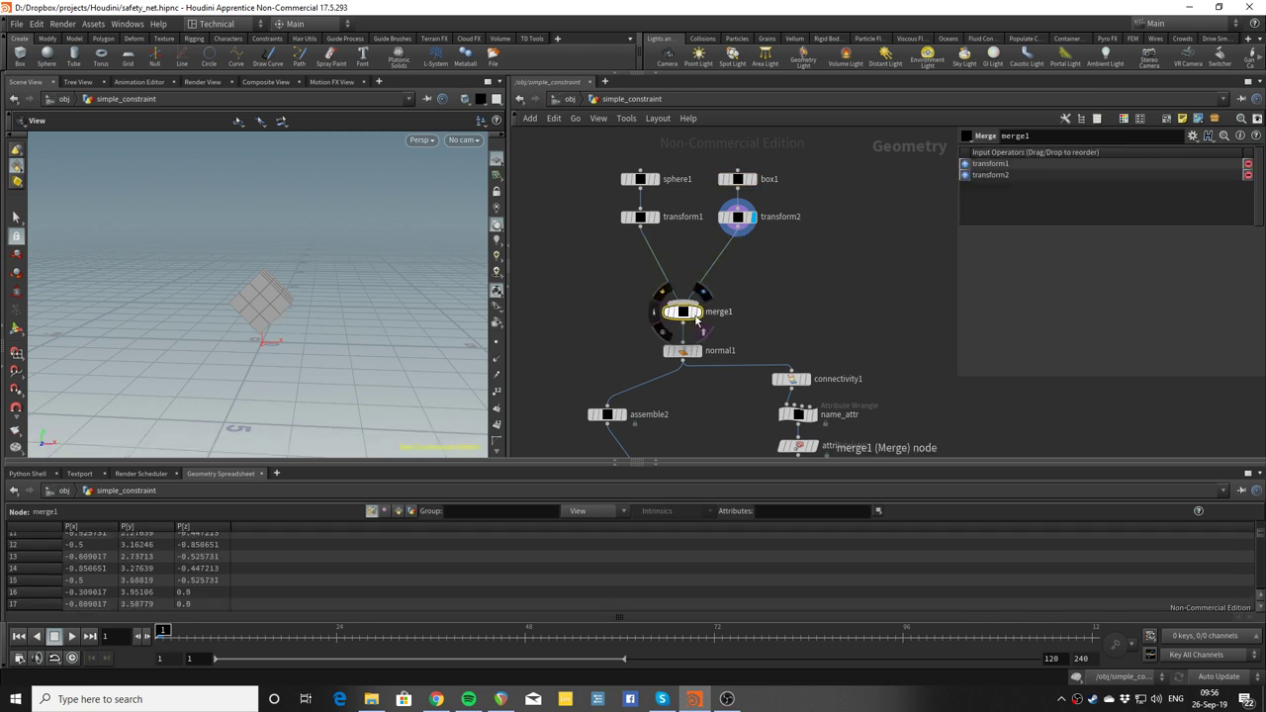
Display the connectivity1 node's output and show its parameters.
{"action": "middle_click_drag", "start_coordinate": [844, 406], "coordinate": [843, 327]}
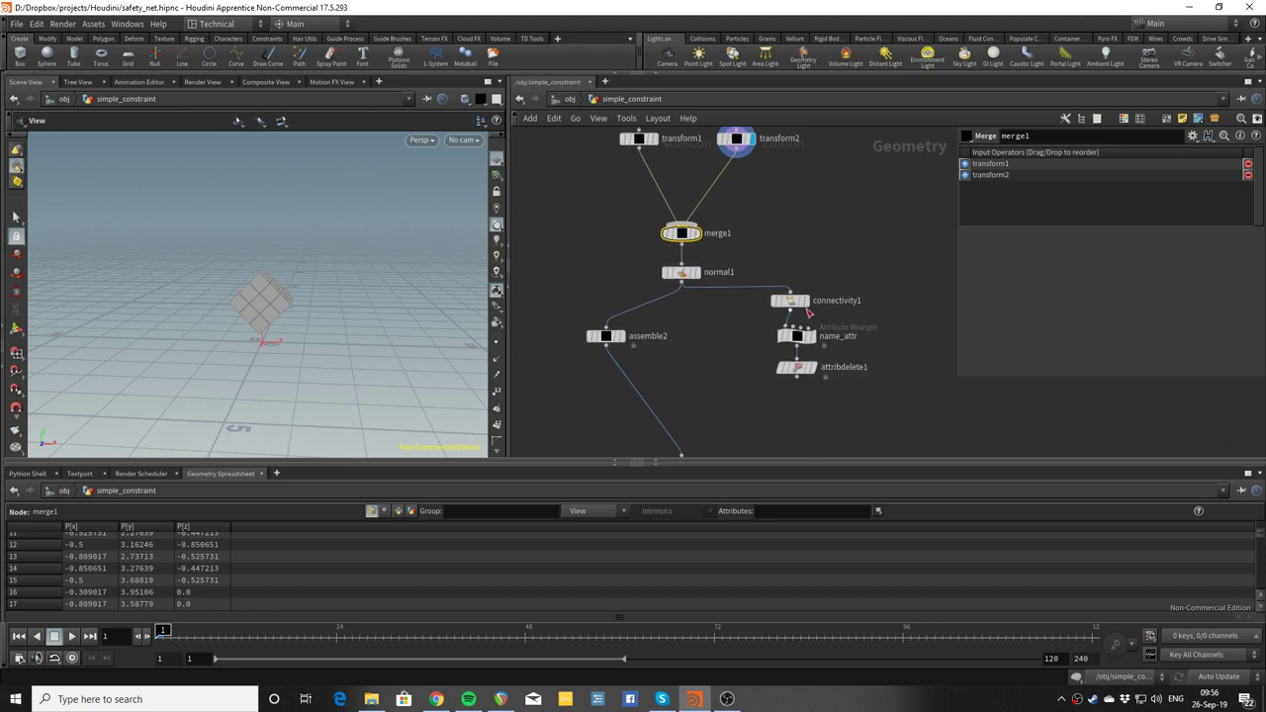
{"action": "left_click", "coordinate": [791, 309]}
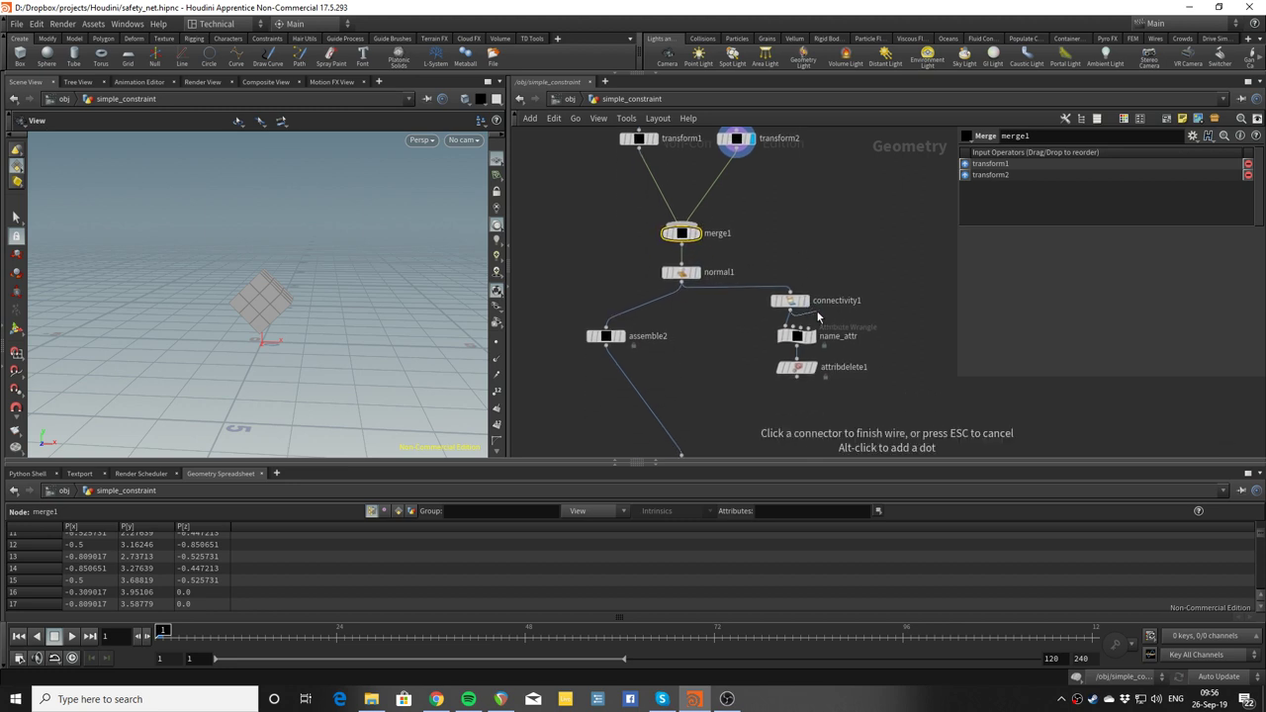
{"action": "key", "text": "Escape"}
{"action": "left_click", "coordinate": [806, 299]}
{"action": "left_click", "coordinate": [791, 301]}
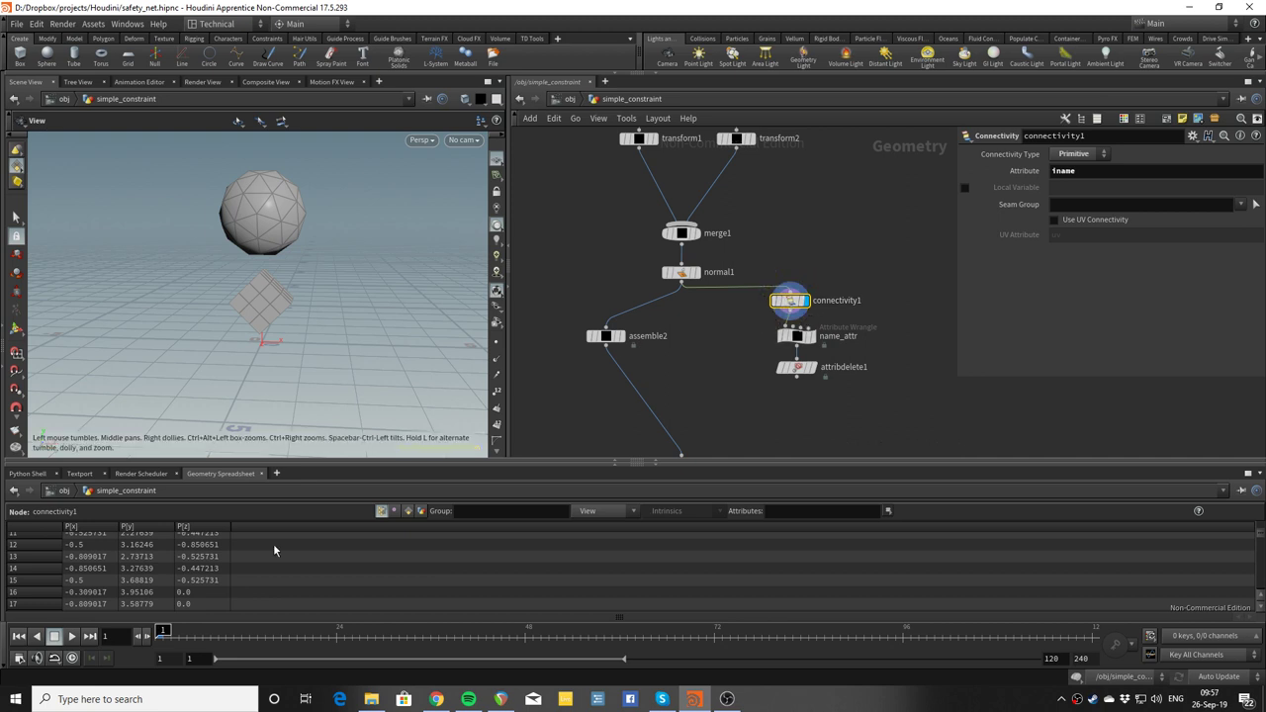
Examine connectivity1's primitive iname attribute values in the spreadsheet against the sphere and box geometry.
{"action": "scroll", "coordinate": [274, 551], "scroll_direction": "down", "scroll_amount": 1}
{"action": "left_click", "coordinate": [409, 510]}
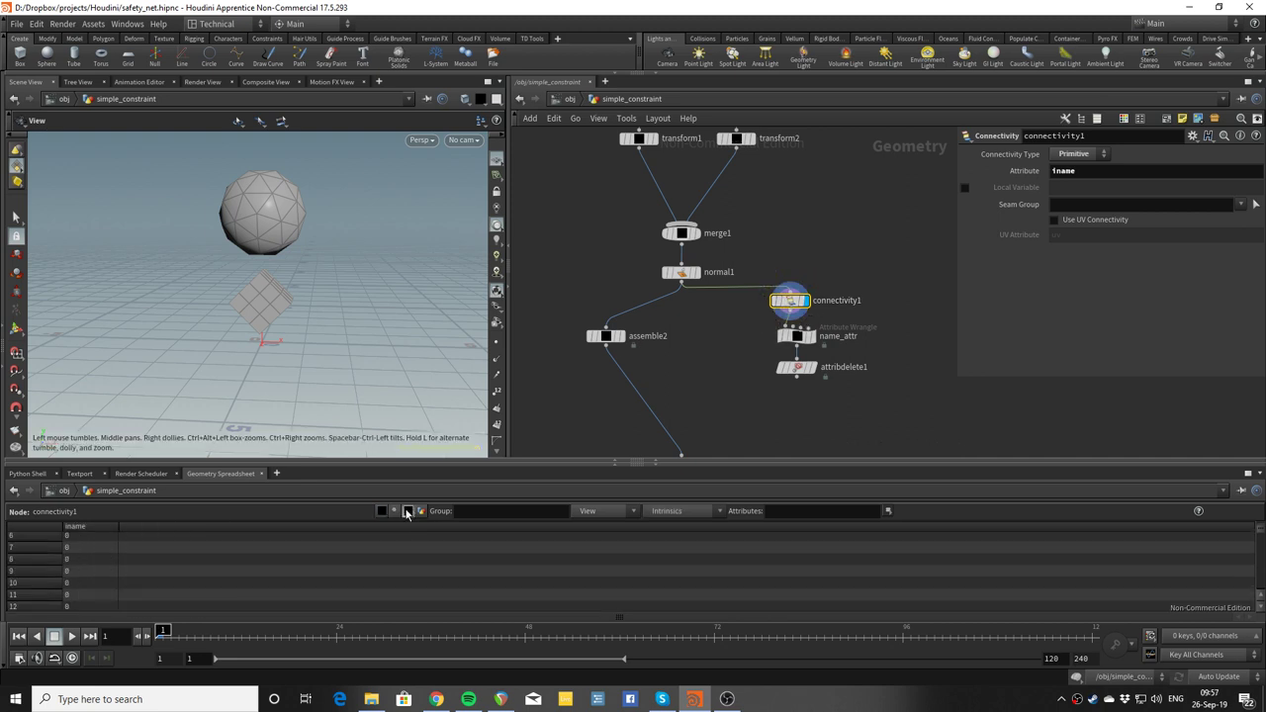
{"action": "scroll", "coordinate": [102, 556], "scroll_direction": "down", "scroll_amount": 5}
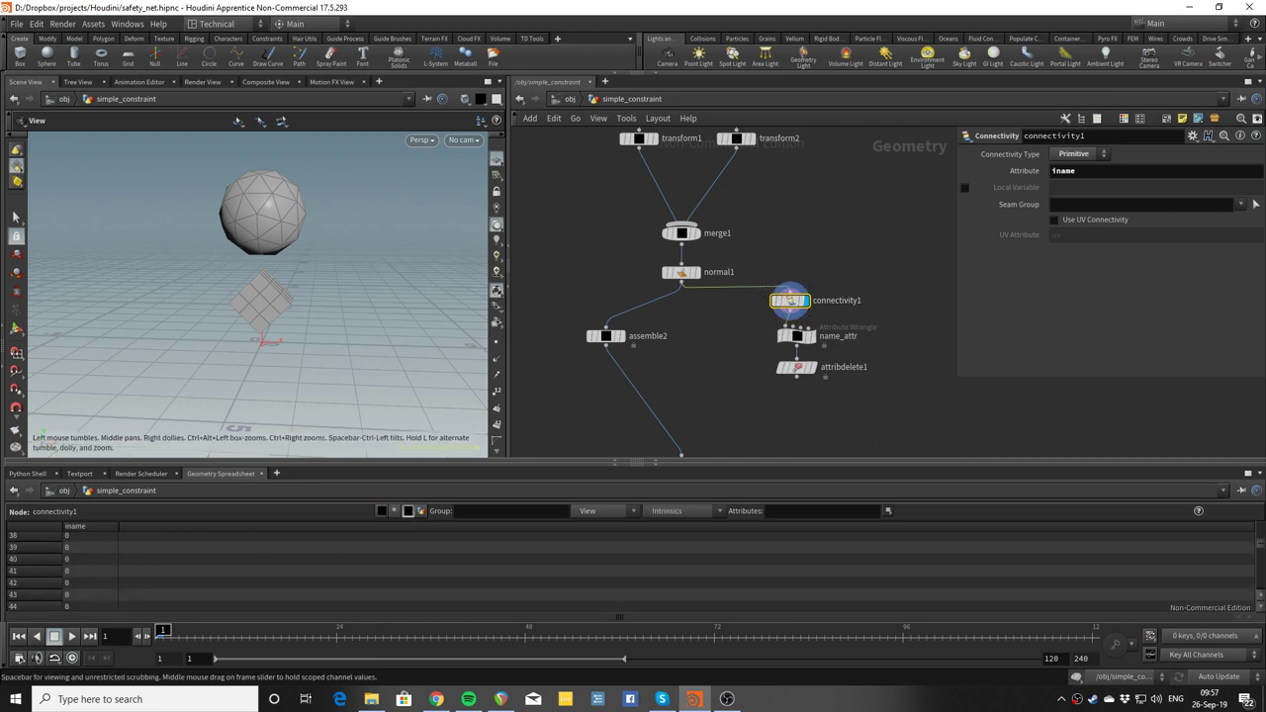
{"action": "left_click_drag", "start_coordinate": [1259, 548], "coordinate": [1250, 595]}
{"action": "scroll", "coordinate": [253, 187], "scroll_direction": "up", "scroll_amount": 4}
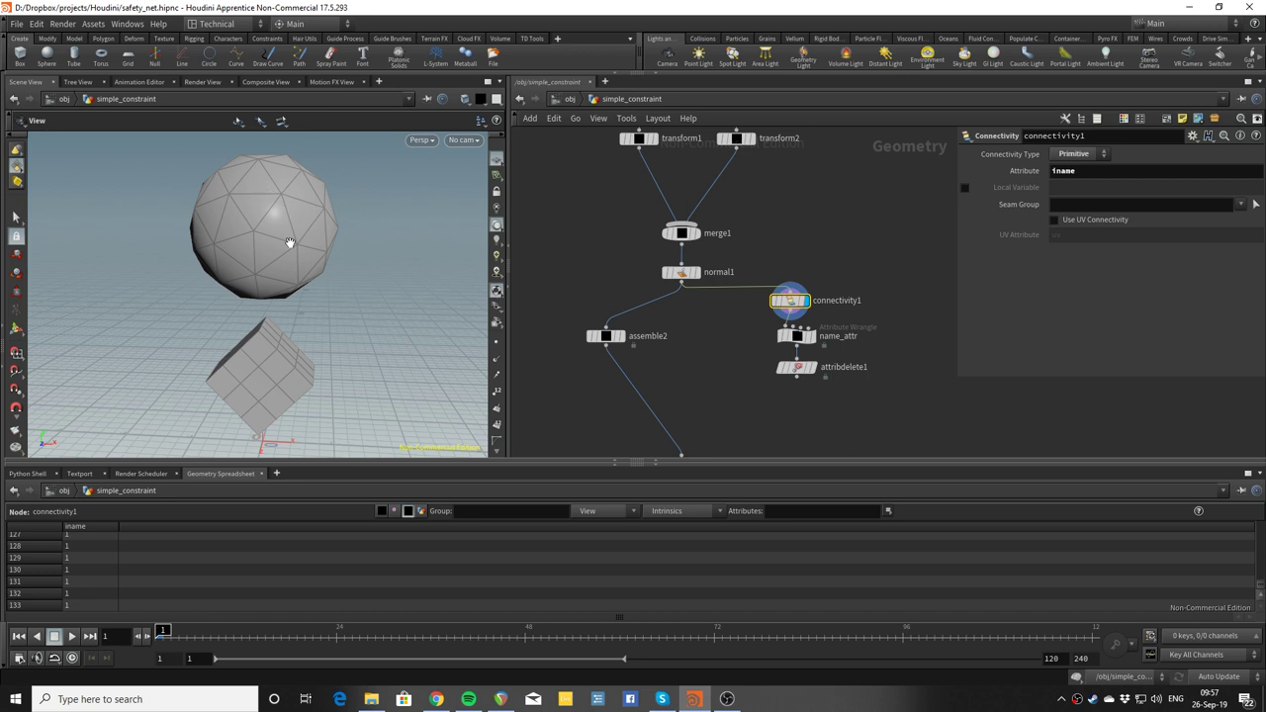
{"action": "left_click_drag", "start_coordinate": [266, 322], "coordinate": [284, 304]}
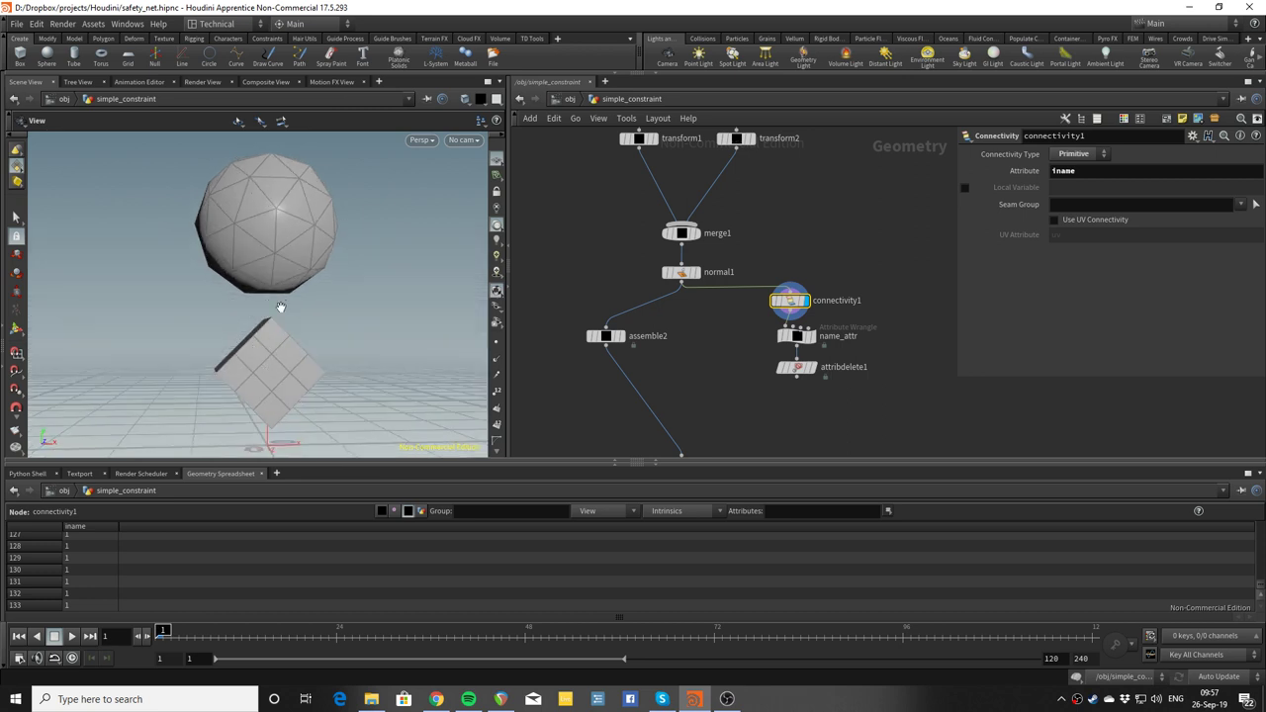
{"action": "middle_click_drag", "start_coordinate": [781, 240], "coordinate": [790, 213]}
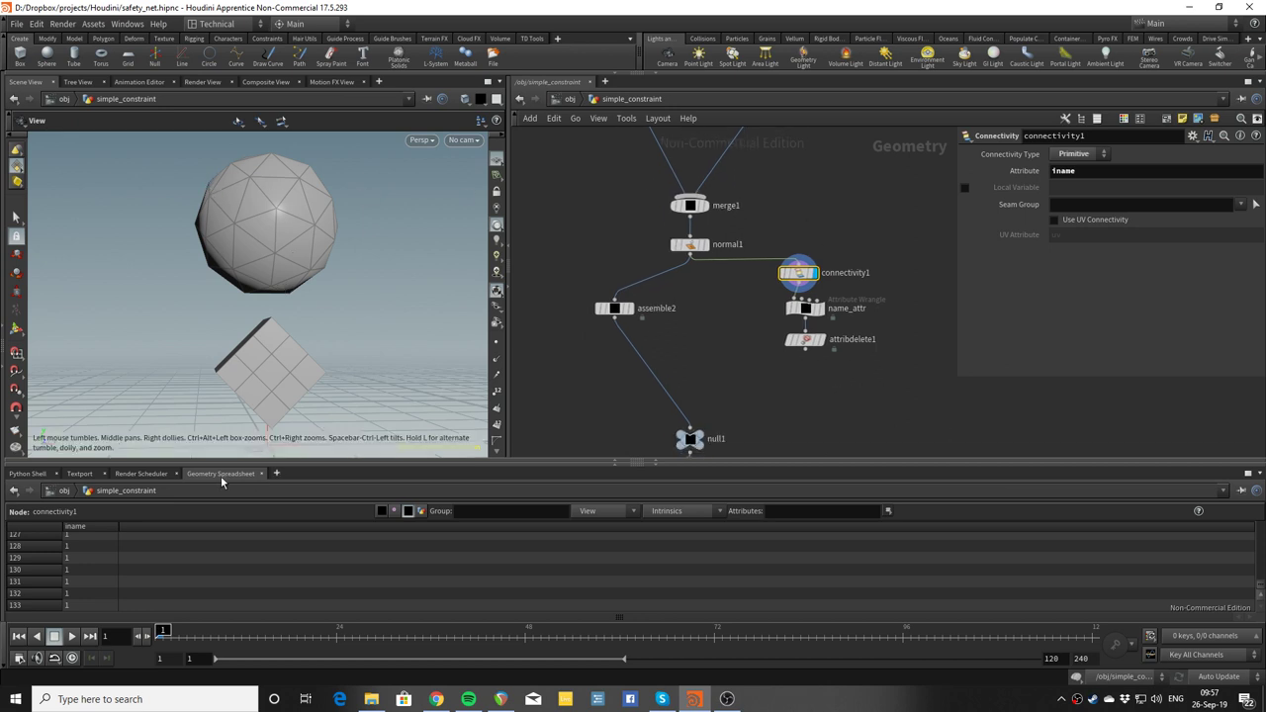
{"action": "scroll", "coordinate": [91, 545], "scroll_direction": "up", "scroll_amount": 2}
{"action": "scroll", "coordinate": [91, 545], "scroll_direction": "up", "scroll_amount": 2}
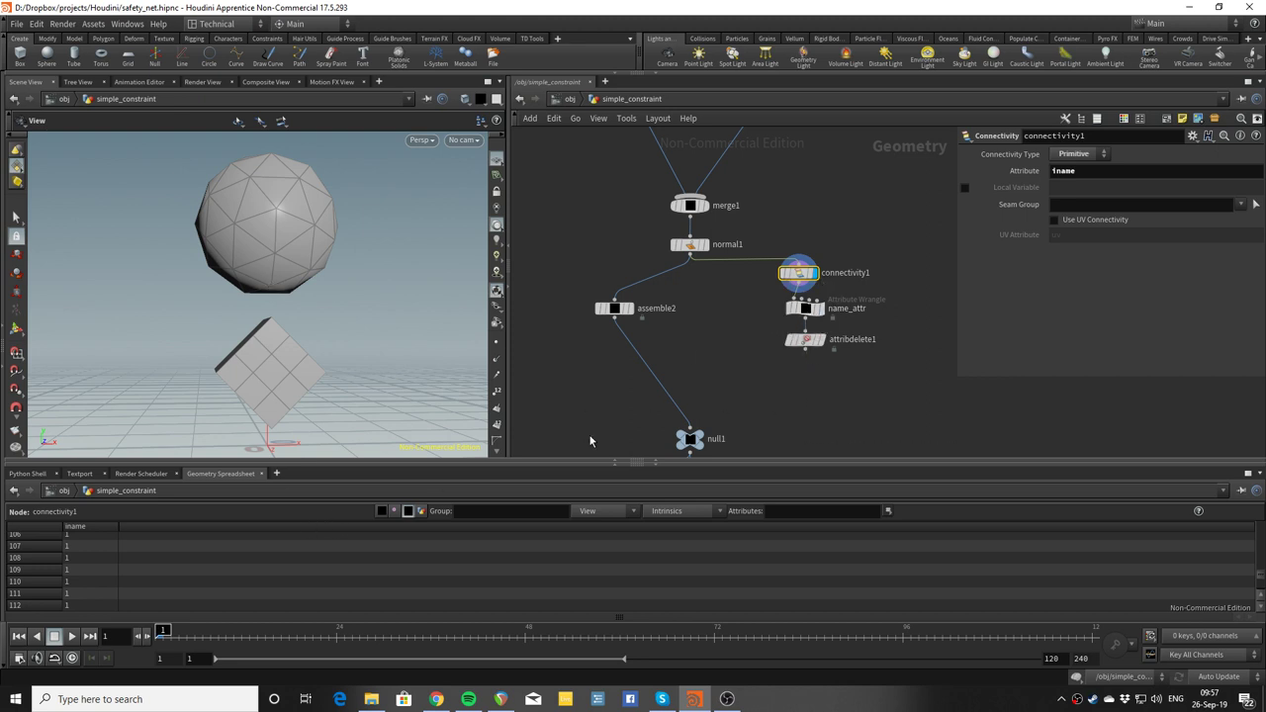
Select the name_attr wrangle to examine its VEX expression and primitive attributes.
{"action": "left_click", "coordinate": [805, 308]}
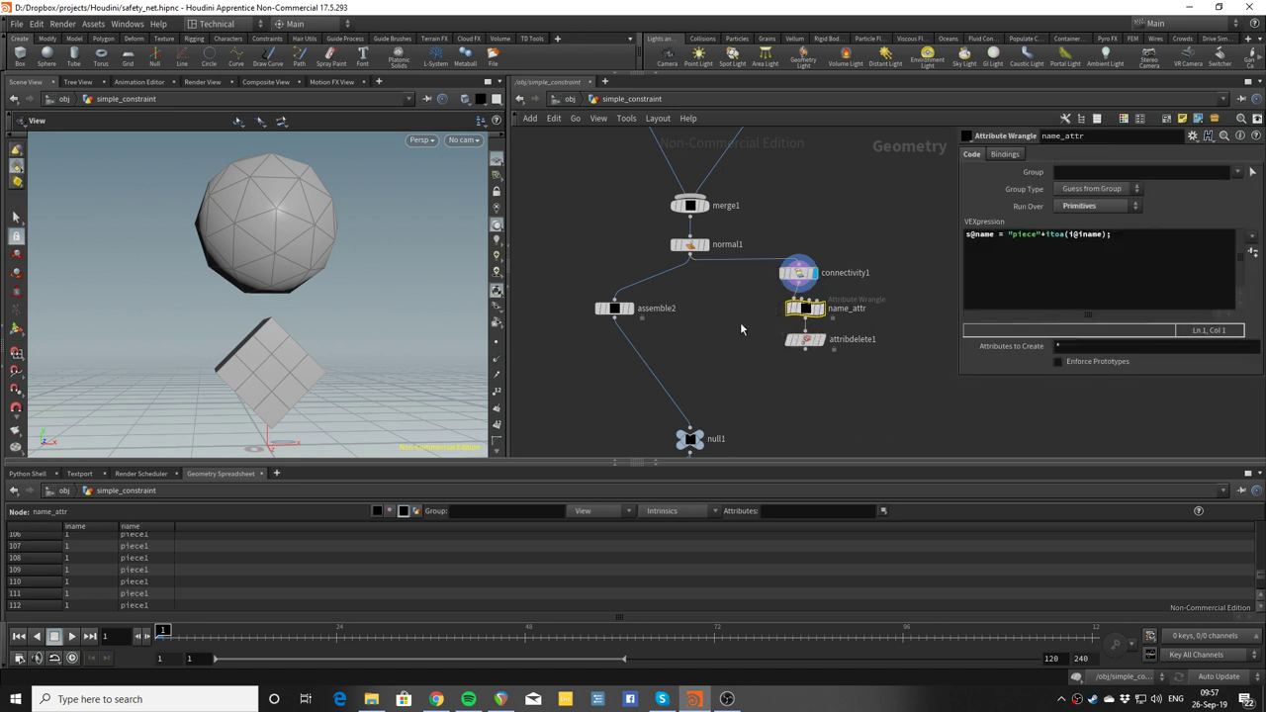
Compare the primitive attributes of connectivity1 and name_attr in the spreadsheet.
{"action": "scroll", "coordinate": [156, 542], "scroll_direction": "up", "scroll_amount": 2}
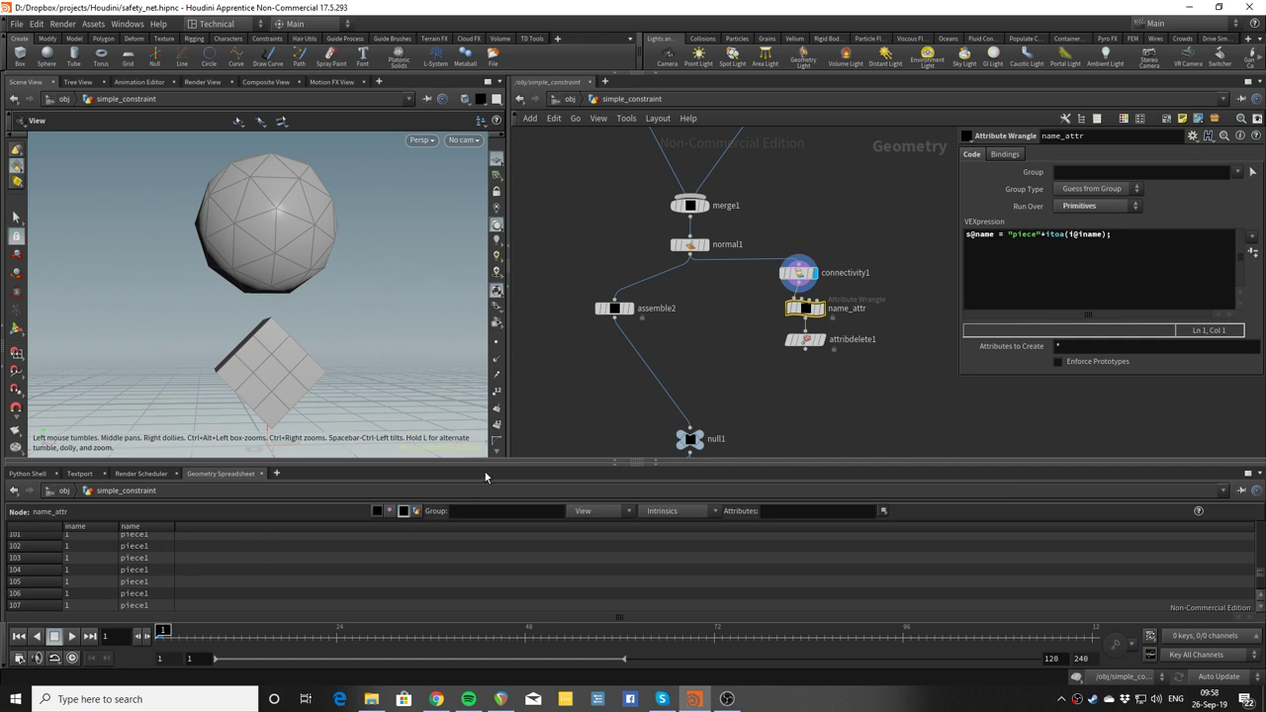
{"action": "scroll", "coordinate": [164, 559], "scroll_direction": "up", "scroll_amount": 5}
{"action": "scroll", "coordinate": [793, 284], "scroll_direction": "up", "scroll_amount": 3}
{"action": "left_click", "coordinate": [776, 267]}
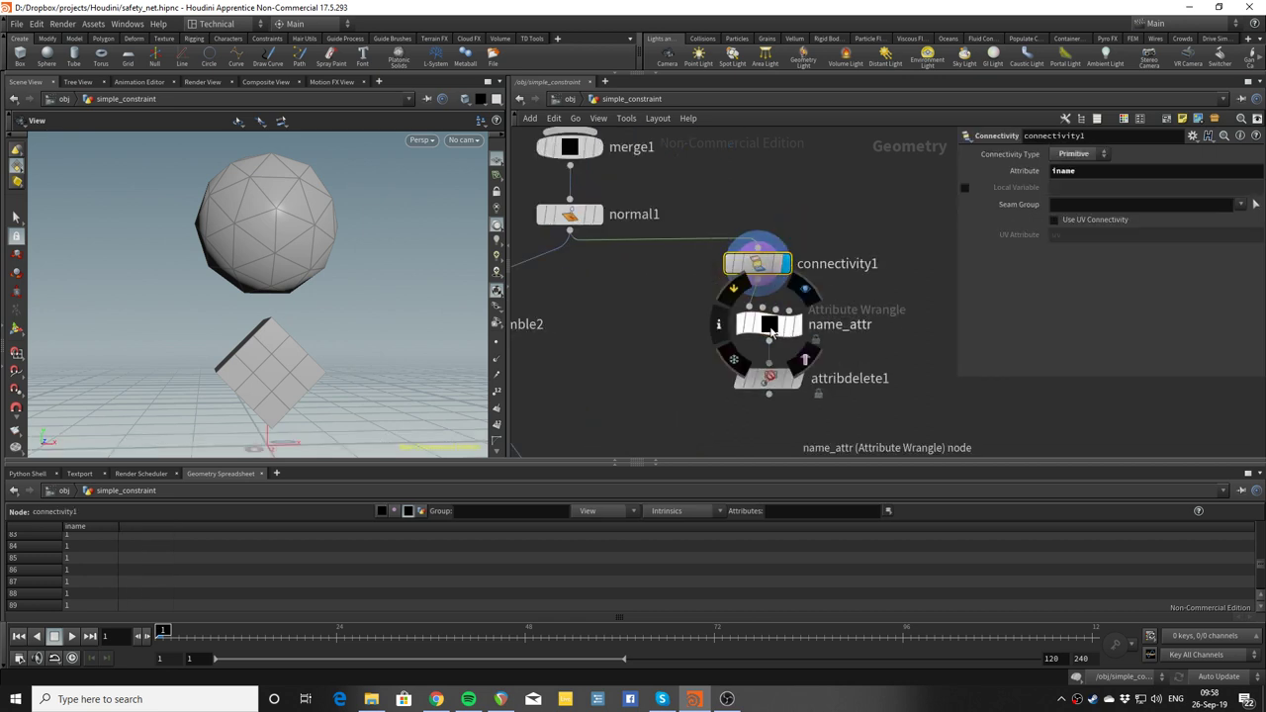
{"action": "left_click", "coordinate": [769, 324]}
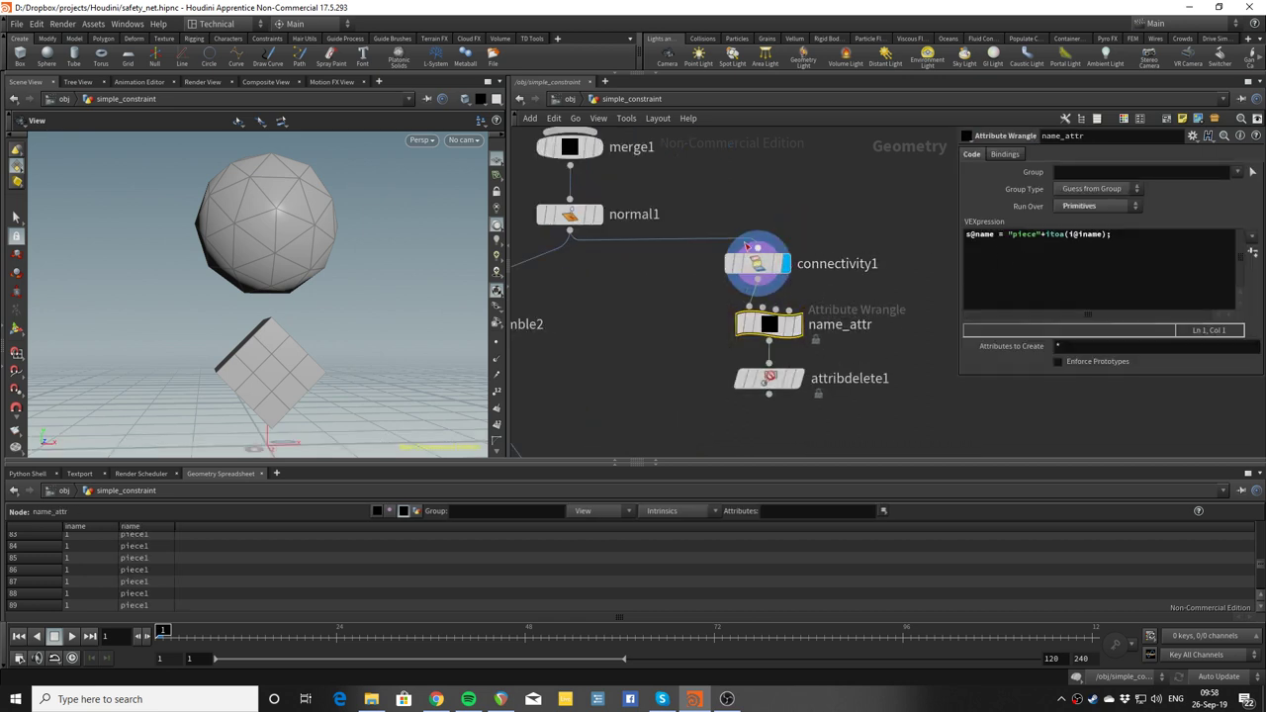
Inspect the connectivity1, name_attr and attribdelete1 chain, including attribdelete1's parameters and its primitive attributes.
{"action": "left_click_drag", "start_coordinate": [746, 215], "coordinate": [787, 407]}
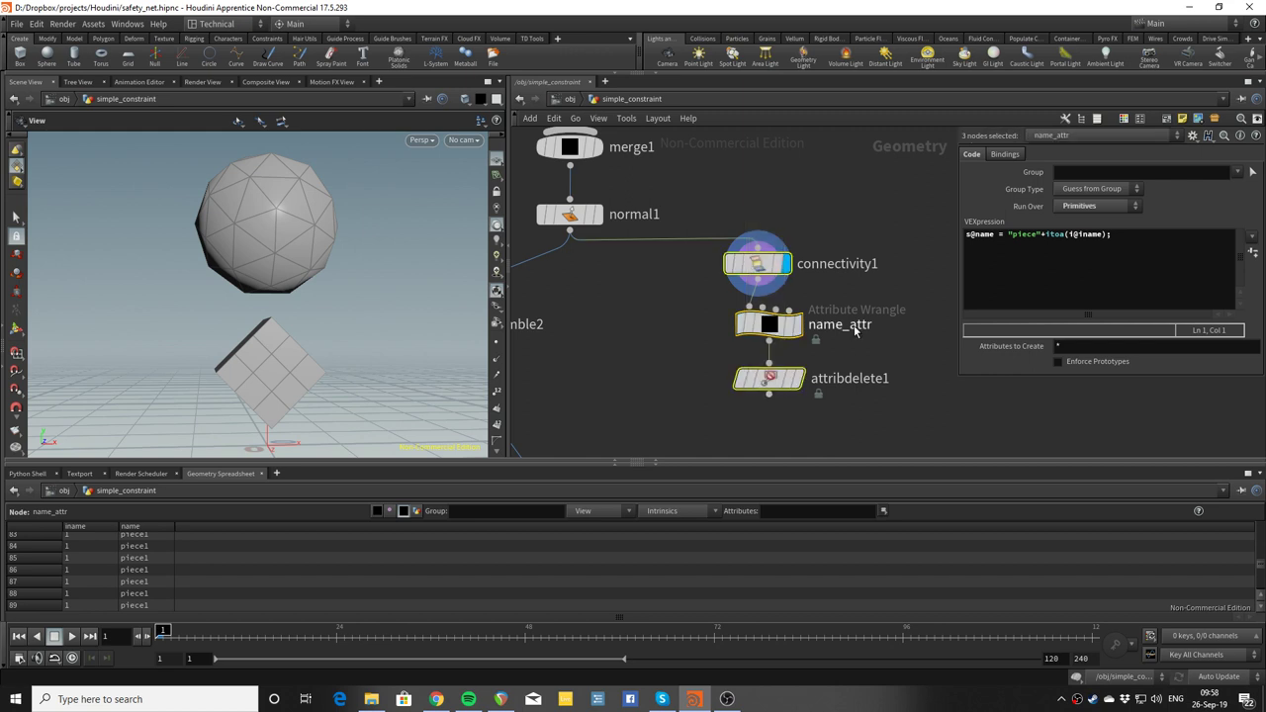
{"action": "left_click", "coordinate": [769, 379]}
{"action": "scroll", "coordinate": [231, 597], "scroll_direction": "up", "scroll_amount": 2}
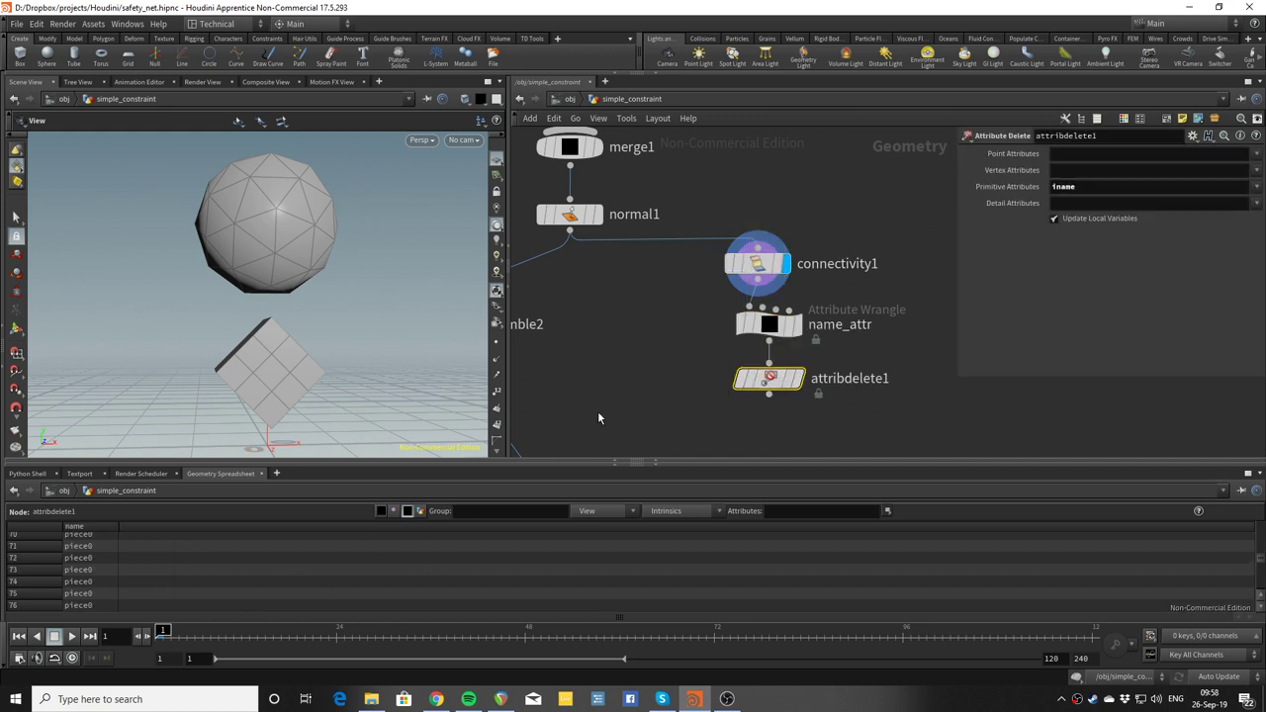
{"action": "left_click", "coordinate": [757, 263]}
{"action": "left_click", "coordinate": [769, 323]}
{"action": "left_click", "coordinate": [774, 387]}
Select assemble2 and examine its parameters and primitive name values across the spreadsheet rows.
{"action": "middle_click_drag", "start_coordinate": [620, 353], "coordinate": [778, 285]}
{"action": "left_click", "coordinate": [597, 267]}
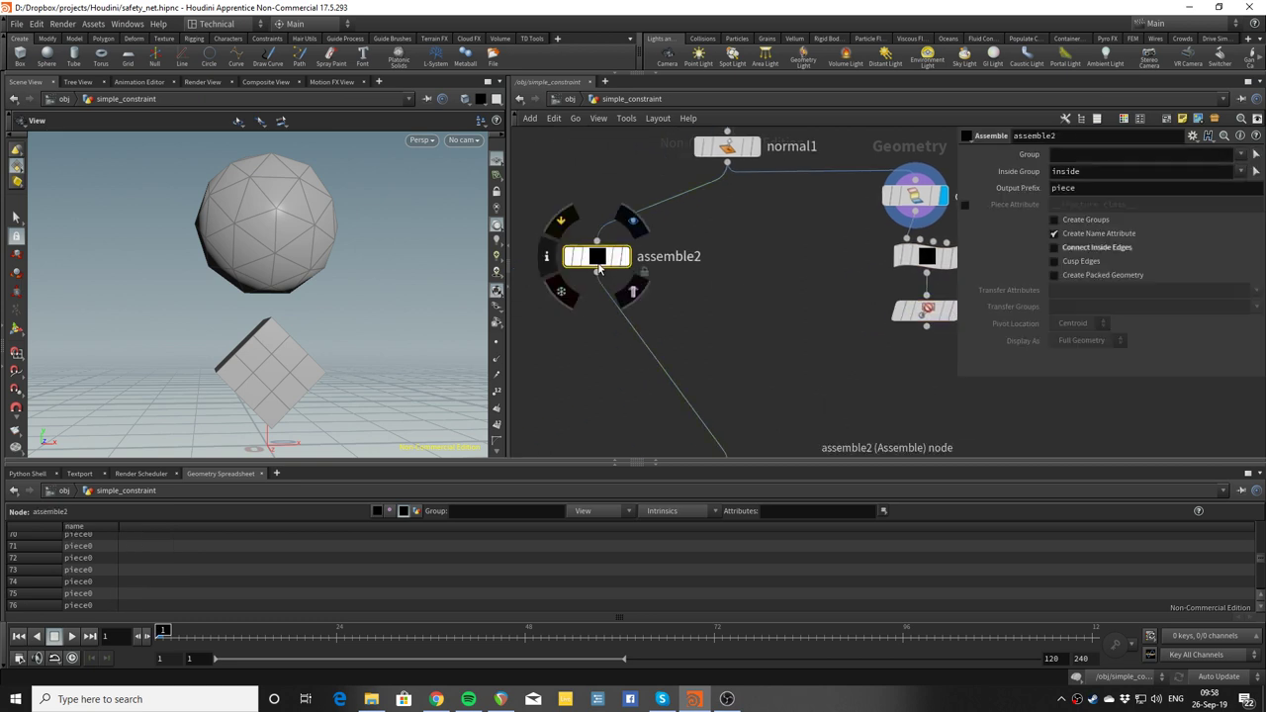
{"action": "scroll", "coordinate": [113, 572], "scroll_direction": "up", "scroll_amount": 5}
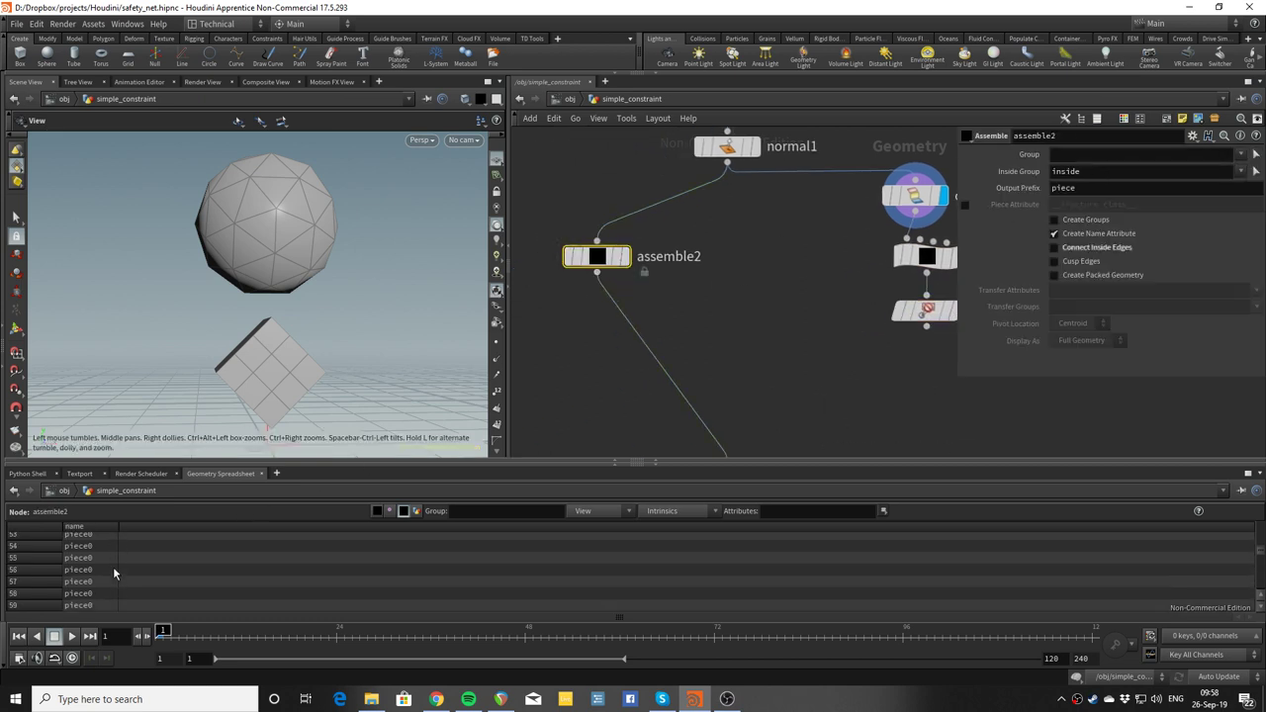
{"action": "scroll", "coordinate": [112, 572], "scroll_direction": "up", "scroll_amount": 2}
{"action": "left_click_drag", "start_coordinate": [1259, 548], "coordinate": [1261, 574]}
{"action": "left_click_drag", "start_coordinate": [1258, 598], "coordinate": [1261, 555]}
{"action": "scroll", "coordinate": [834, 335], "scroll_direction": "down", "scroll_amount": 4}
{"action": "middle_click_drag", "start_coordinate": [810, 333], "coordinate": [704, 295]}
{"action": "scroll", "coordinate": [731, 304], "scroll_direction": "up", "scroll_amount": 3}
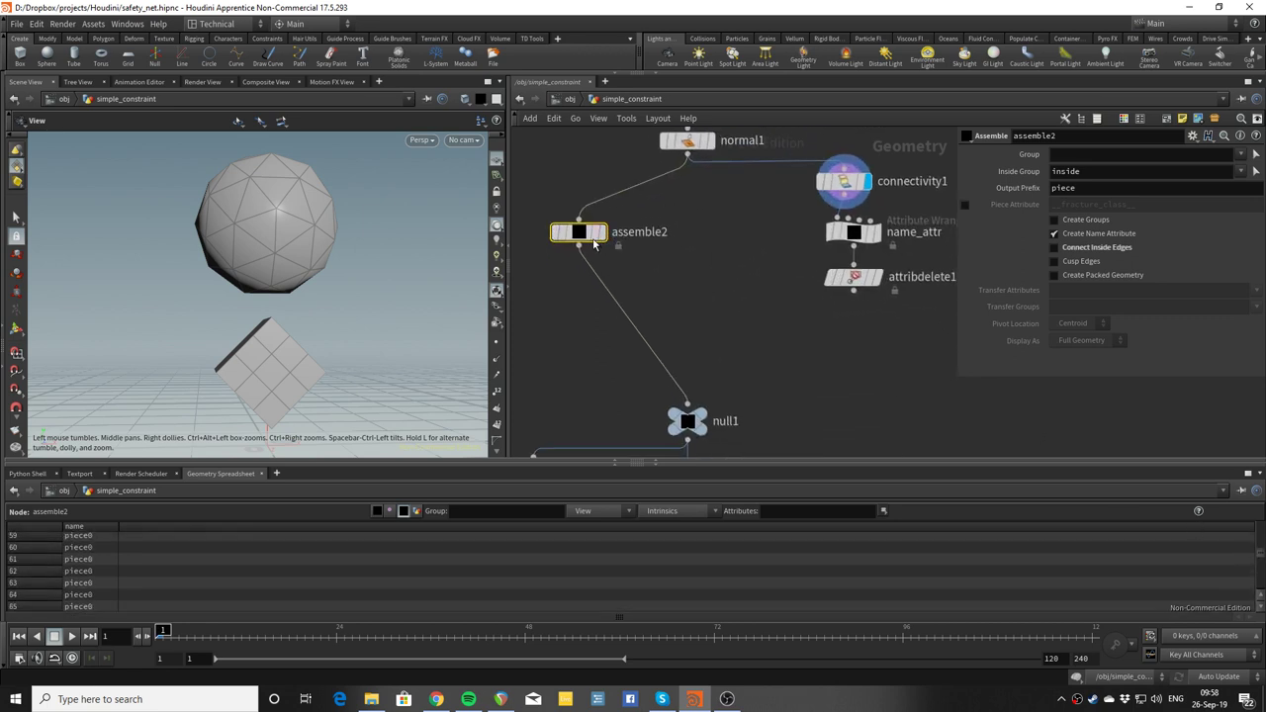
Compare the connectivity1, name_attr and attribdelete1 branch with the assemble2 node's settings and primitive attributes.
{"action": "middle_click_drag", "start_coordinate": [587, 242], "coordinate": [553, 293]}
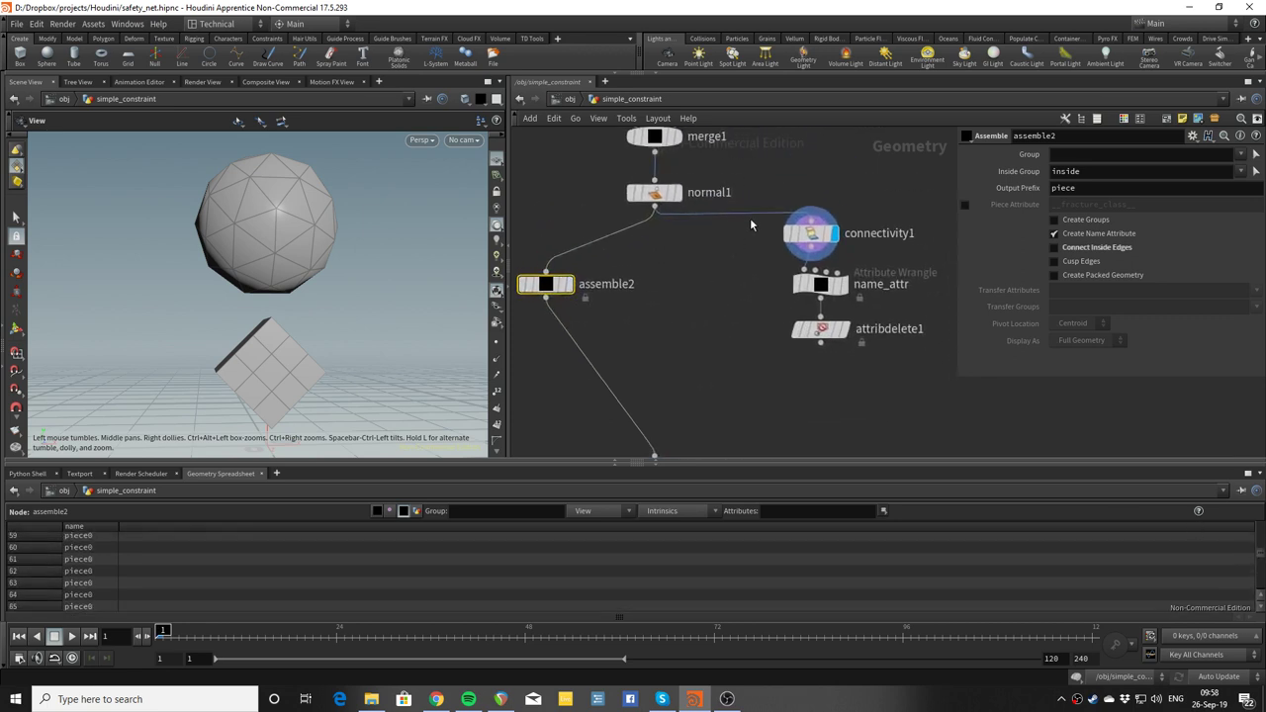
{"action": "left_click_drag", "start_coordinate": [773, 166], "coordinate": [834, 362]}
{"action": "left_click", "coordinate": [820, 388]}
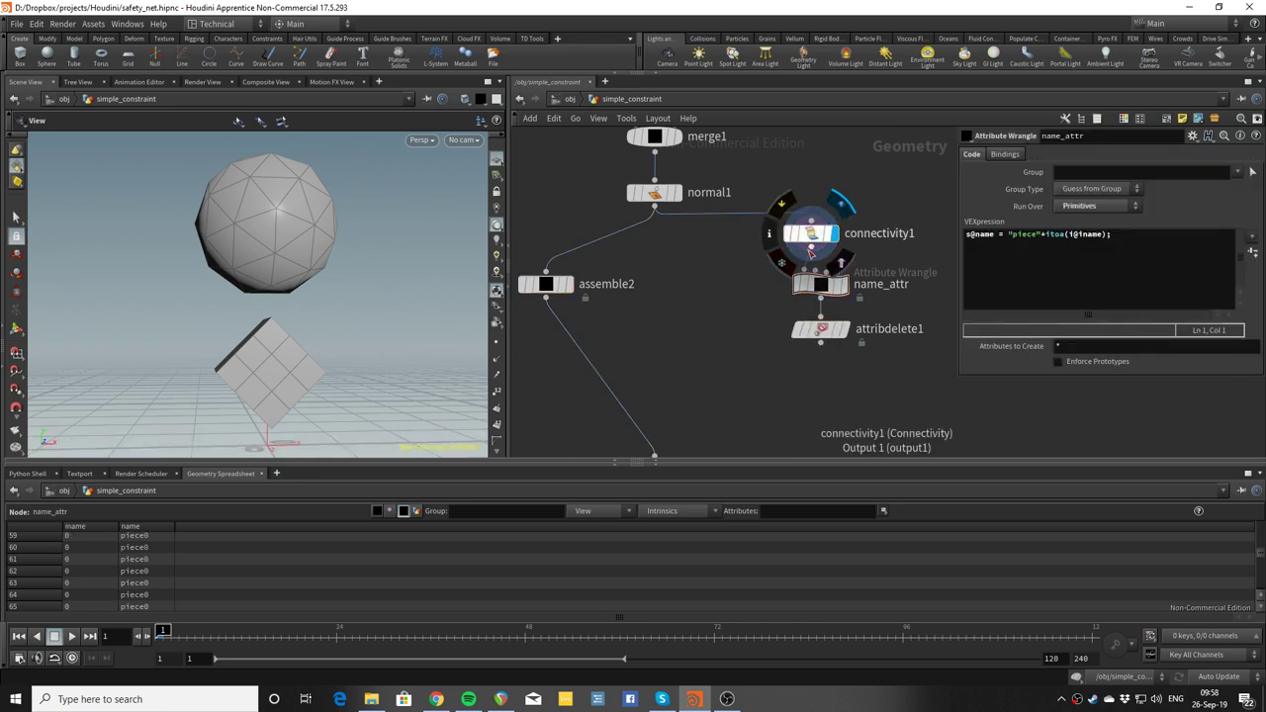
{"action": "left_click", "coordinate": [546, 283]}
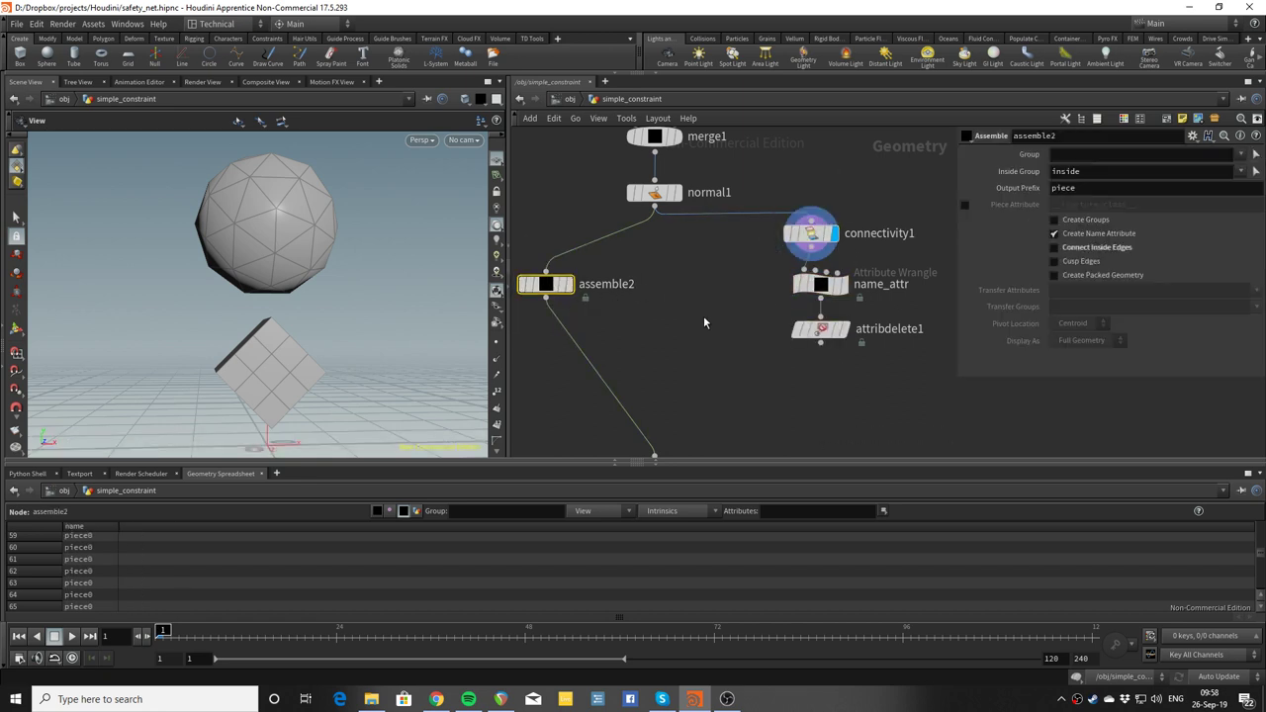
Look inside the assemble2 node's internal network and return to the simple_constraint network.
{"action": "scroll", "coordinate": [690, 345], "scroll_direction": "down", "scroll_amount": 1}
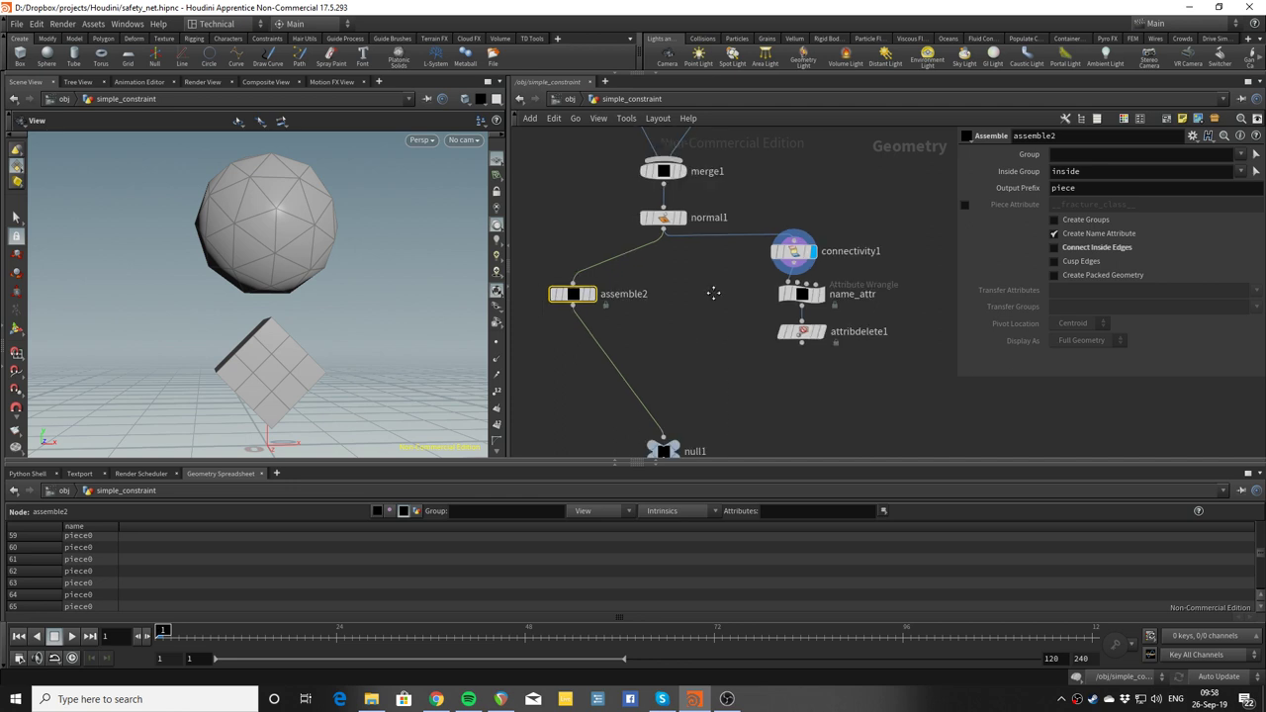
{"action": "middle_click_drag", "start_coordinate": [712, 288], "coordinate": [738, 234]}
{"action": "scroll", "coordinate": [732, 239], "scroll_direction": "down", "scroll_amount": 1}
{"action": "scroll", "coordinate": [659, 245], "scroll_direction": "up", "scroll_amount": 2}
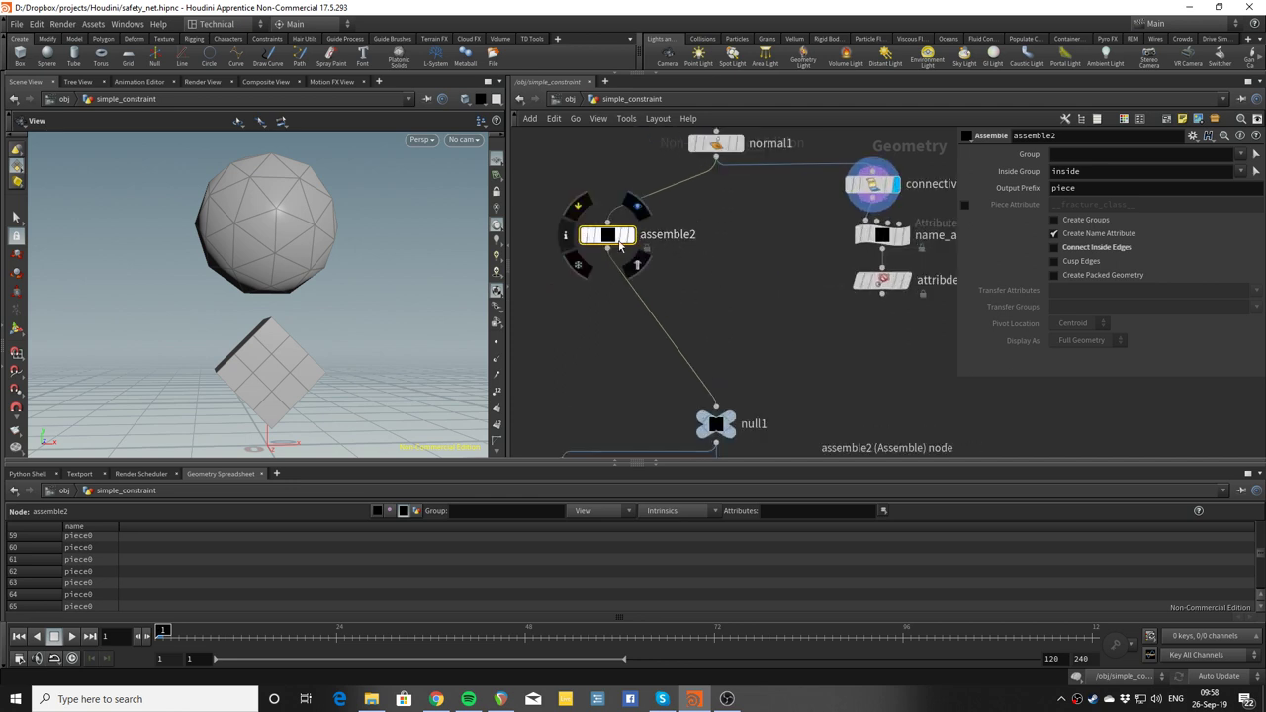
{"action": "double_click", "coordinate": [607, 235]}
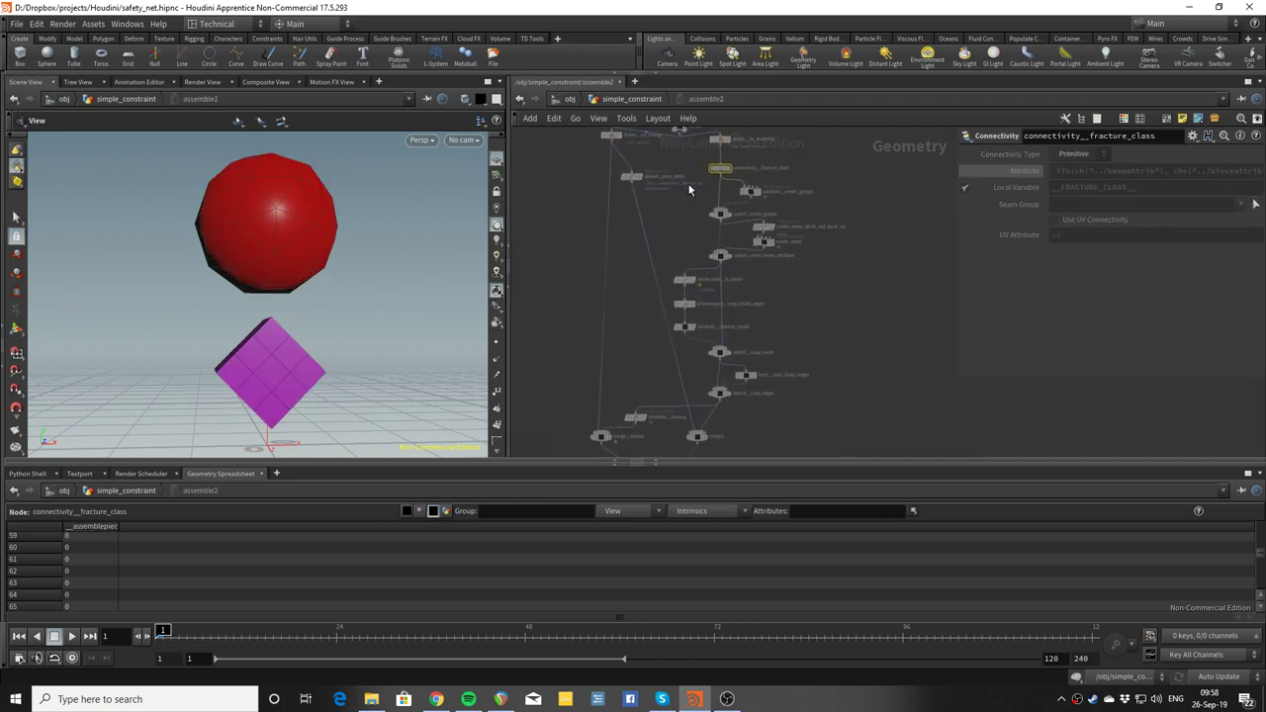
{"action": "left_click", "coordinate": [627, 102]}
Select null1 and examine the geometry and constraint branches running from it down to dopnet1.
{"action": "middle_click_drag", "start_coordinate": [740, 263], "coordinate": [664, 302]}
{"action": "scroll", "coordinate": [713, 345], "scroll_direction": "down", "scroll_amount": 2}
{"action": "middle_click_drag", "start_coordinate": [713, 345], "coordinate": [713, 234]}
{"action": "middle_click_drag", "start_coordinate": [705, 290], "coordinate": [742, 226]}
{"action": "scroll", "coordinate": [744, 229], "scroll_direction": "up", "scroll_amount": 3}
{"action": "left_click", "coordinate": [693, 264]}
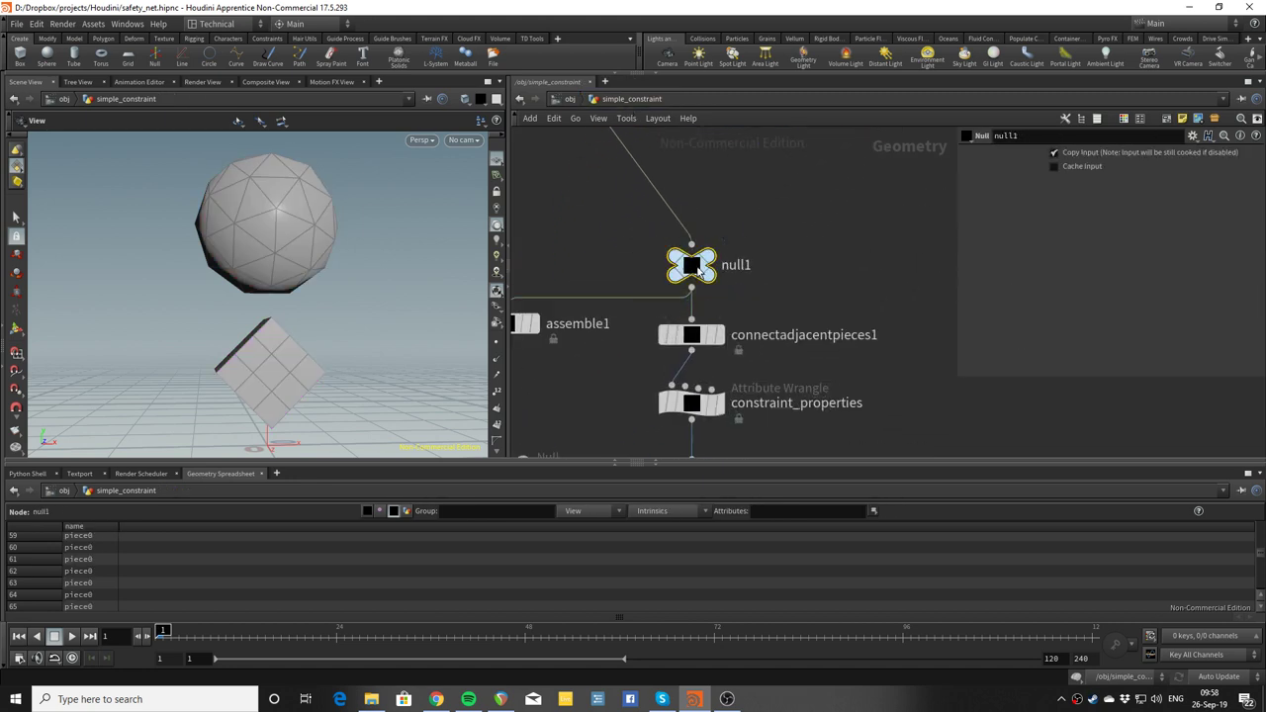
{"action": "scroll", "coordinate": [303, 310], "scroll_direction": "down", "scroll_amount": 2}
{"action": "middle_click_drag", "start_coordinate": [792, 313], "coordinate": [819, 225]}
{"action": "scroll", "coordinate": [821, 232], "scroll_direction": "down", "scroll_amount": 3}
{"action": "middle_click_drag", "start_coordinate": [851, 271], "coordinate": [829, 287]}
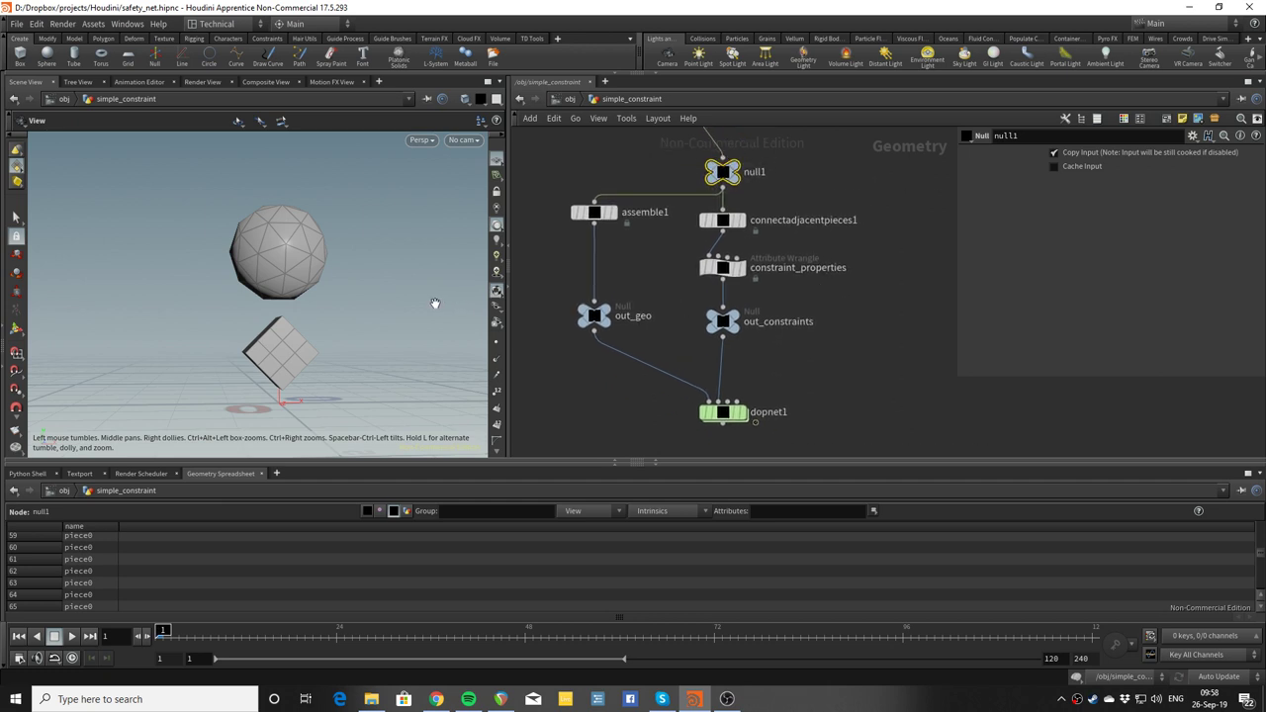
Display the output of out_constraints and select the node to inspect its constraint line and primitive attributes.
{"action": "left_click", "coordinate": [660, 249]}
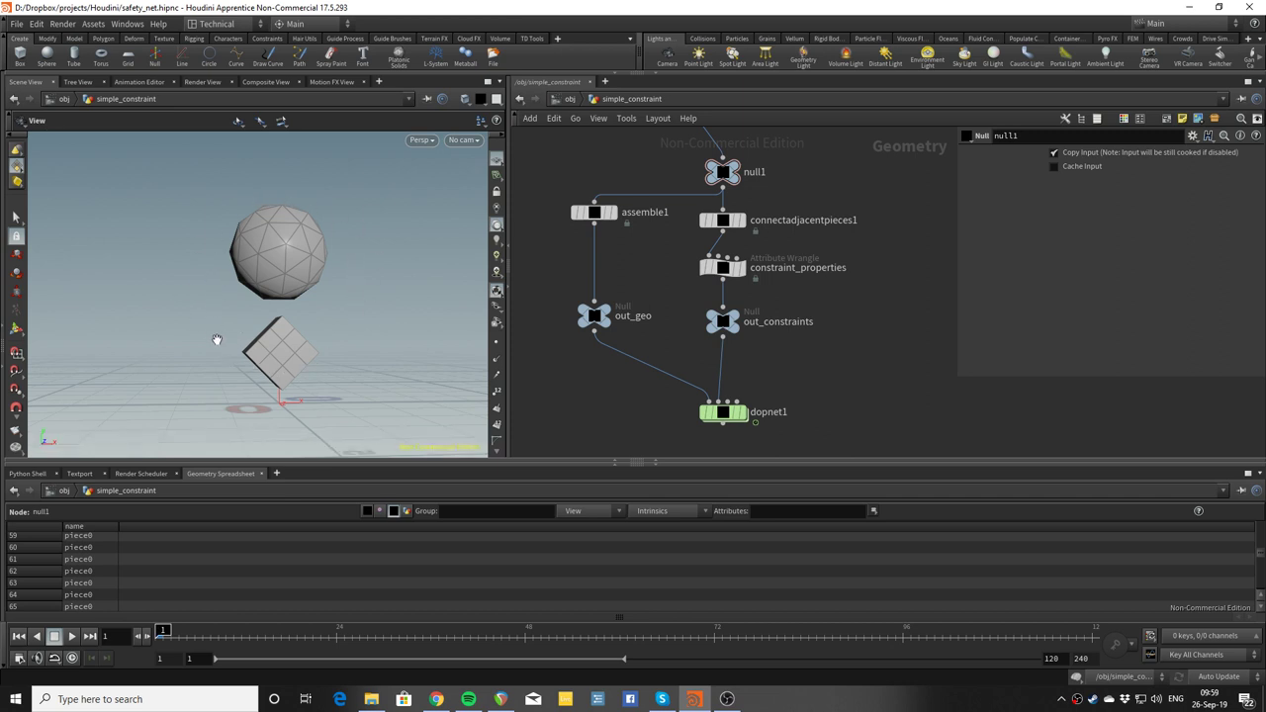
{"action": "left_click", "coordinate": [734, 320]}
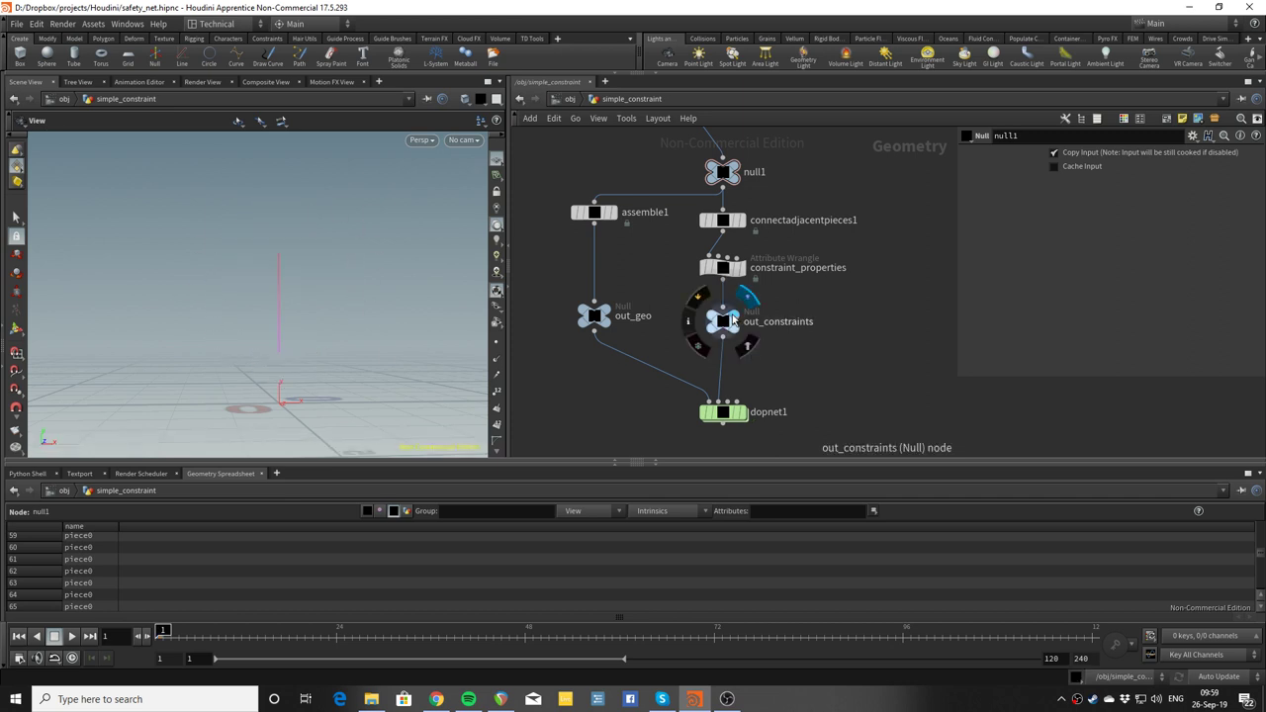
{"action": "left_click_drag", "start_coordinate": [286, 291], "coordinate": [310, 297]}
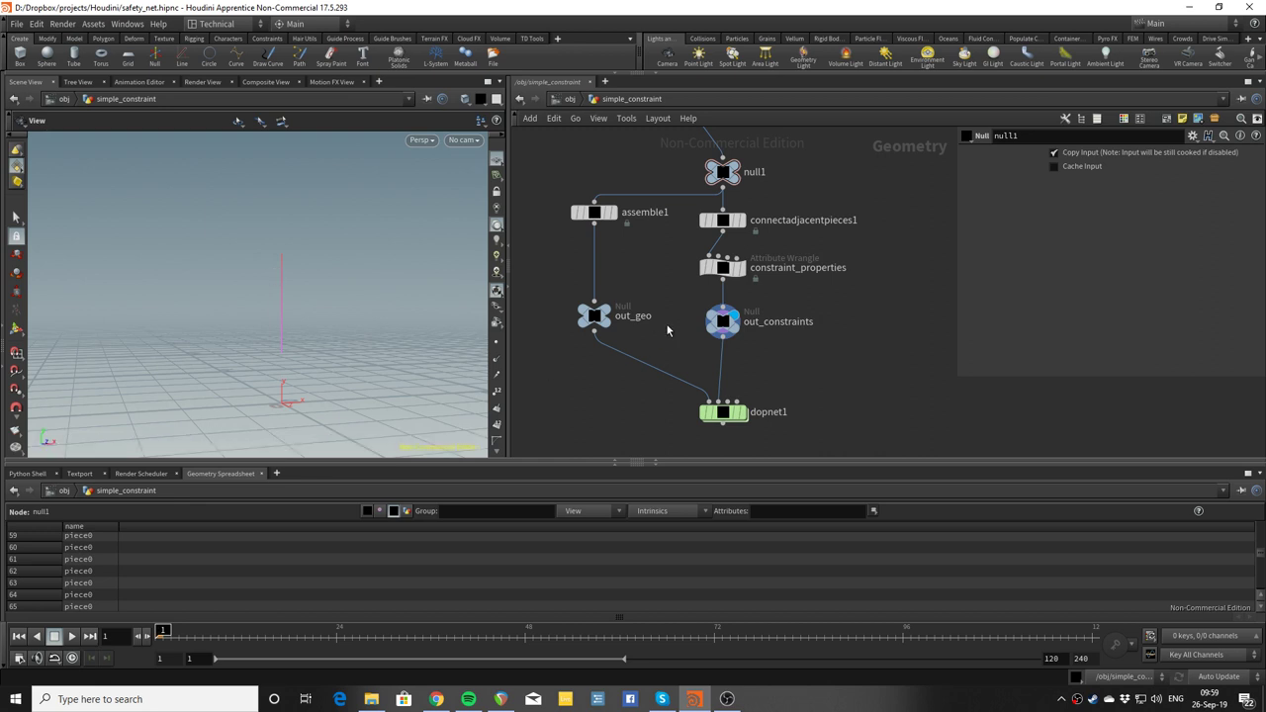
{"action": "left_click", "coordinate": [722, 320]}
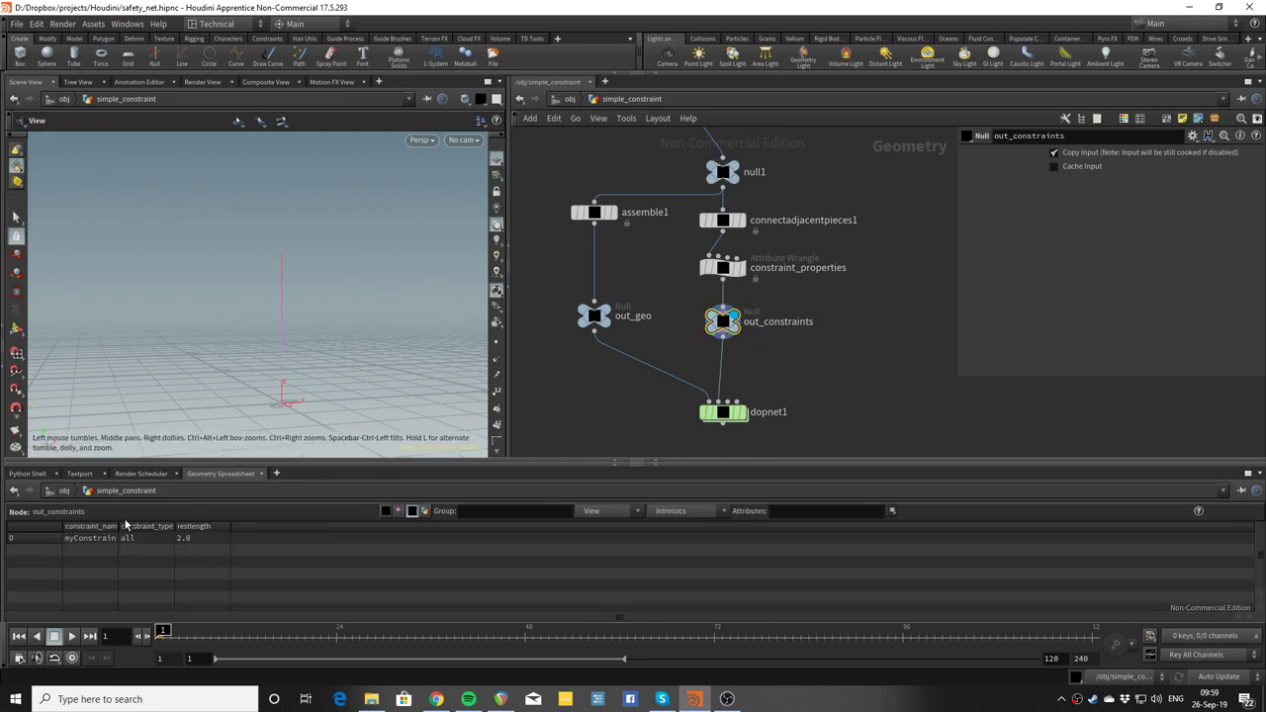
Examine the point and primitive attributes of out_constraints, widening the constraint_name and constraint_type columns in the spreadsheet.
{"action": "left_click", "coordinate": [386, 511]}
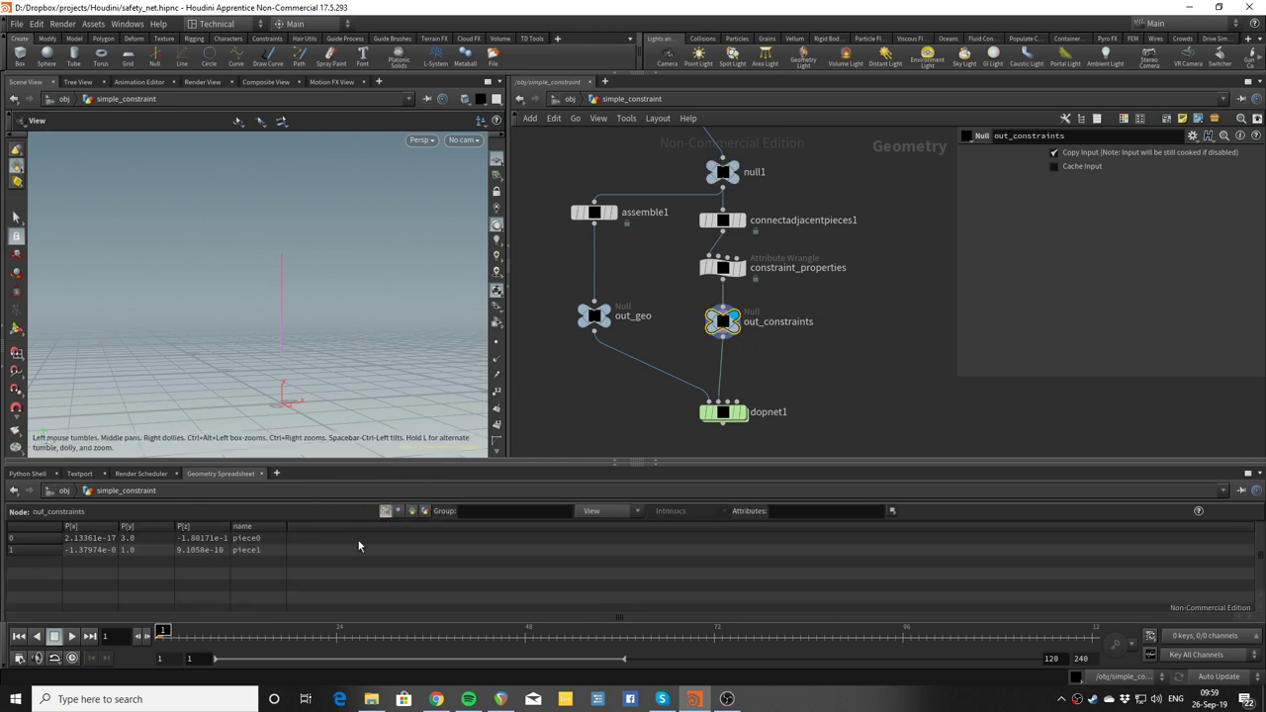
{"action": "left_click", "coordinate": [411, 511]}
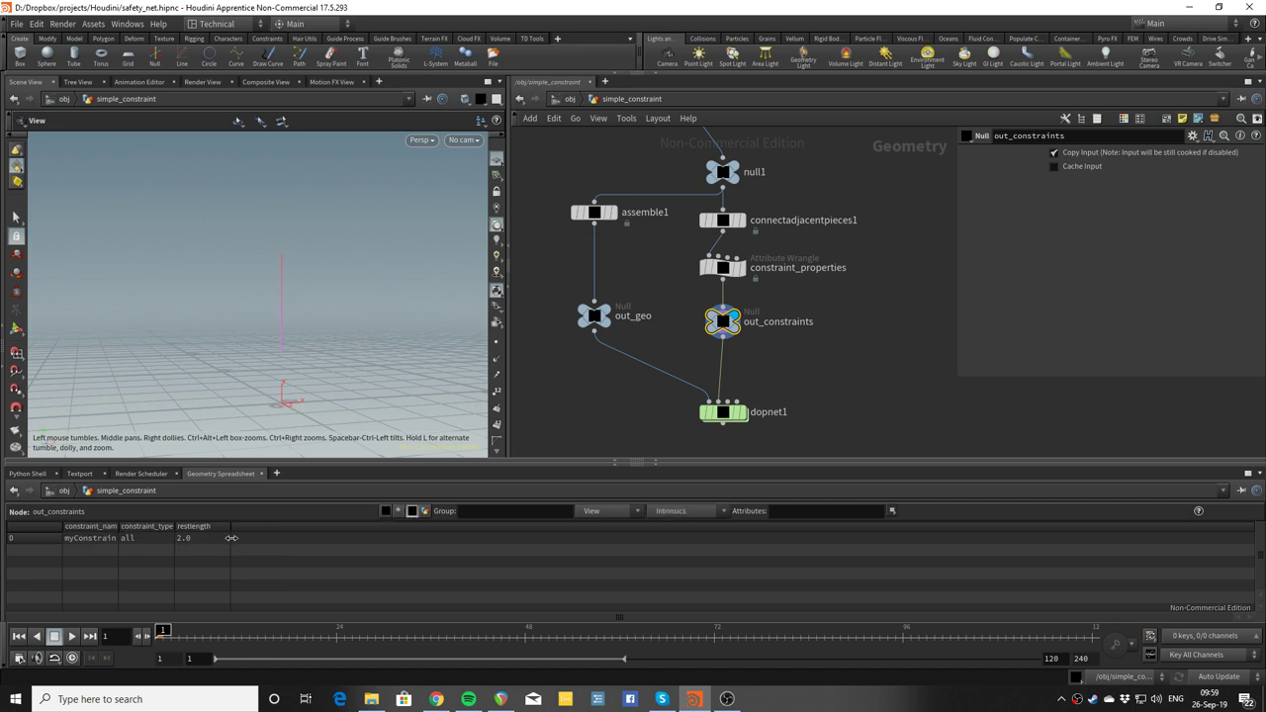
{"action": "left_click", "coordinate": [385, 511]}
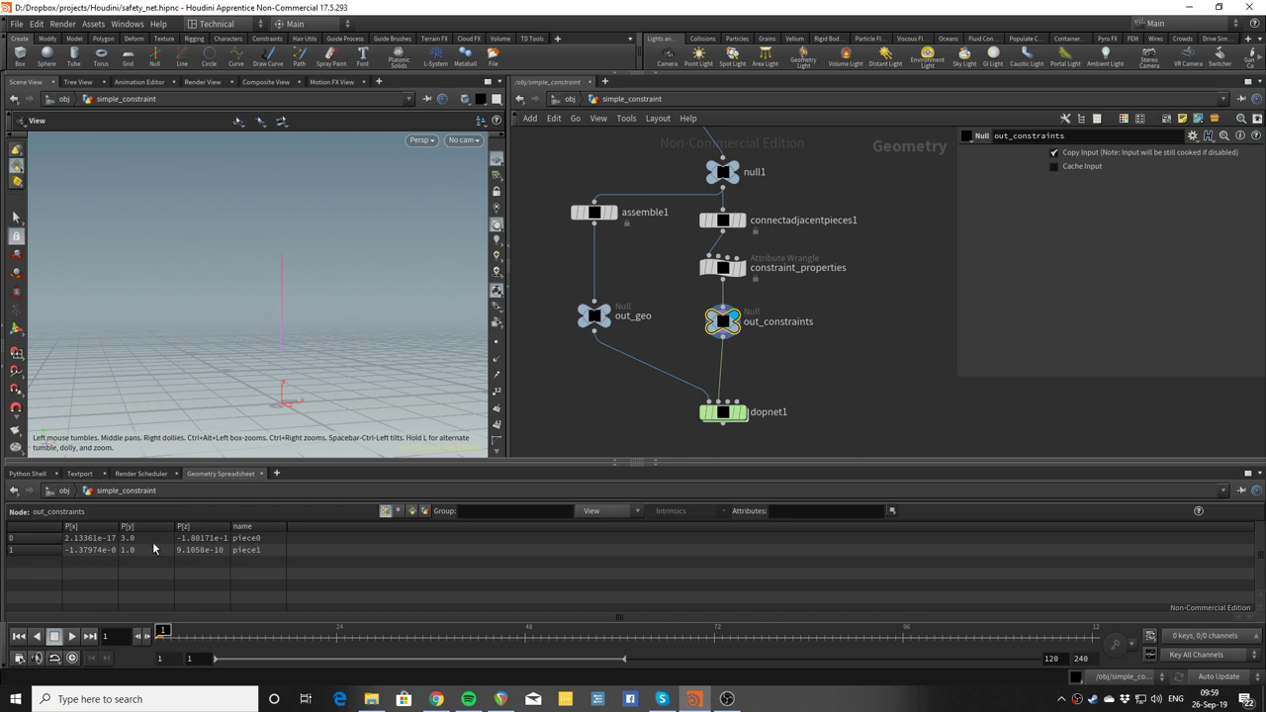
{"action": "left_click", "coordinate": [410, 511]}
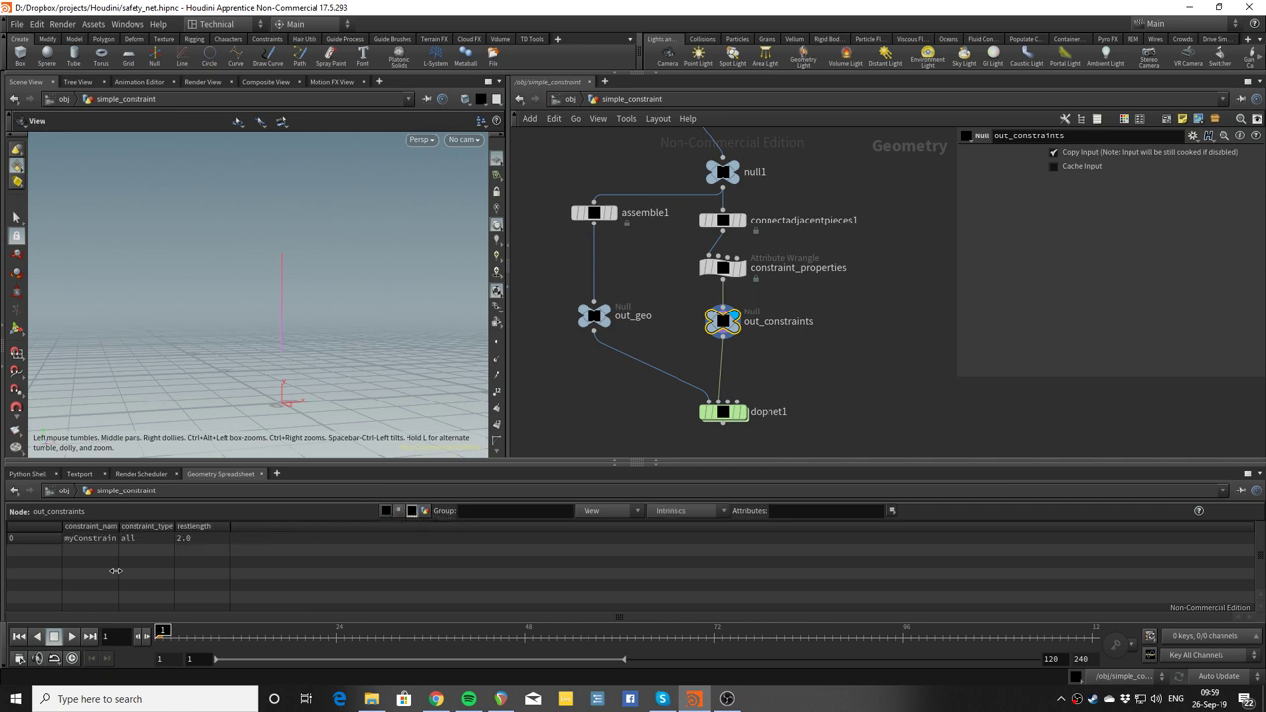
{"action": "left_click_drag", "start_coordinate": [123, 532], "coordinate": [153, 532]}
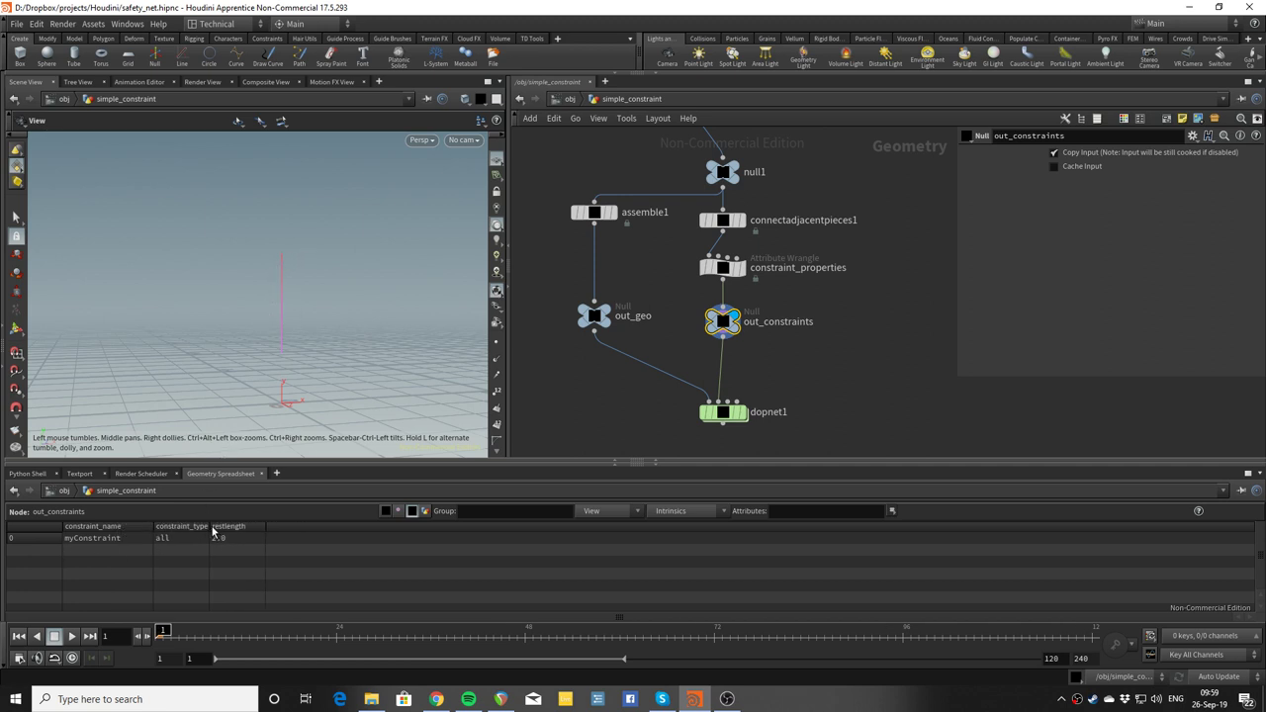
{"action": "left_click_drag", "start_coordinate": [209, 526], "coordinate": [261, 526]}
Display out_geo's geometry and select out_constraints to check its restlength against the pieces.
{"action": "left_click", "coordinate": [635, 279]}
{"action": "left_click", "coordinate": [613, 214]}
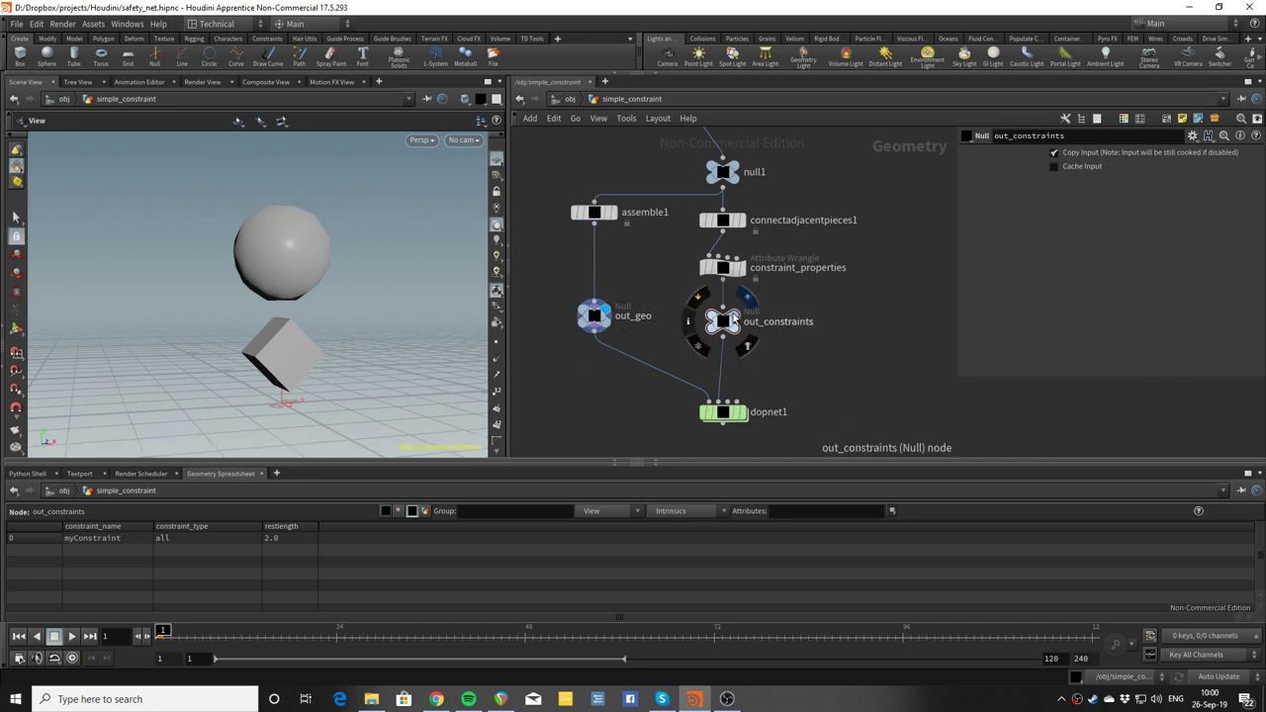
{"action": "left_click", "coordinate": [721, 320]}
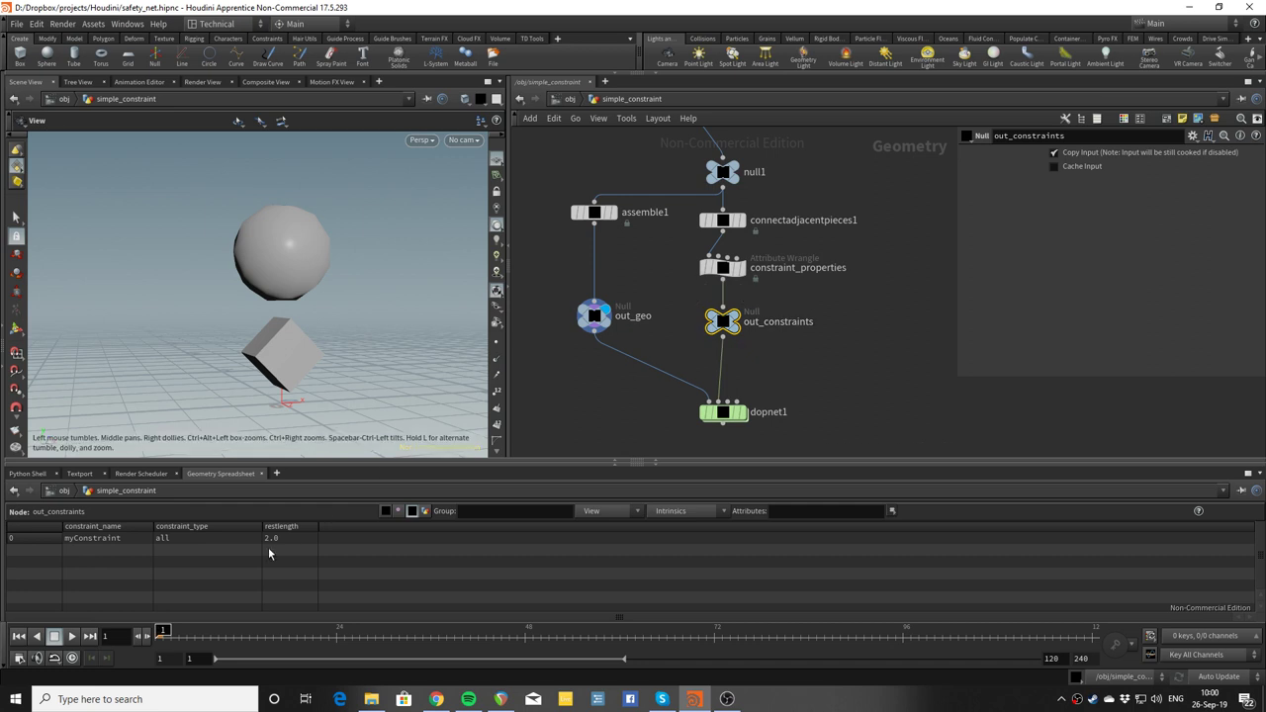
Go to the object level and back into simple_constraint, and compare the point names of out_constraints and out_geo.
{"action": "left_click", "coordinate": [62, 491]}
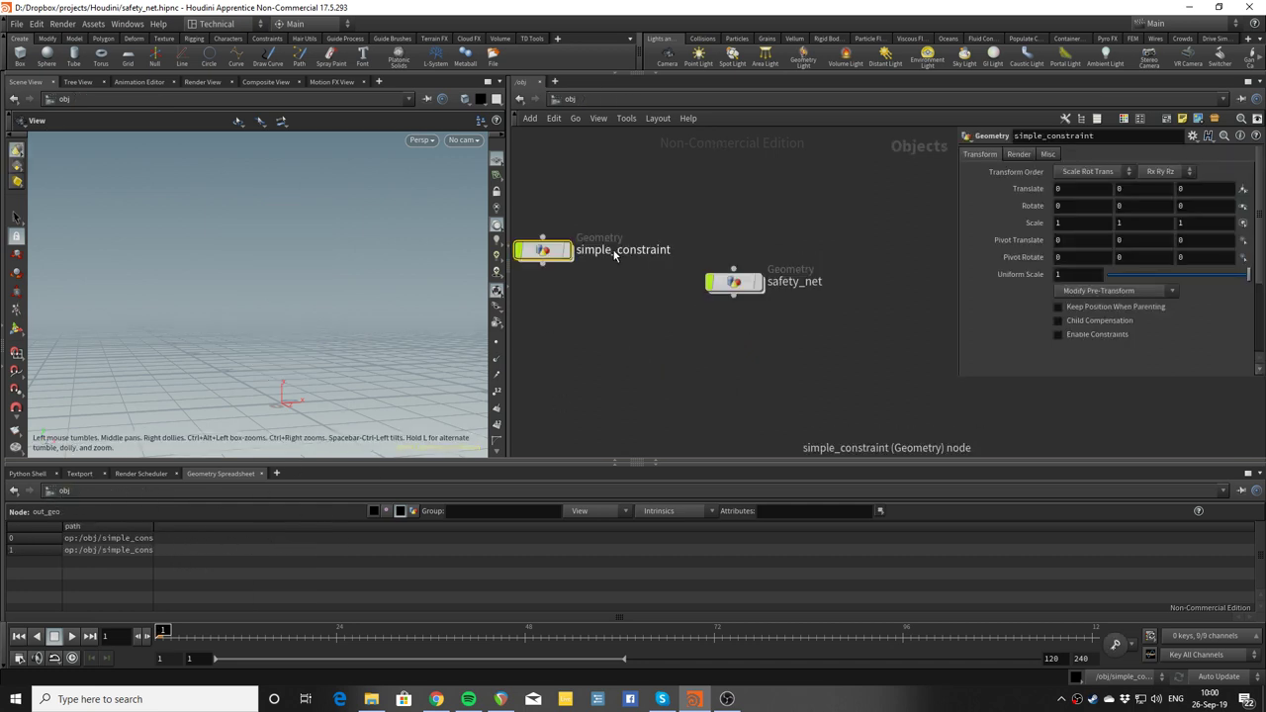
{"action": "double_click", "coordinate": [550, 251]}
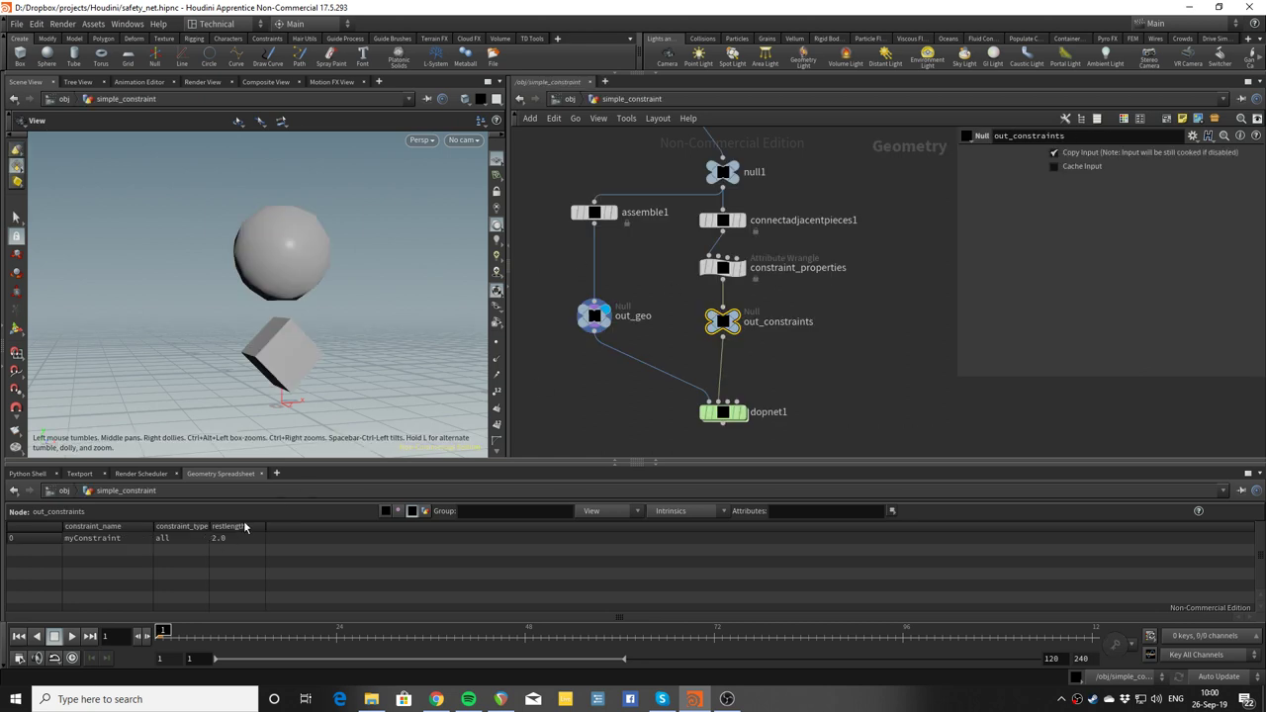
{"action": "left_click", "coordinate": [385, 512]}
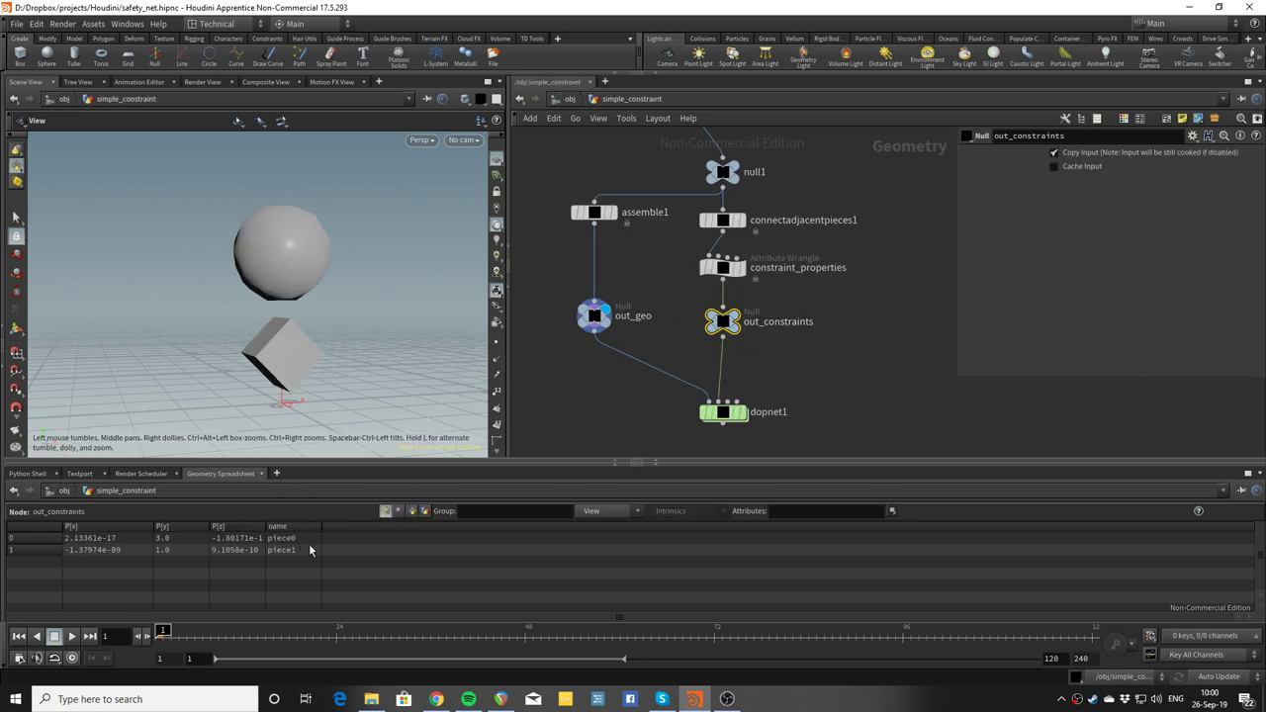
{"action": "left_click", "coordinate": [589, 319]}
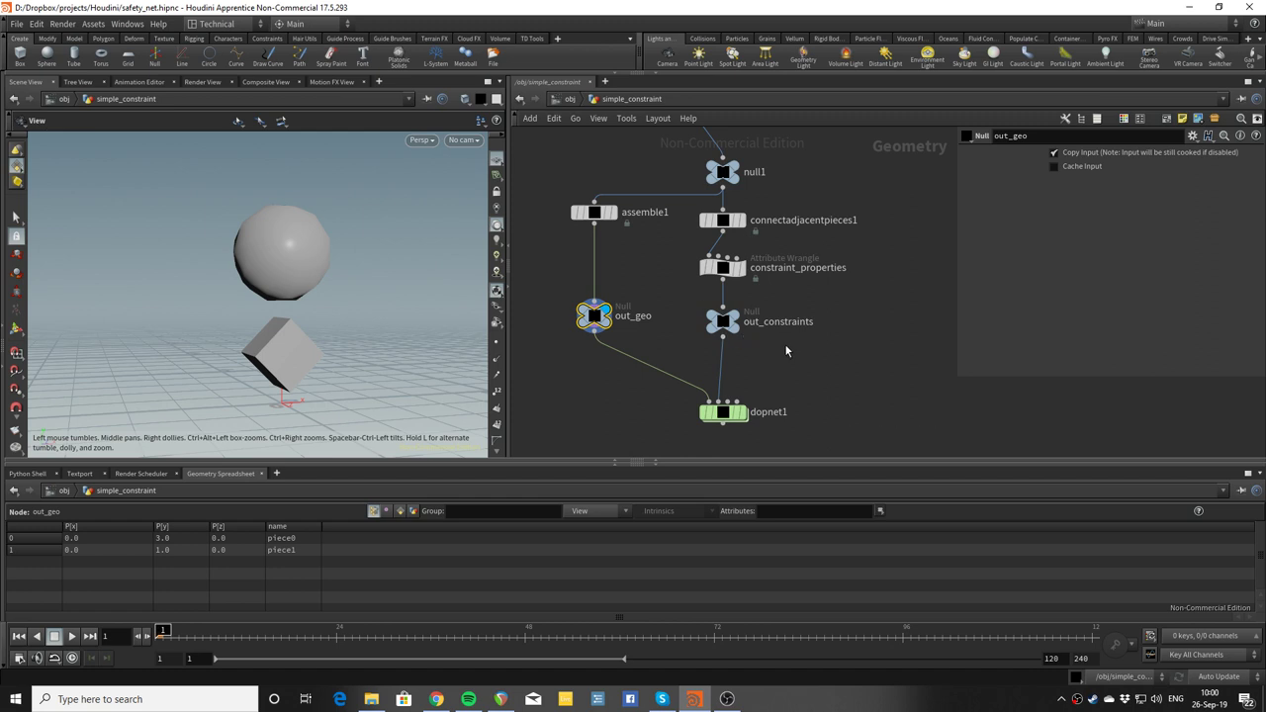
Inspect connectadjacentpieces1's parameters, display its output, and show the VEX expression of constraint_properties.
{"action": "middle_click_drag", "start_coordinate": [621, 263], "coordinate": [616, 310]}
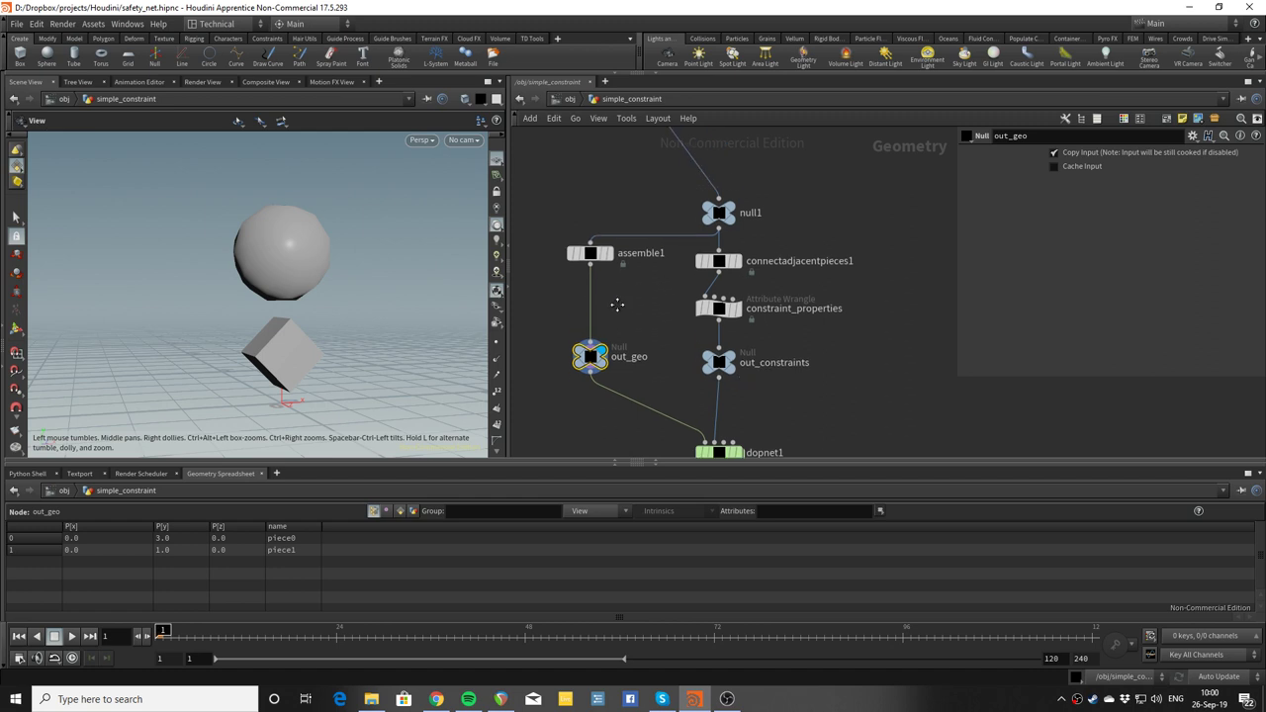
{"action": "left_click", "coordinate": [721, 276]}
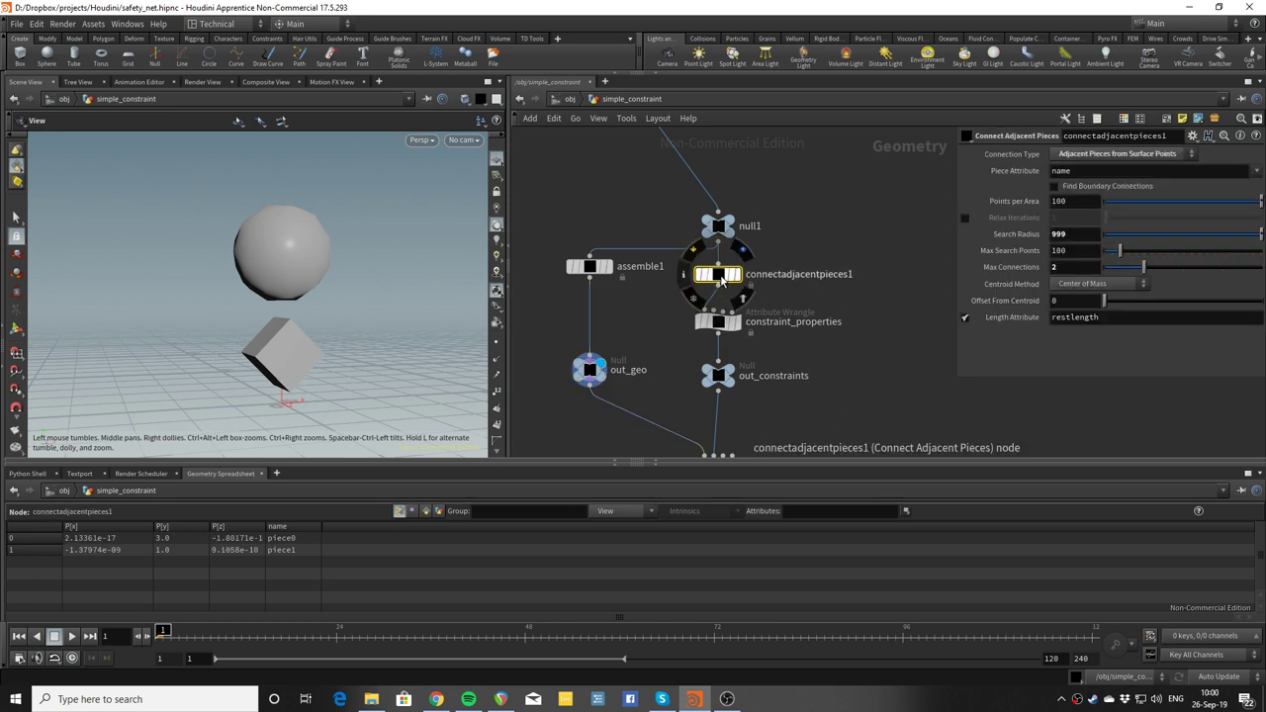
{"action": "left_click", "coordinate": [740, 279]}
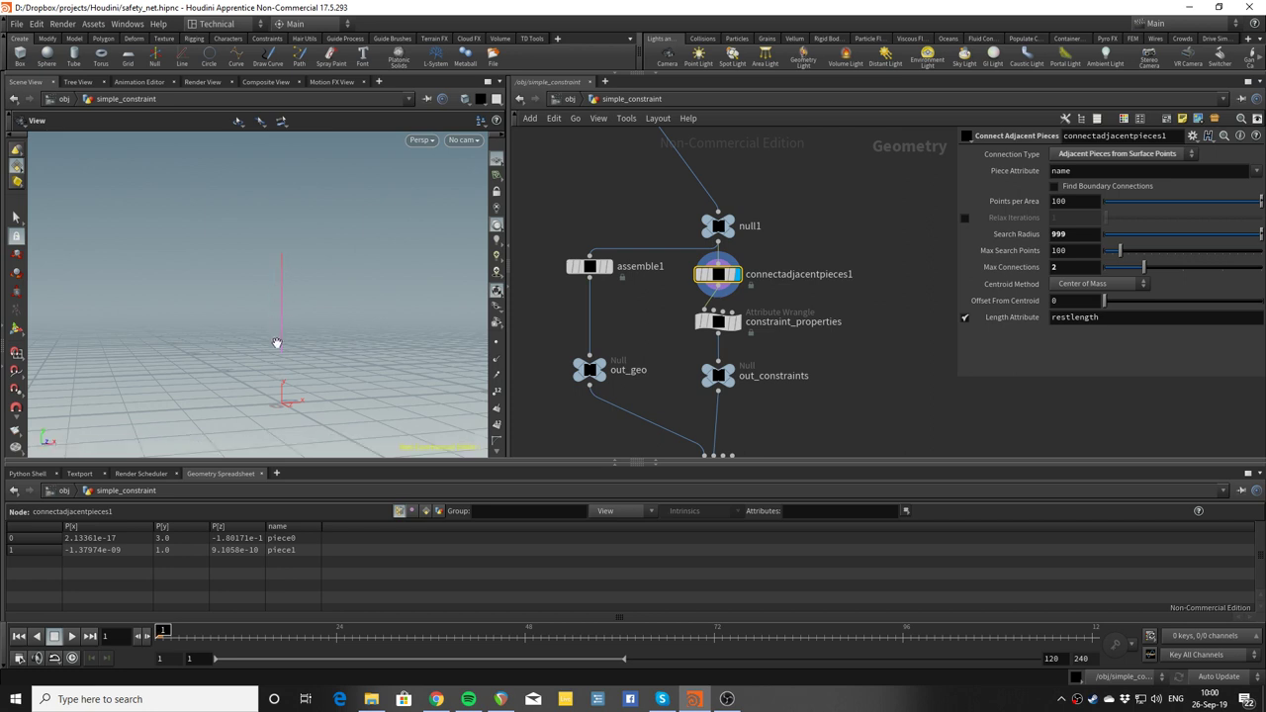
{"action": "left_click", "coordinate": [725, 326]}
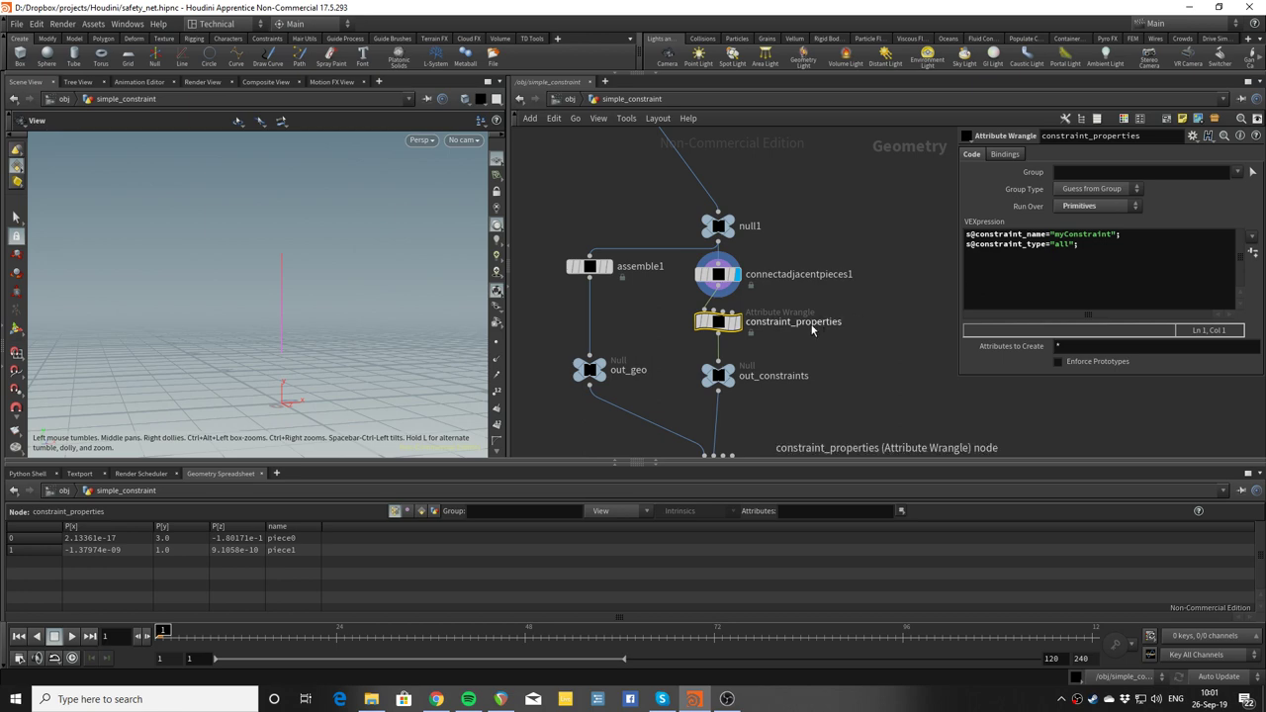
Switch to Chrome and review the constraint_name and constraint_type attributes in the Constraint Network documentation, returning to Houdini when done.
{"action": "left_click", "coordinate": [436, 698]}
{"action": "left_click", "coordinate": [1076, 18]}
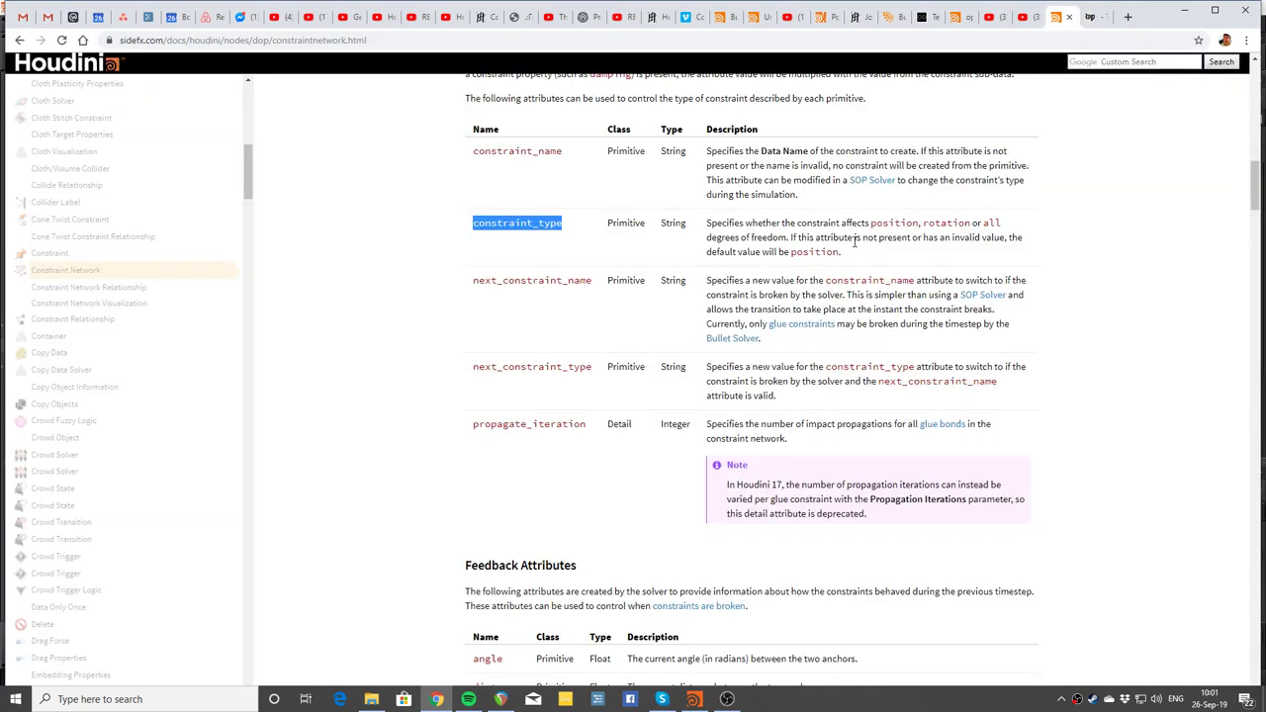
{"action": "scroll", "coordinate": [890, 192], "scroll_direction": "up", "scroll_amount": 2}
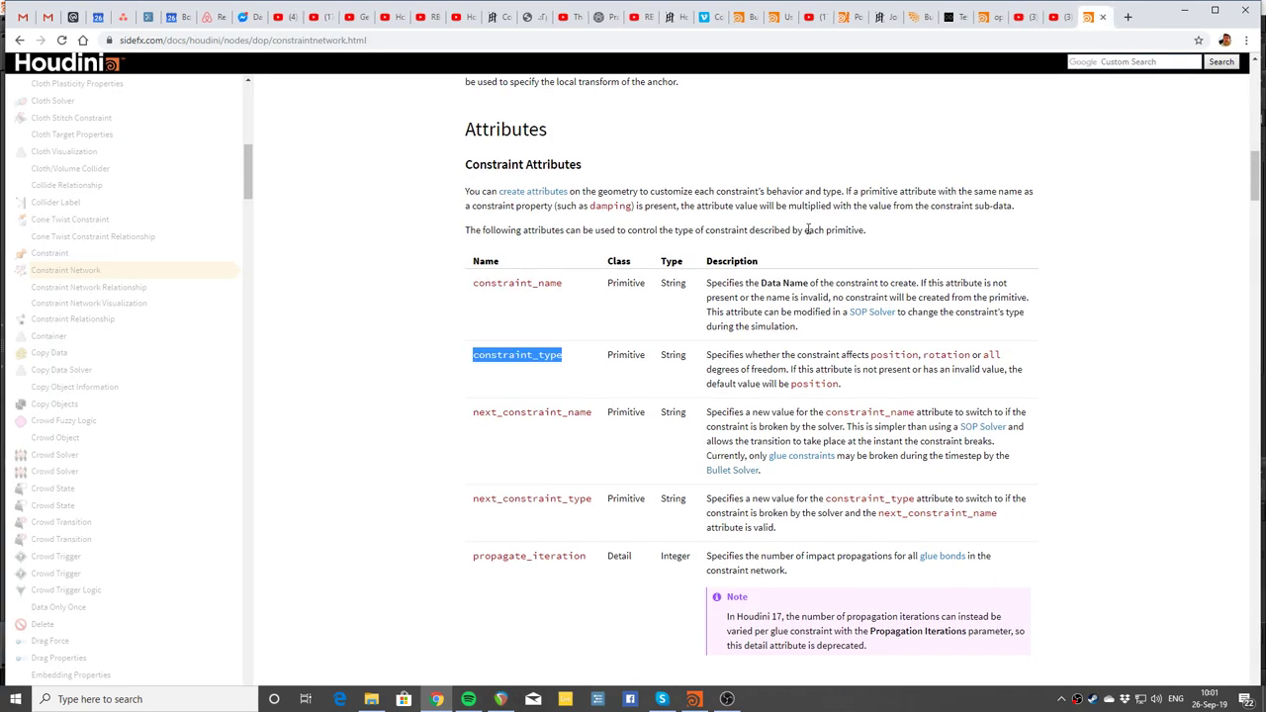
{"action": "scroll", "coordinate": [493, 228], "scroll_direction": "down", "scroll_amount": 1}
{"action": "mouse_move", "coordinate": [493, 229]}
{"action": "left_mouse_down"}
{"action": "mouse_move", "coordinate": [550, 214]}
{"action": "mouse_move", "coordinate": [872, 513]}
{"action": "mouse_move", "coordinate": [492, 272]}
{"action": "mouse_move", "coordinate": [476, 229]}
{"action": "left_mouse_up"}
{"action": "left_click", "coordinate": [521, 219]}
{"action": "left_click", "coordinate": [1183, 10]}
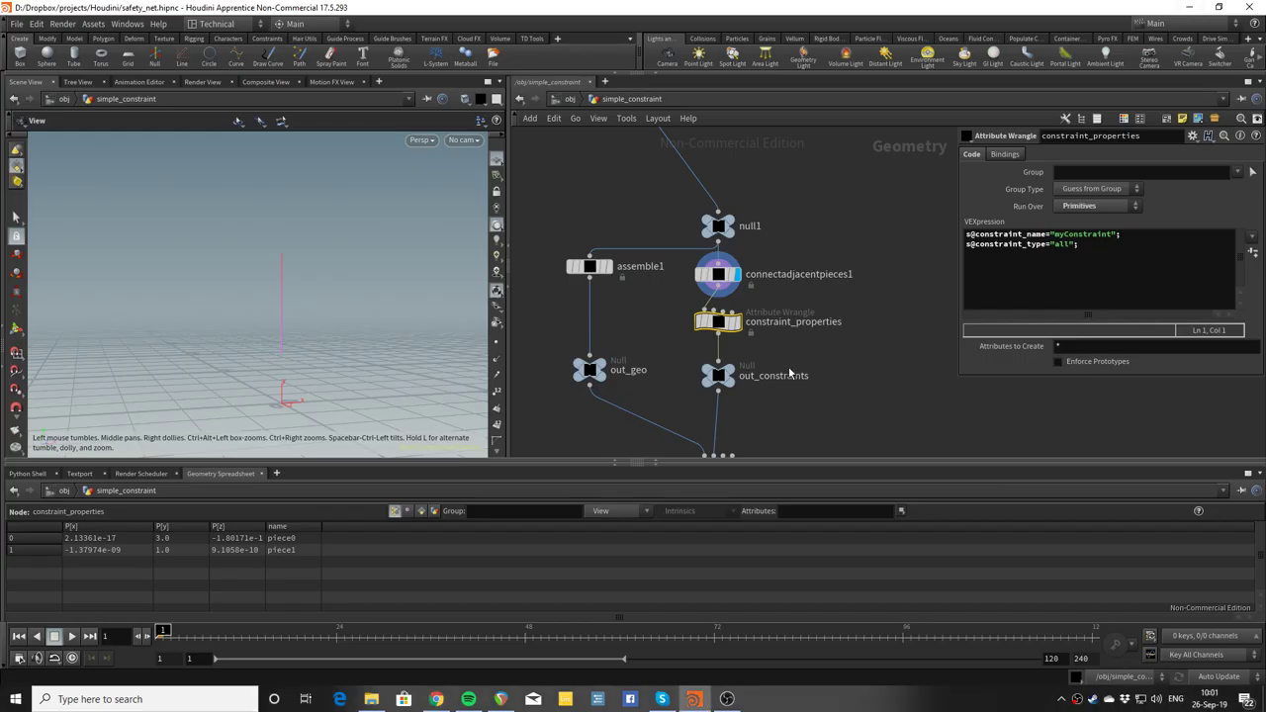
Display out_constraints and out_geo in turn, and highlight the constraint name in the constraint_properties expression.
{"action": "middle_click_drag", "start_coordinate": [800, 369], "coordinate": [779, 262]}
{"action": "mouse_move", "coordinate": [740, 252]}
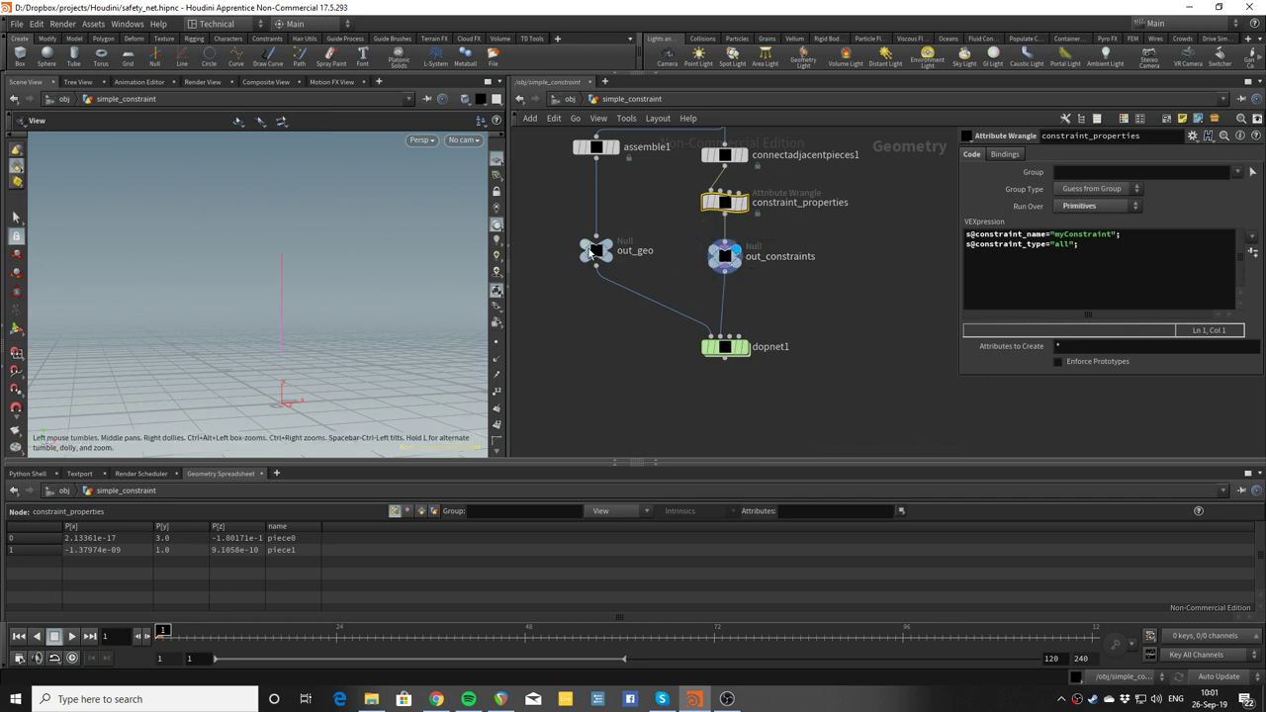
{"action": "left_click", "coordinate": [605, 238]}
{"action": "mouse_move", "coordinate": [732, 351]}
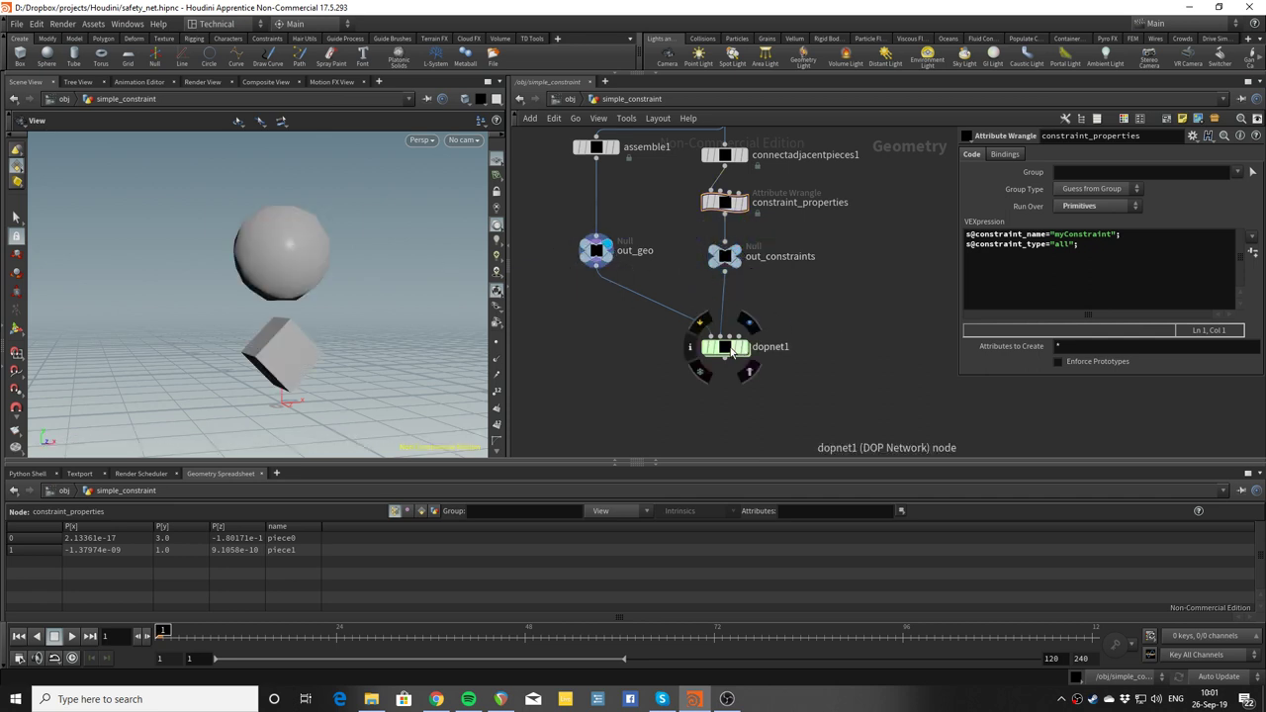
{"action": "middle_click_drag", "start_coordinate": [814, 231], "coordinate": [829, 300]}
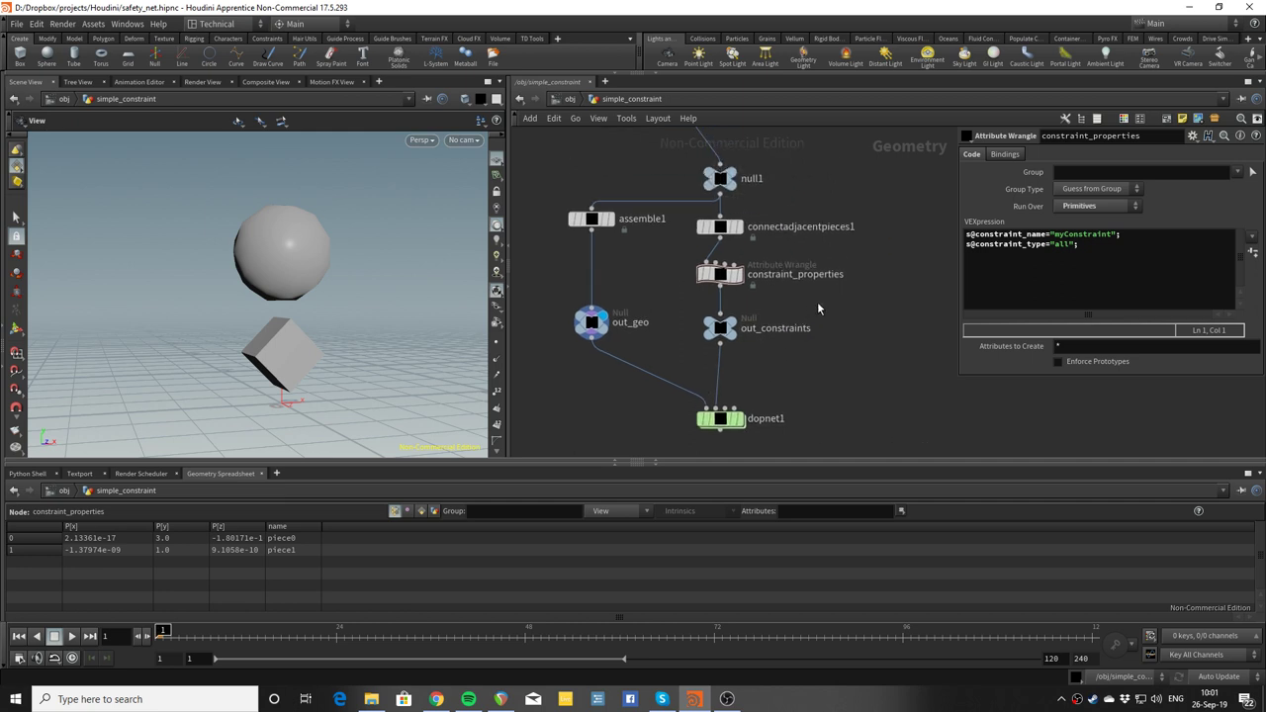
{"action": "mouse_move", "coordinate": [731, 275]}
{"action": "double_click", "coordinate": [1058, 239]}
Enter dopnet1 and inspect hardconrel1's rest length settings and Data Name.
{"action": "double_click", "coordinate": [721, 421]}
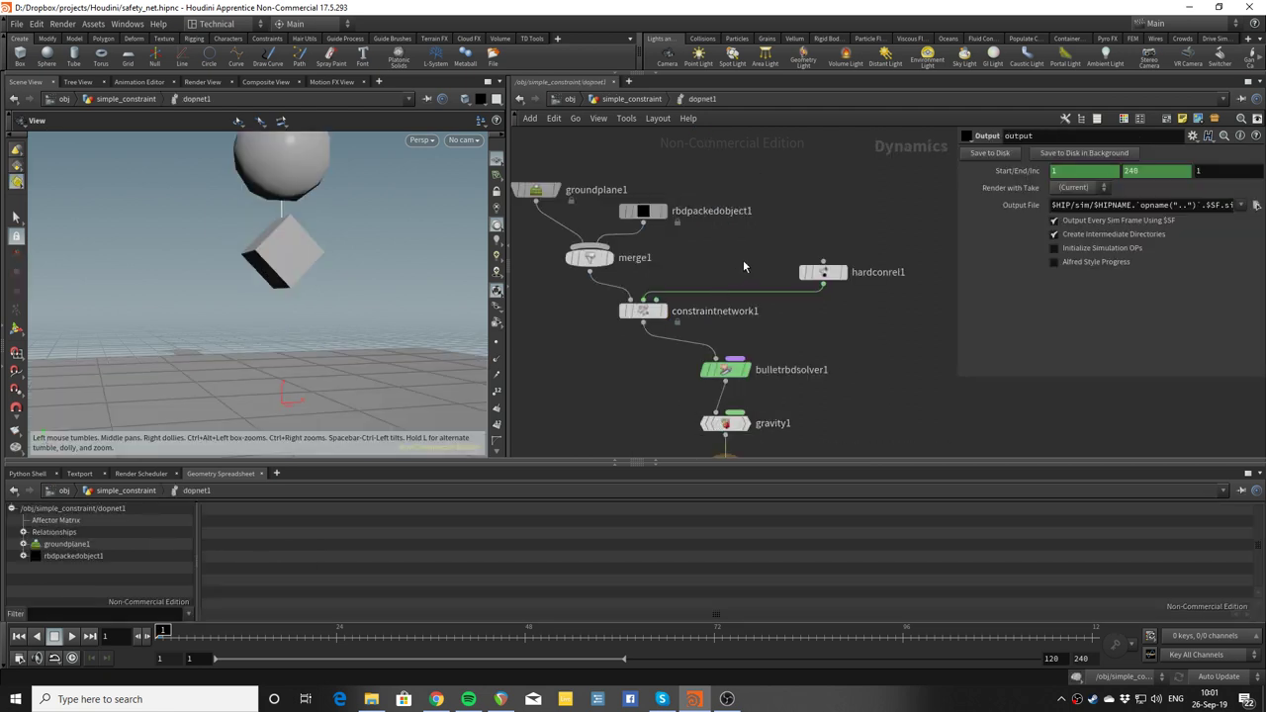
{"action": "middle_click_drag", "start_coordinate": [743, 259], "coordinate": [754, 227]}
{"action": "scroll", "coordinate": [734, 203], "scroll_direction": "down", "scroll_amount": 2}
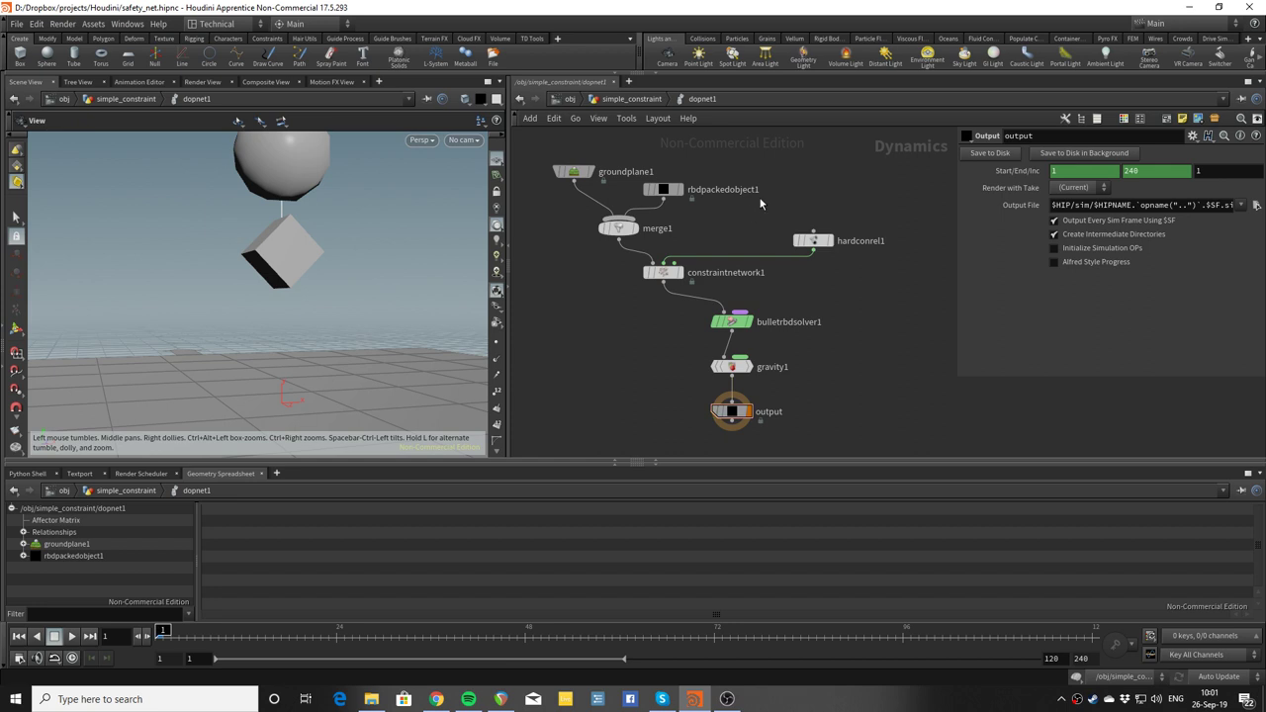
{"action": "scroll", "coordinate": [764, 193], "scroll_direction": "up", "scroll_amount": 2}
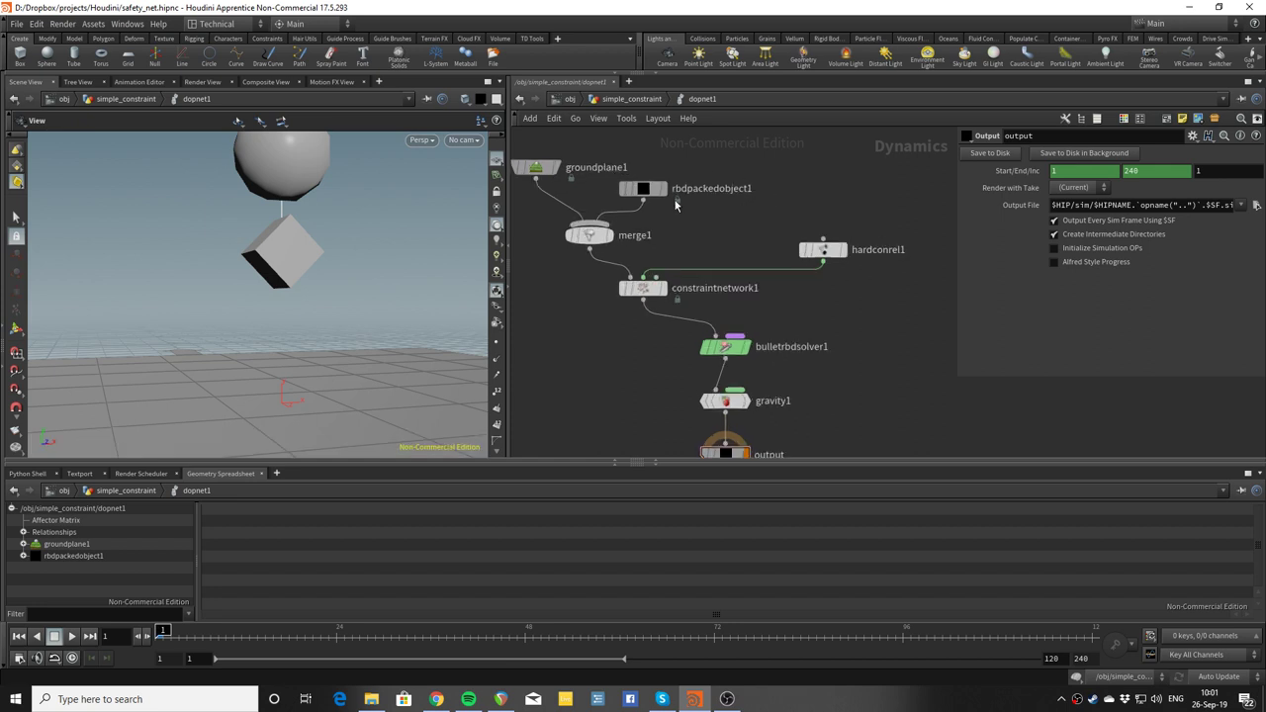
{"action": "left_click", "coordinate": [822, 249]}
{"action": "scroll", "coordinate": [998, 311], "scroll_direction": "up", "scroll_amount": 2}
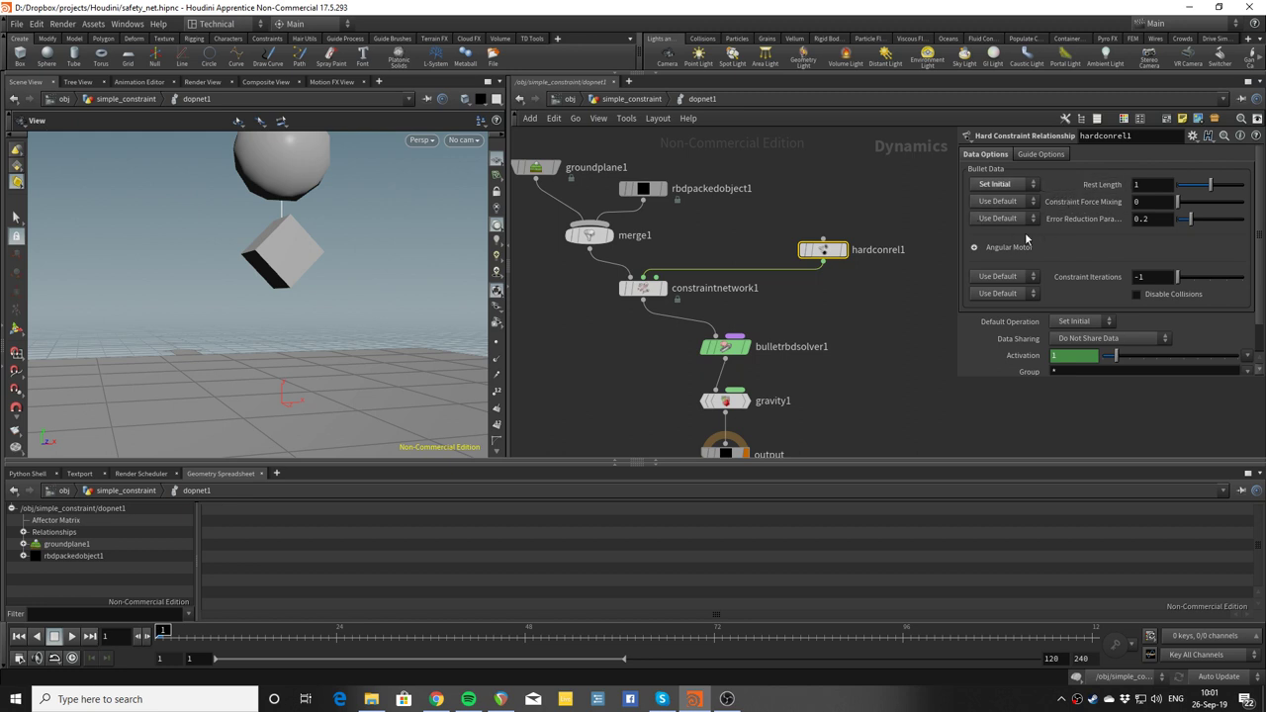
{"action": "scroll", "coordinate": [1004, 269], "scroll_direction": "down", "scroll_amount": 1}
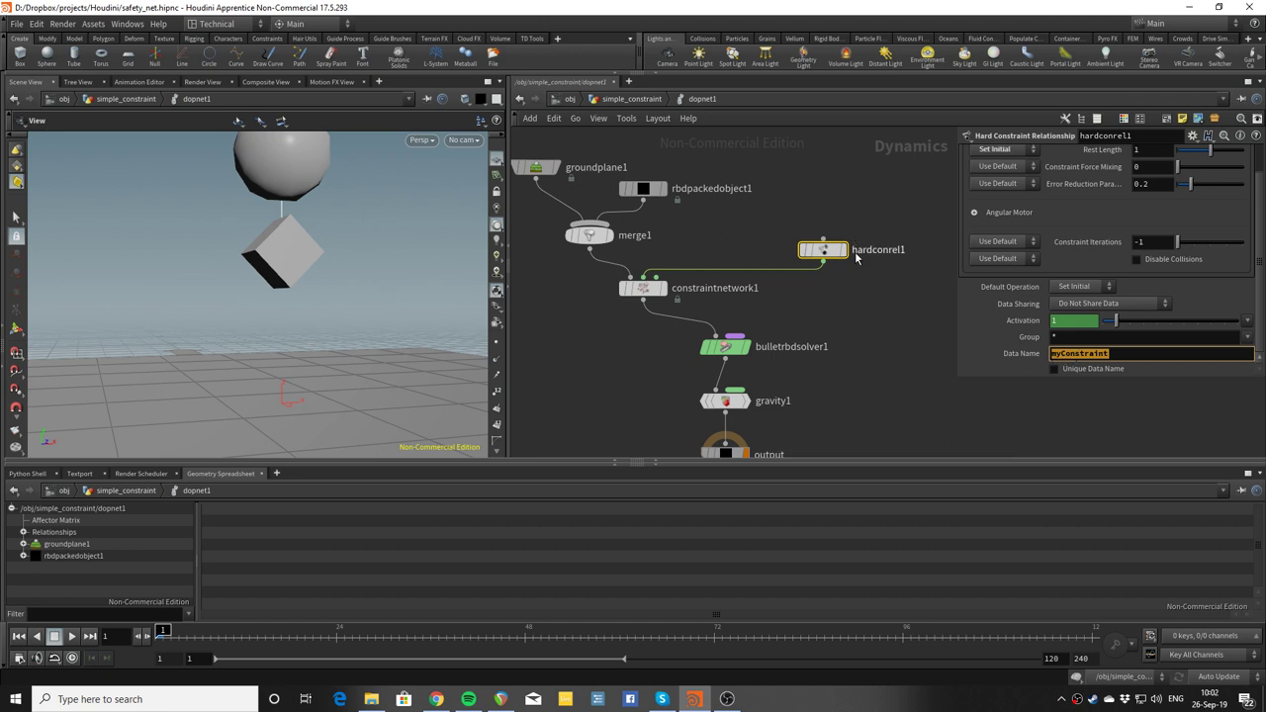
{"action": "scroll", "coordinate": [1108, 238], "scroll_direction": "up", "scroll_amount": 2}
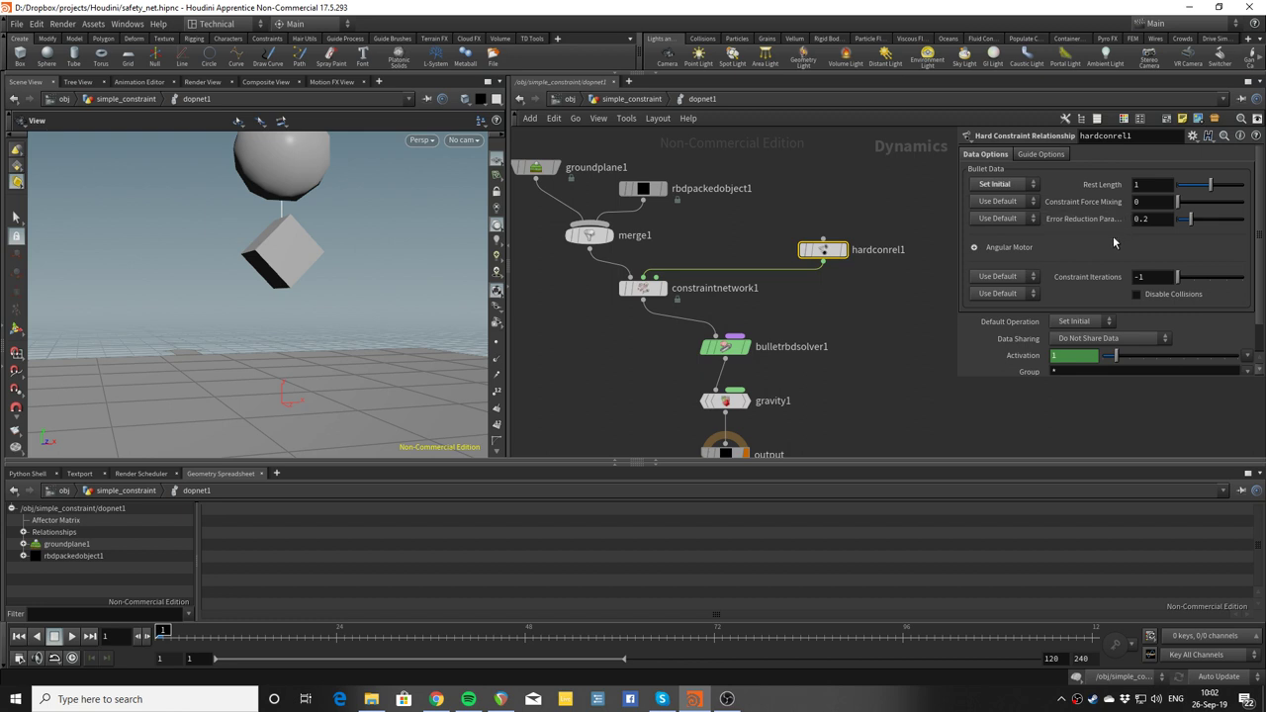
Select constraintnetwork1 and examine its geometry source settings in the data options.
{"action": "left_click", "coordinate": [823, 288]}
{"action": "left_click", "coordinate": [642, 288]}
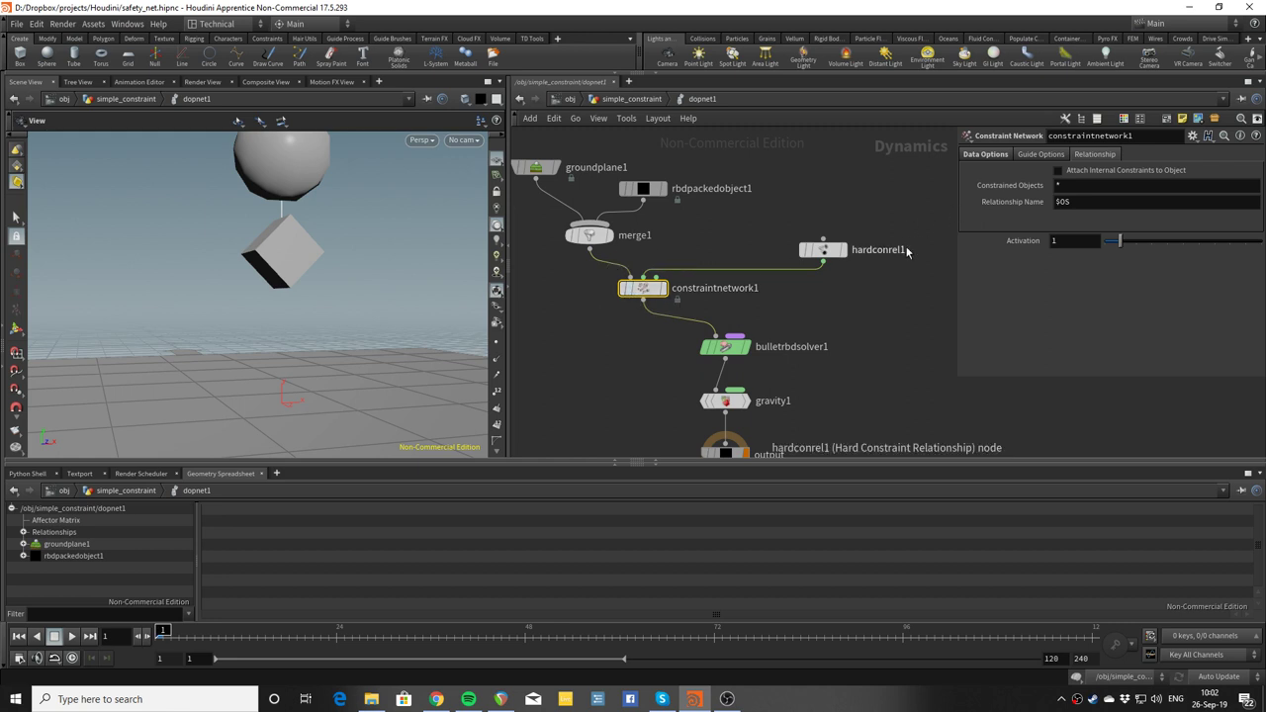
{"action": "left_click", "coordinate": [990, 158]}
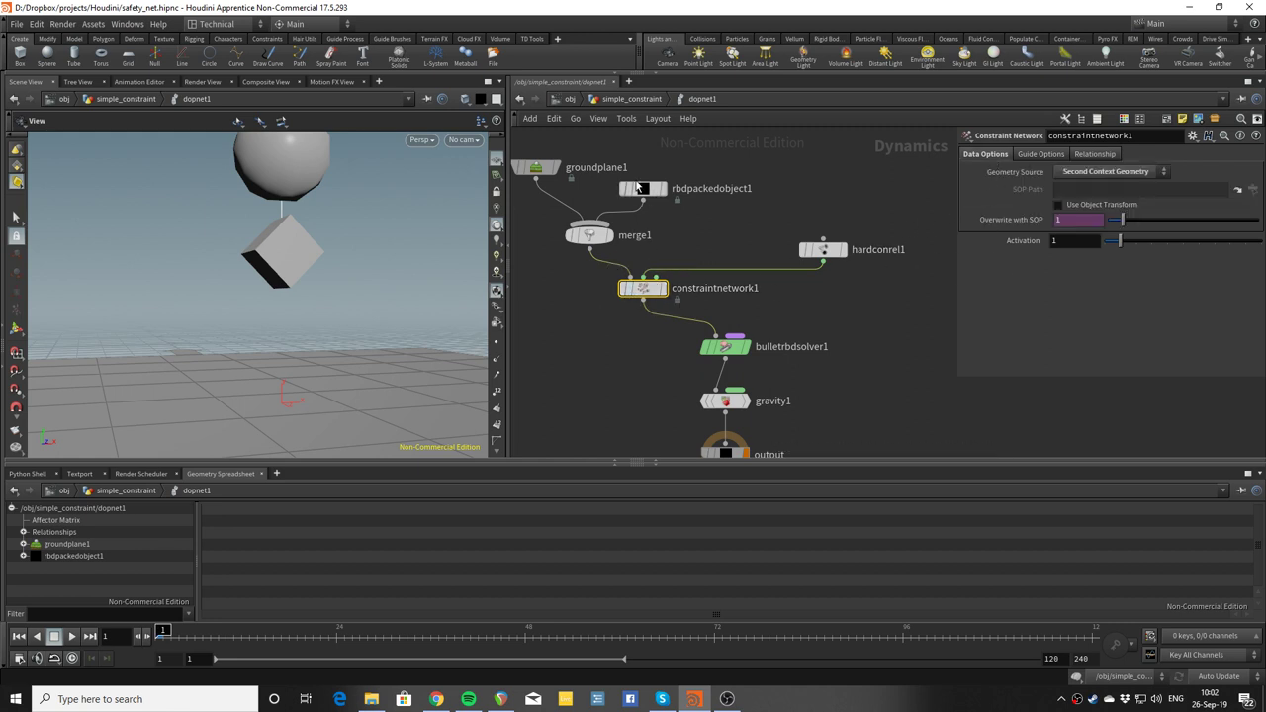
{"action": "middle_click_drag", "start_coordinate": [604, 170], "coordinate": [628, 191]}
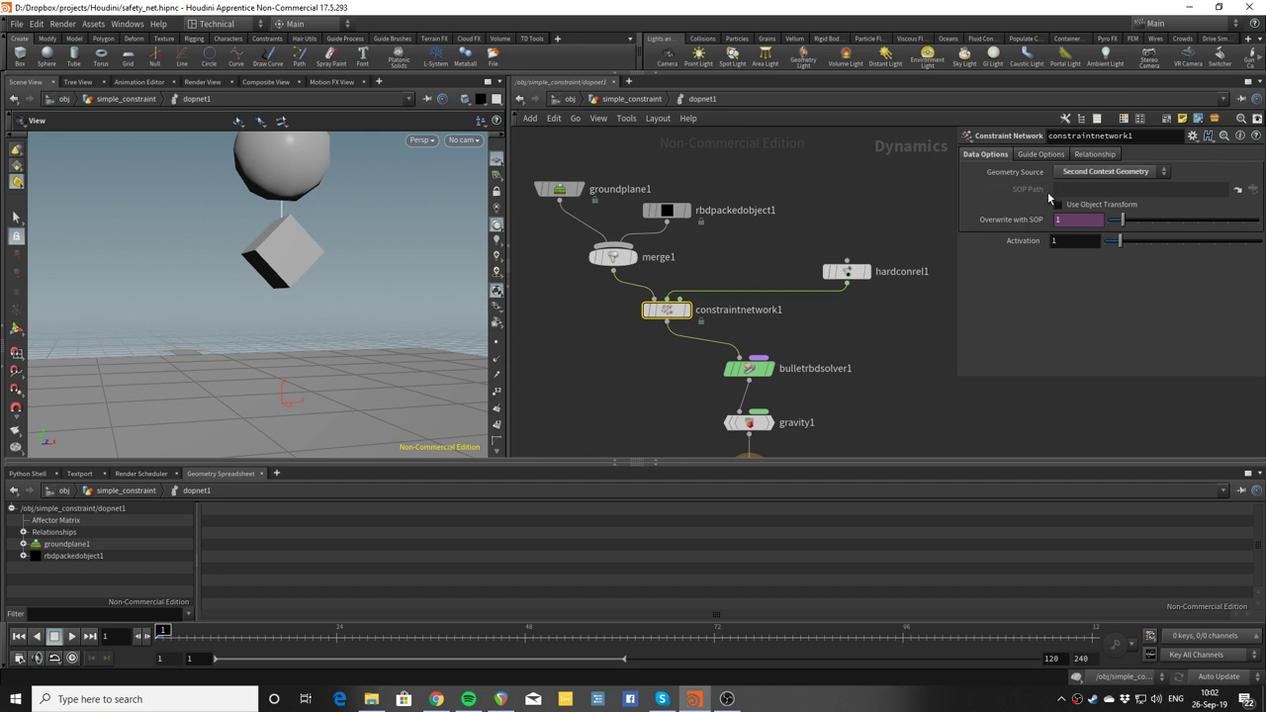
Set constraintnetwork1's Geometry Source to SOP with the path ../../out_constraints/, and dismiss the console window.
{"action": "left_click", "coordinate": [1106, 172]}
{"action": "left_click", "coordinate": [1096, 188]}
{"action": "left_click", "coordinate": [1091, 189]}
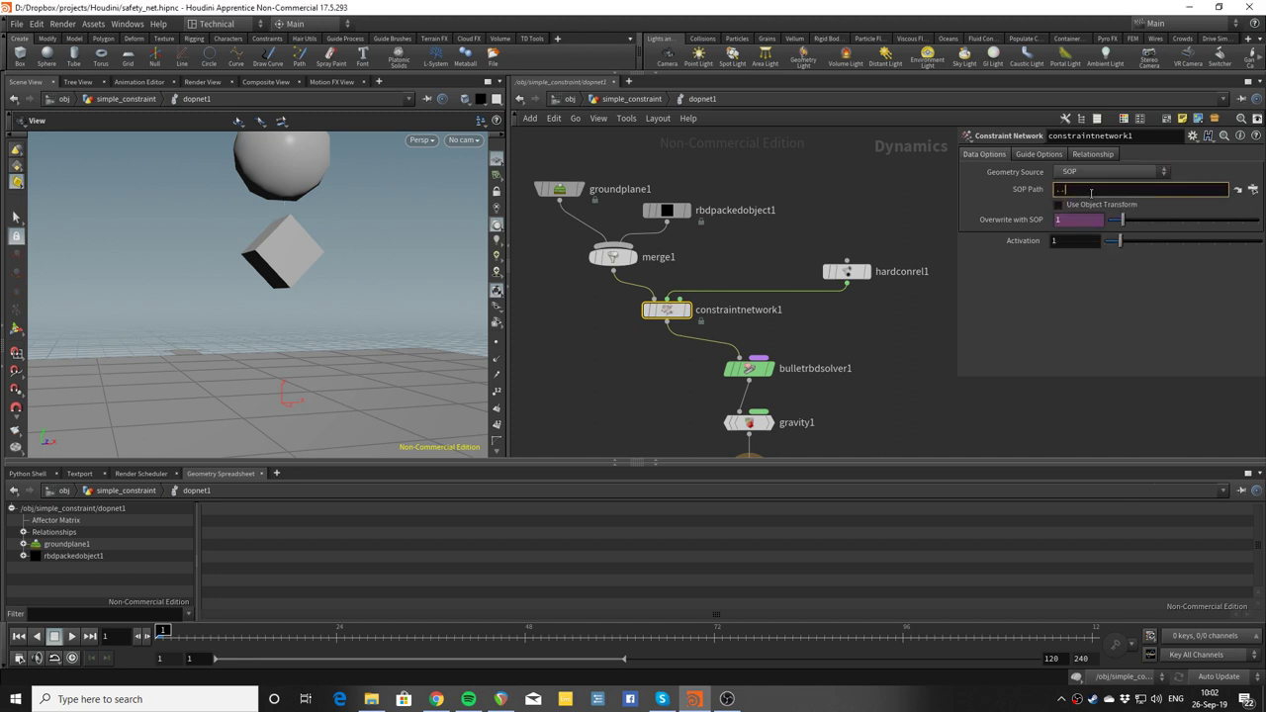
{"action": "type", "text": "../../"}
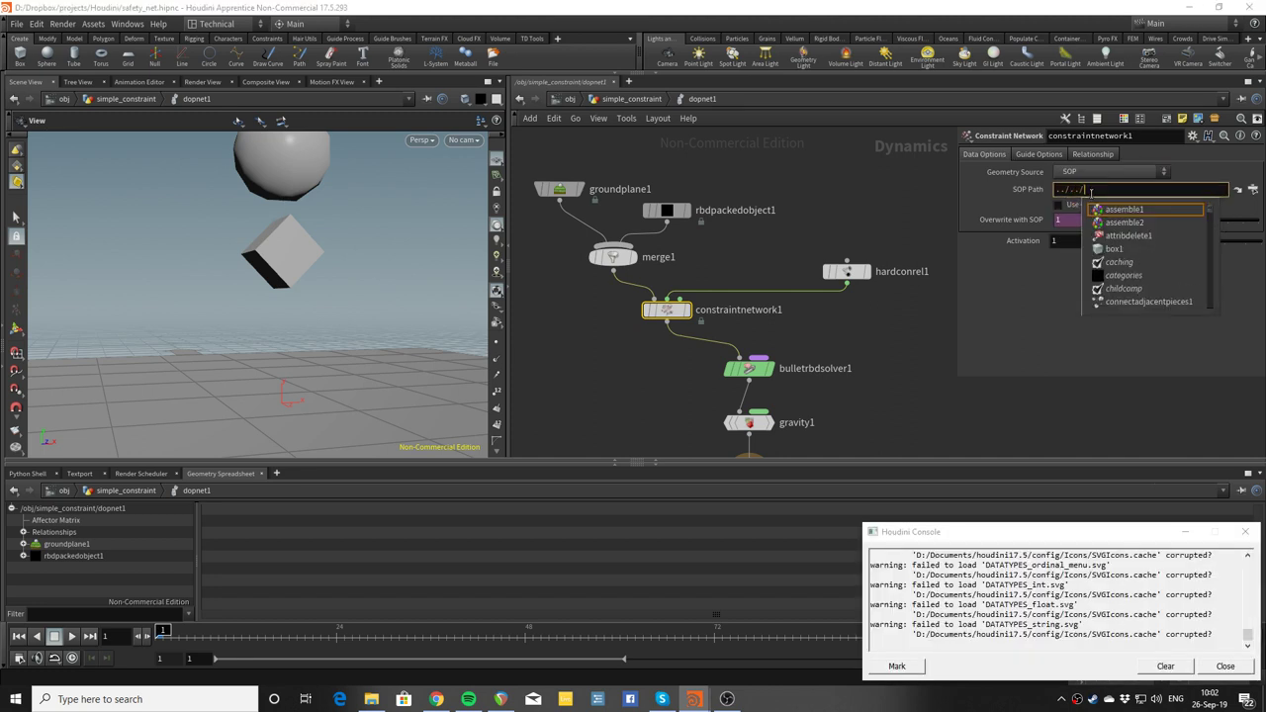
{"action": "type", "text": "out"}
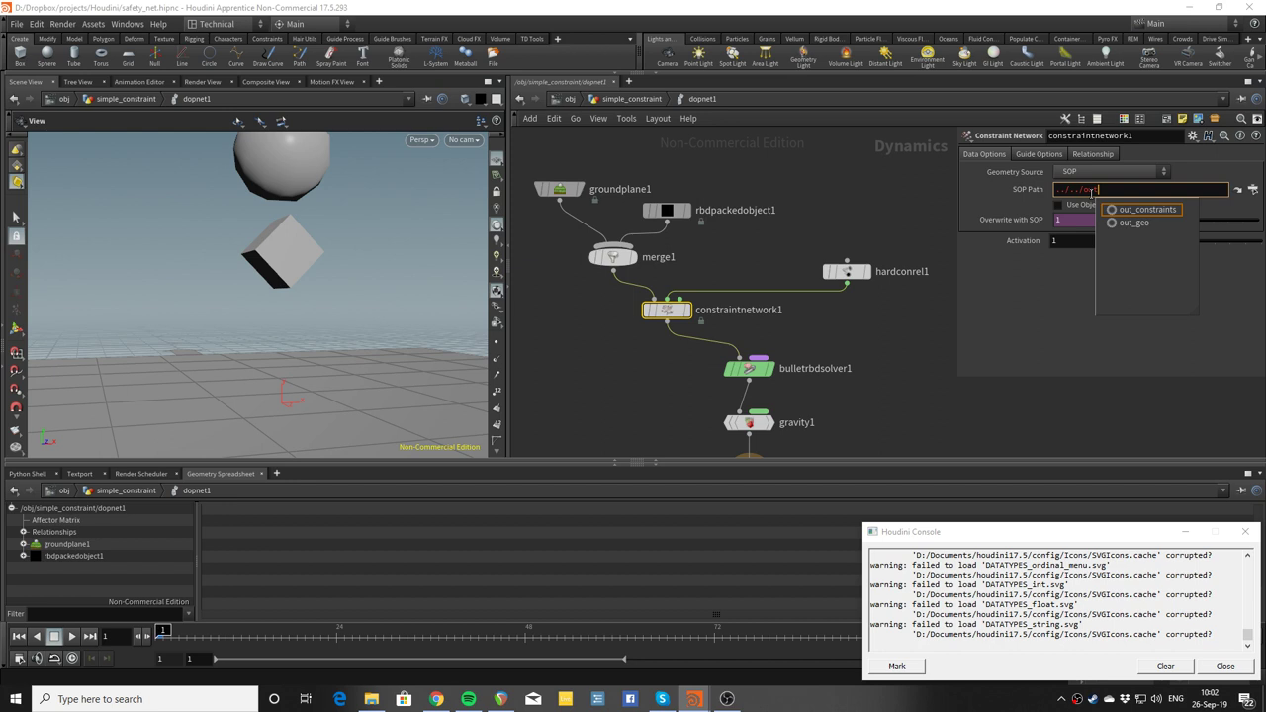
{"action": "key", "text": "Tab"}
{"action": "key", "text": "Return"}
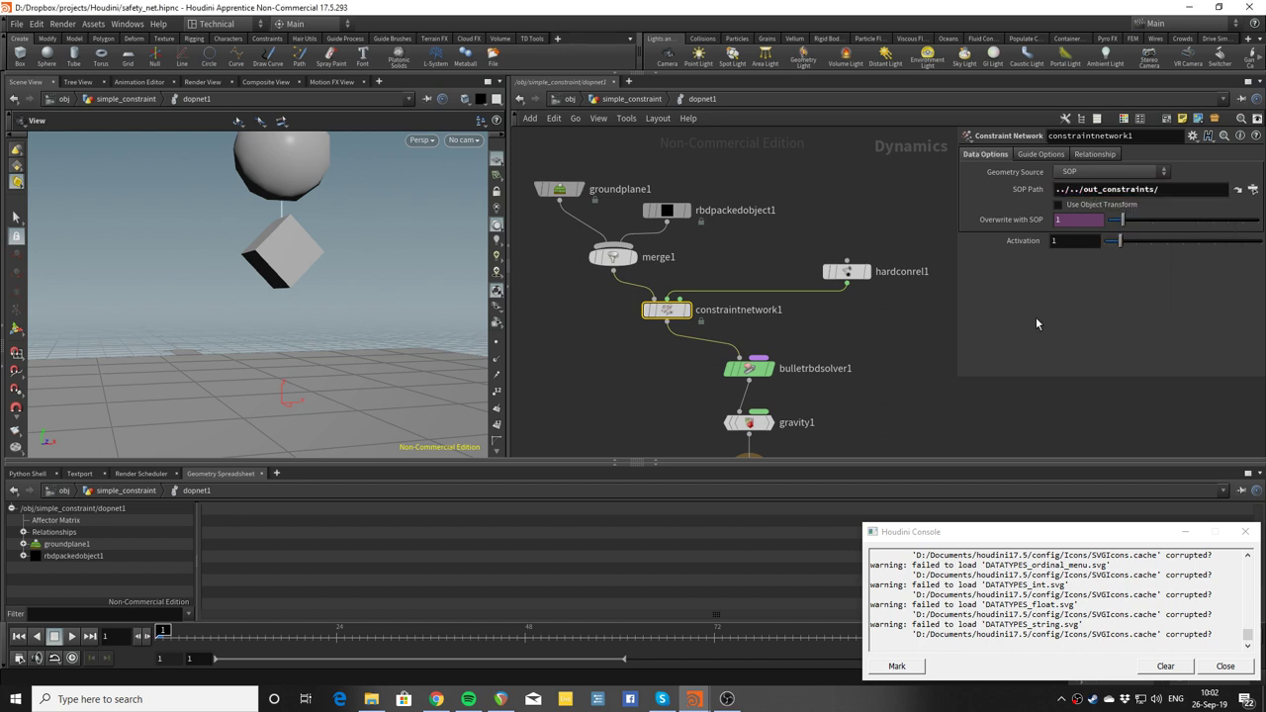
{"action": "left_click", "coordinate": [1216, 665]}
Select hardconrel1 and highlight its Data Name to check it against the constraint_name attribute.
{"action": "left_click", "coordinate": [852, 277]}
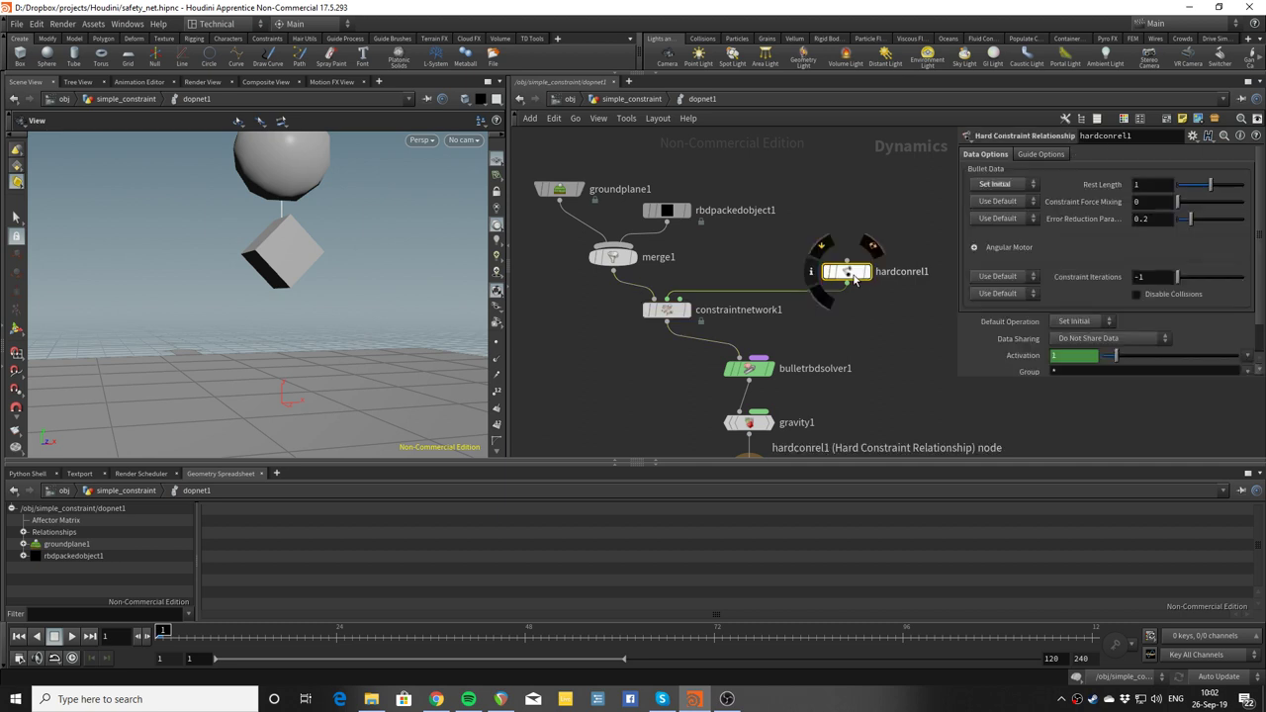
{"action": "scroll", "coordinate": [1018, 358], "scroll_direction": "down", "scroll_amount": 2}
{"action": "double_click", "coordinate": [1051, 354]}
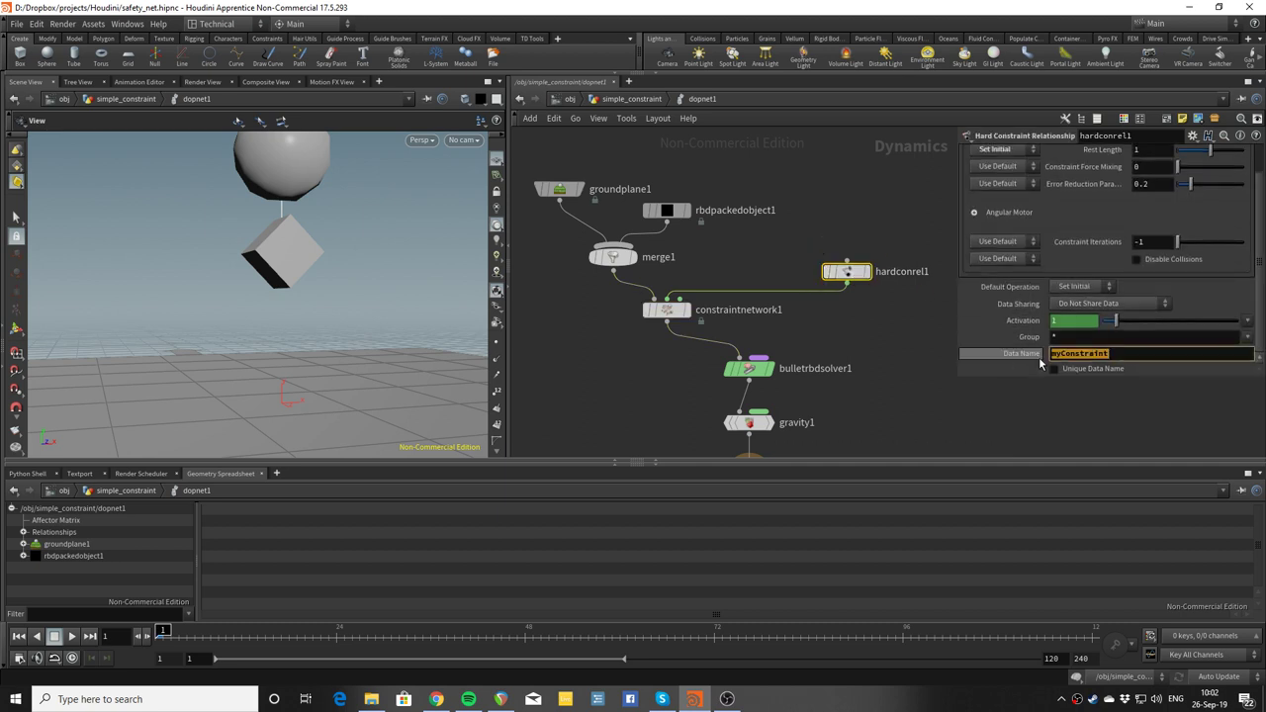
{"action": "left_click", "coordinate": [1051, 353]}
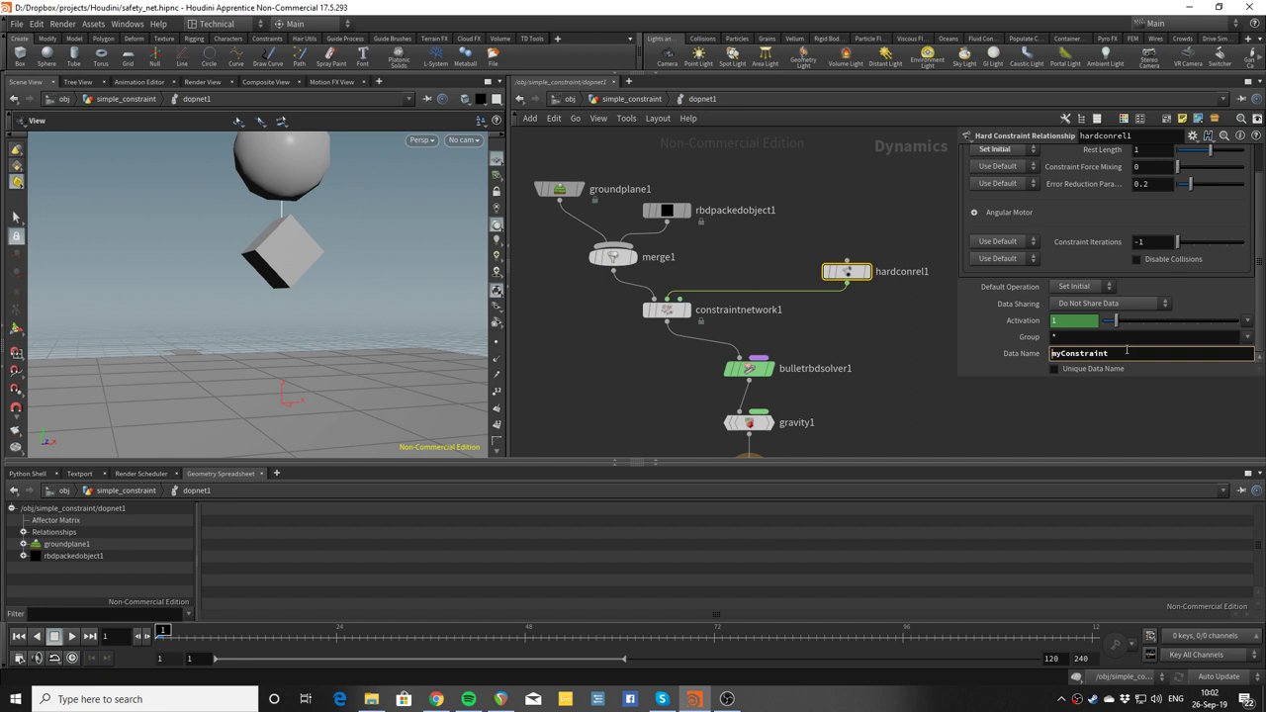
{"action": "left_click_drag", "start_coordinate": [1126, 350], "coordinate": [1008, 357]}
{"action": "left_click", "coordinate": [1054, 354]}
{"action": "double_click", "coordinate": [1066, 354]}
Recheck constraintnetwork1's SOP path, and play the sphere and box simulation before rewinding it to frame 1.
{"action": "left_click", "coordinate": [667, 310]}
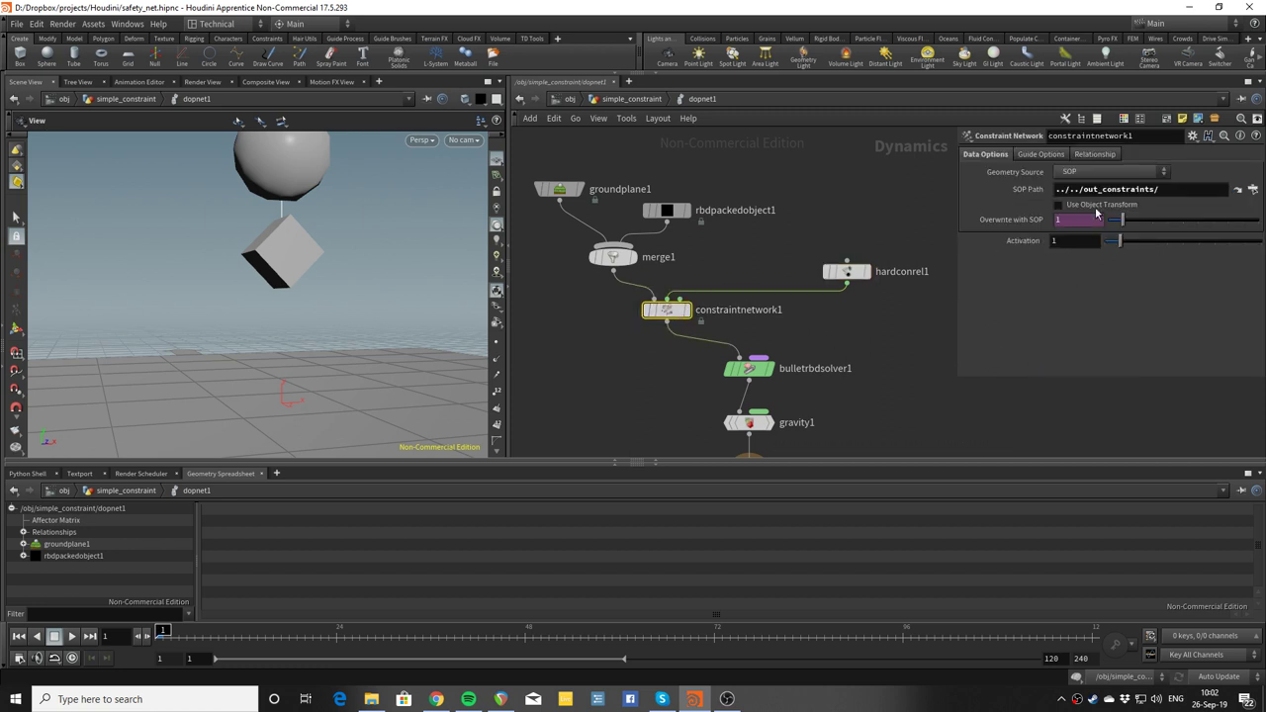
{"action": "left_click_drag", "start_coordinate": [1159, 189], "coordinate": [1028, 210]}
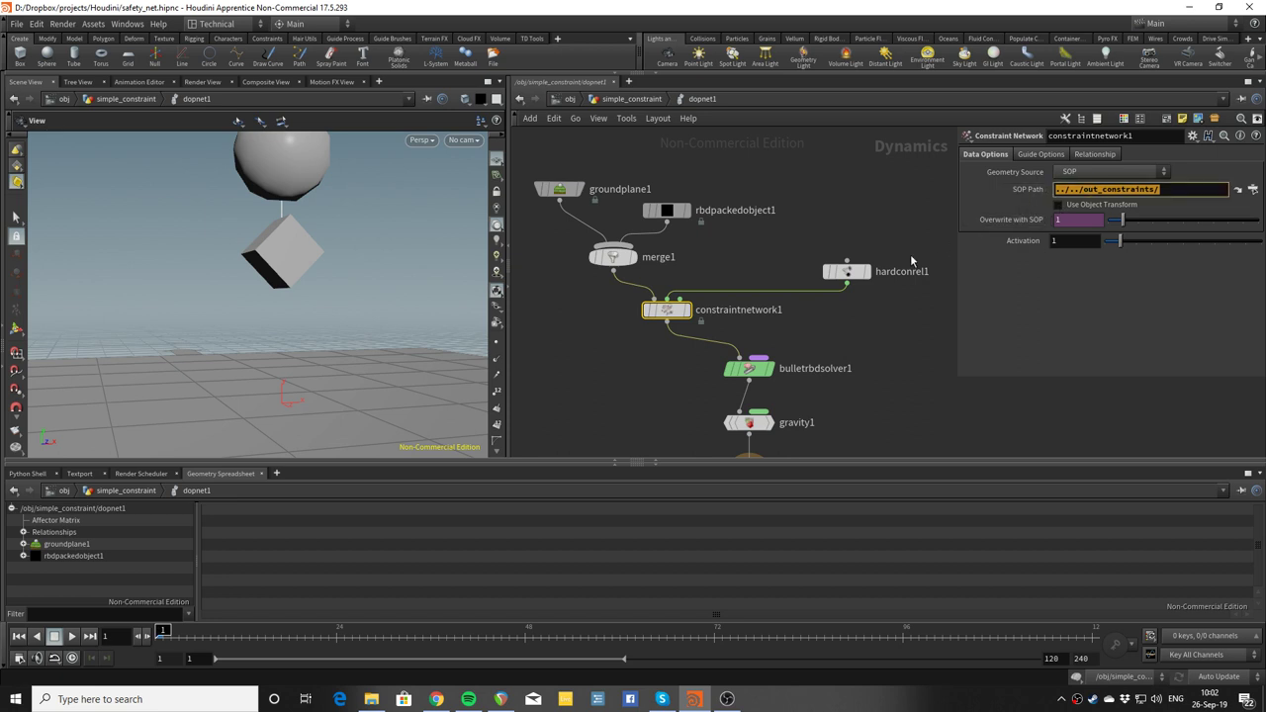
{"action": "left_click", "coordinate": [680, 263]}
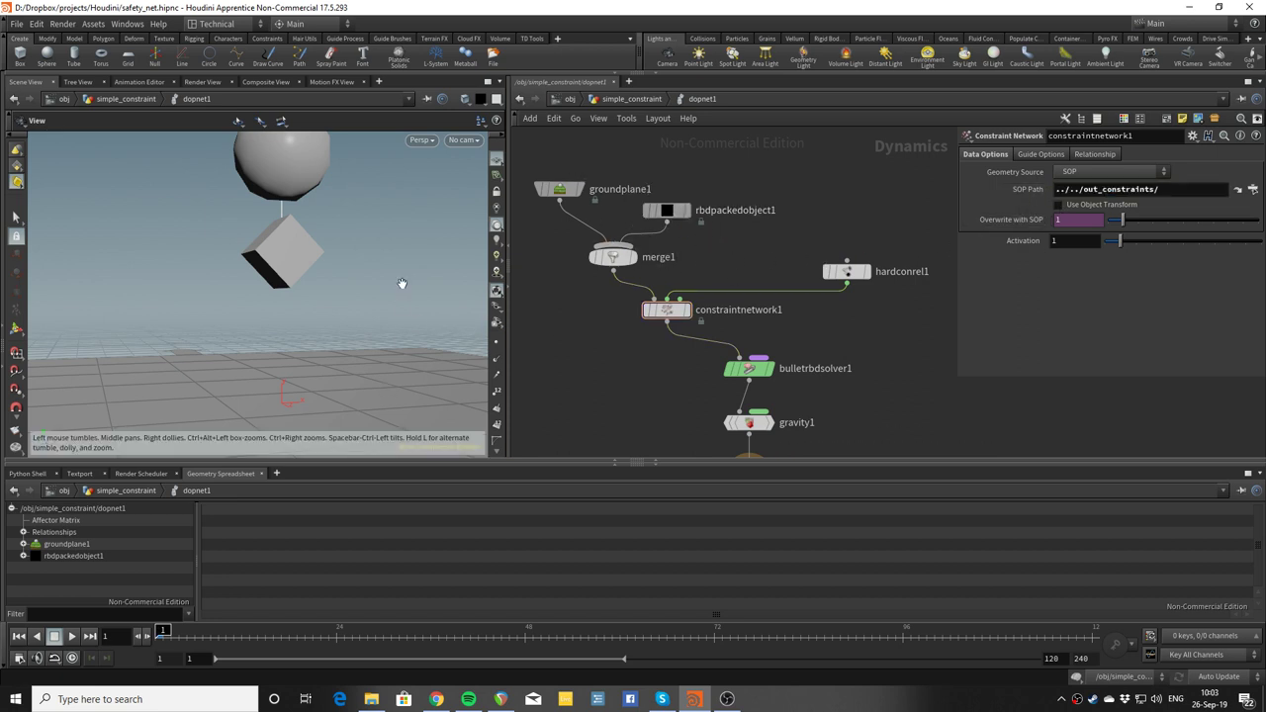
{"action": "left_click", "coordinate": [71, 636]}
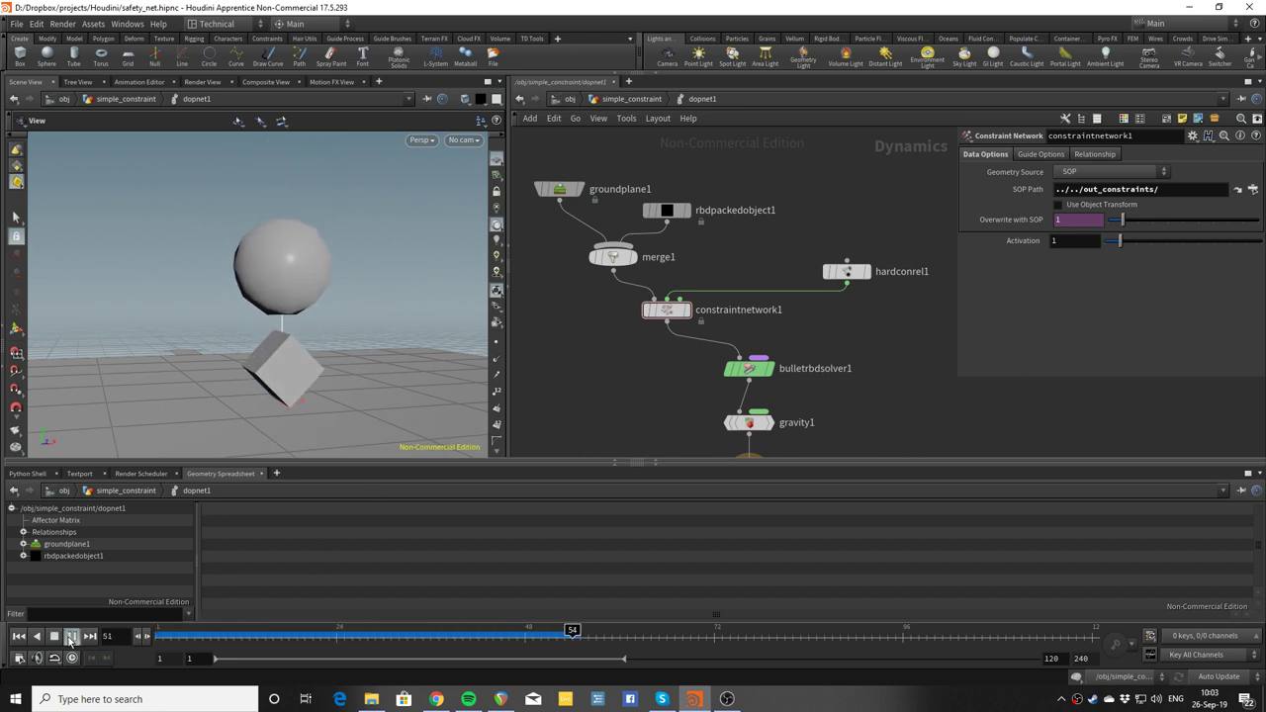
{"action": "left_click", "coordinate": [18, 636]}
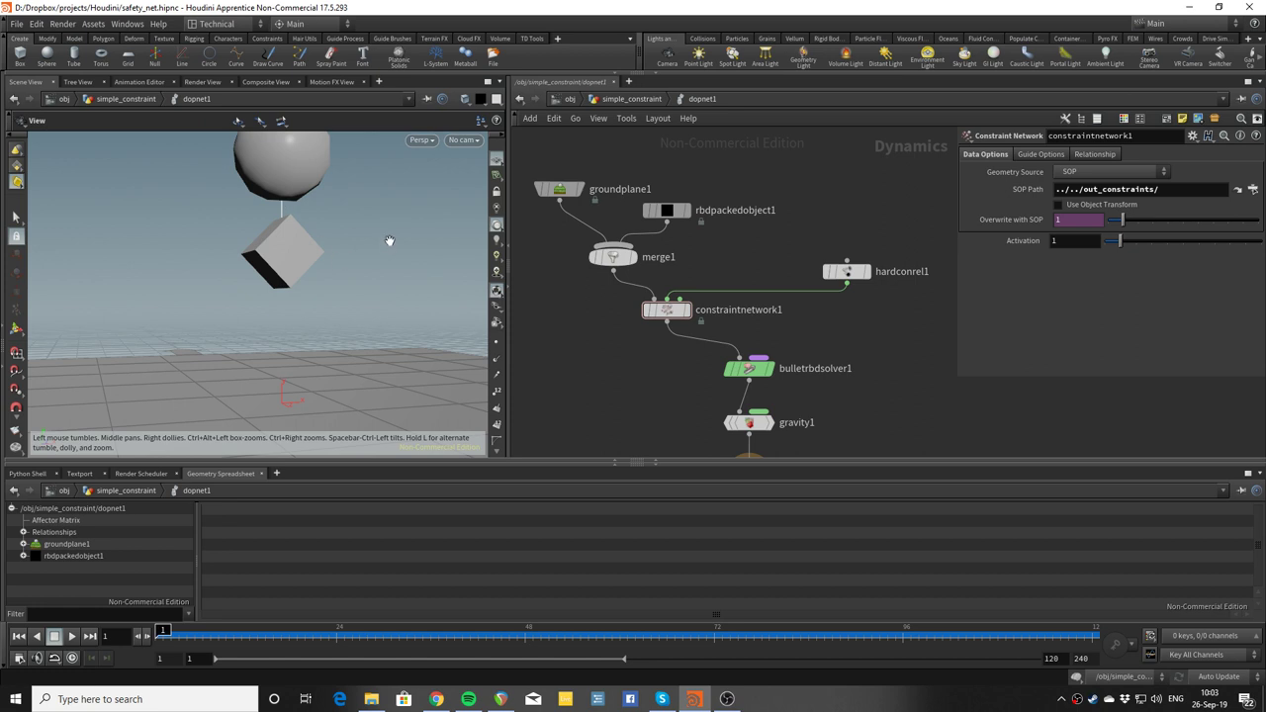
Go to the object level, open the safety_net geometry and enter its dopnet1 network.
{"action": "left_click", "coordinate": [570, 99]}
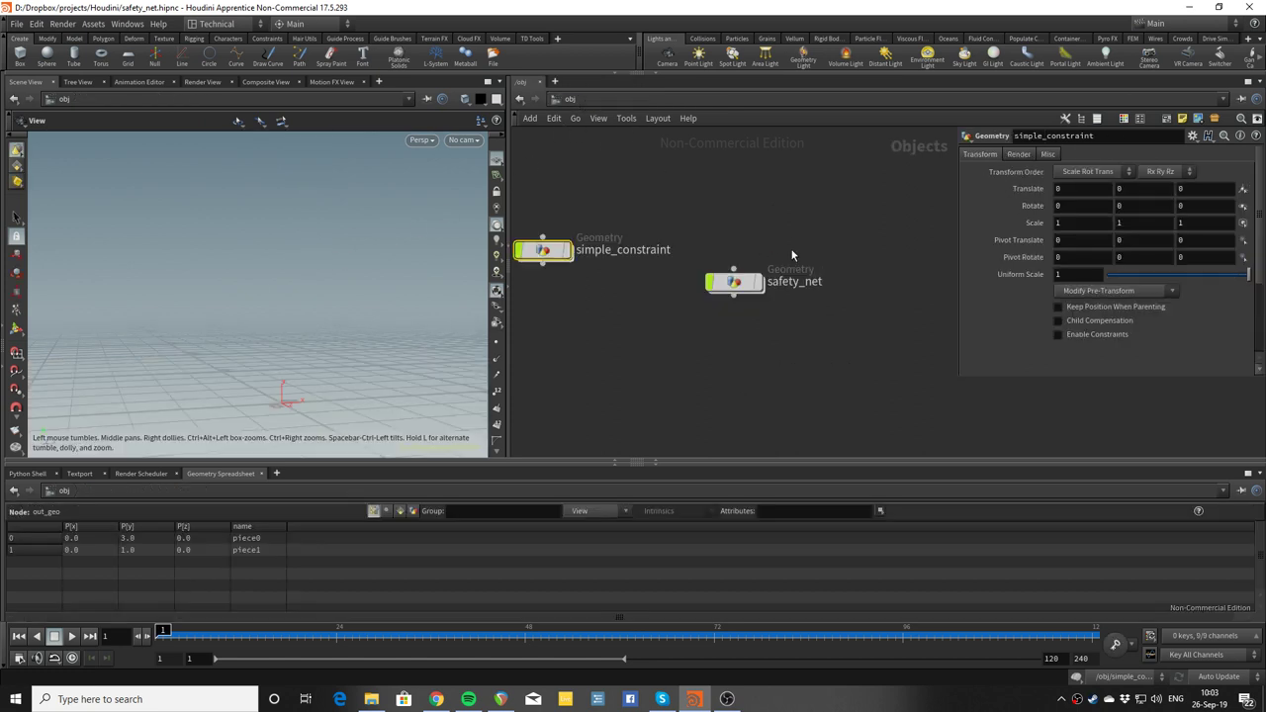
{"action": "double_click", "coordinate": [730, 280]}
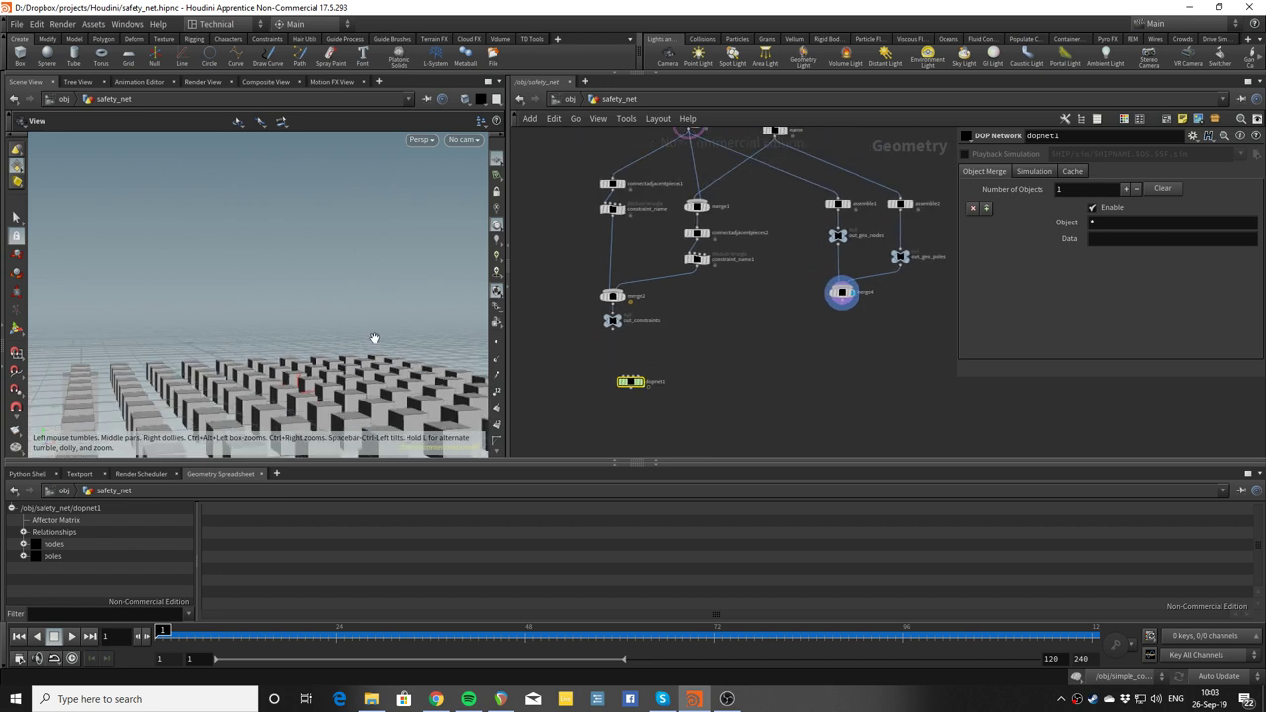
{"action": "left_click_drag", "start_coordinate": [345, 327], "coordinate": [364, 301]}
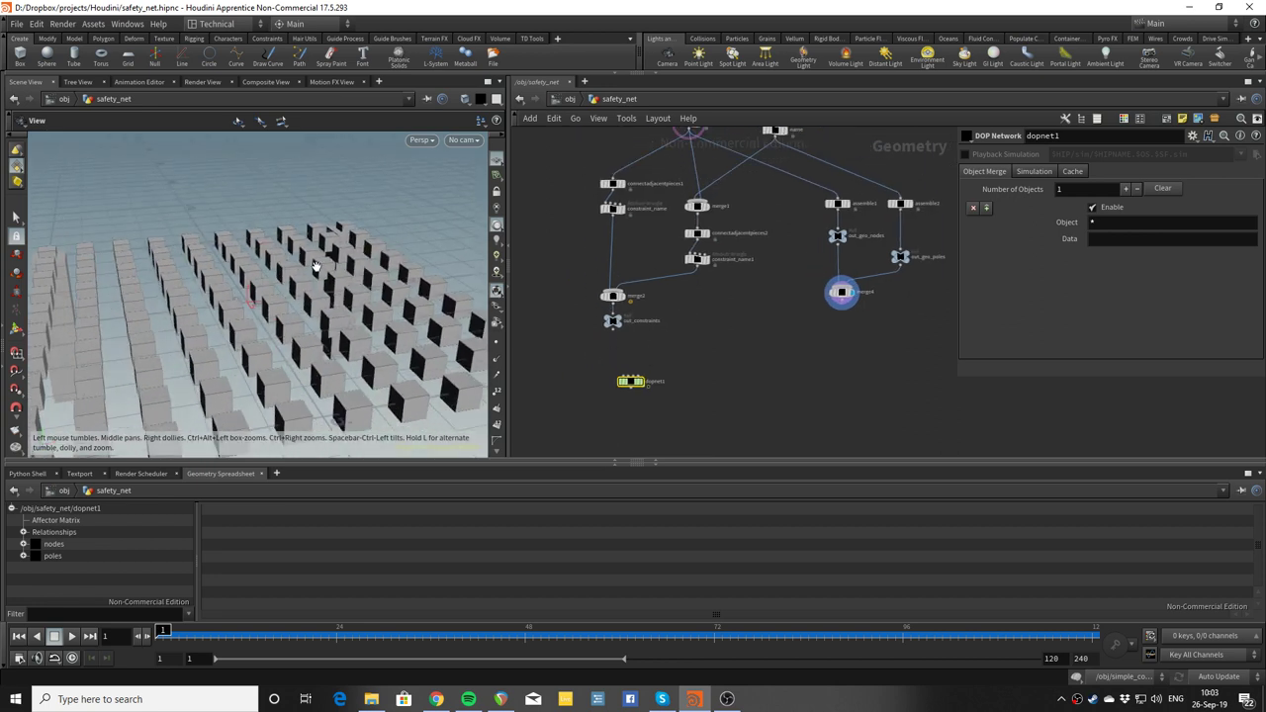
{"action": "double_click", "coordinate": [631, 383]}
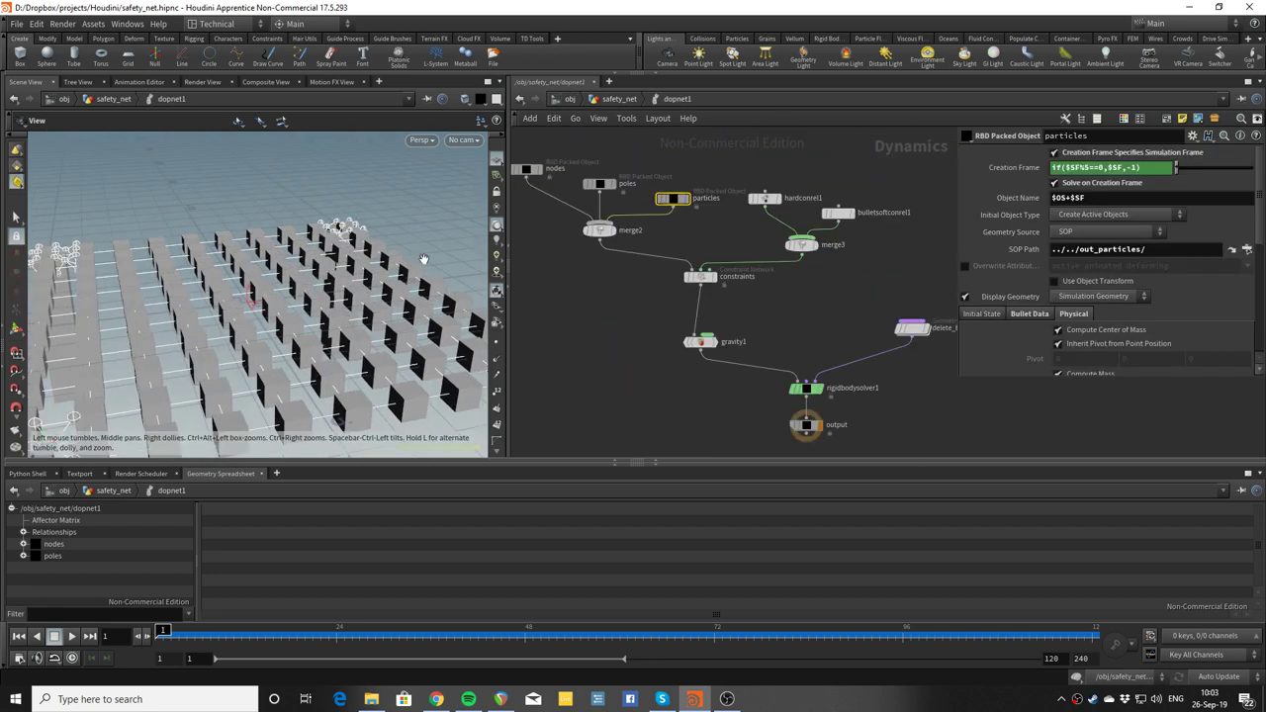
Play the safety net simulation and examine from several angles how the falling cubes interact with the net.
{"action": "scroll", "coordinate": [348, 287], "scroll_direction": "down", "scroll_amount": 5}
{"action": "left_click_drag", "start_coordinate": [213, 247], "coordinate": [343, 297]}
{"action": "key", "text": "Up"}
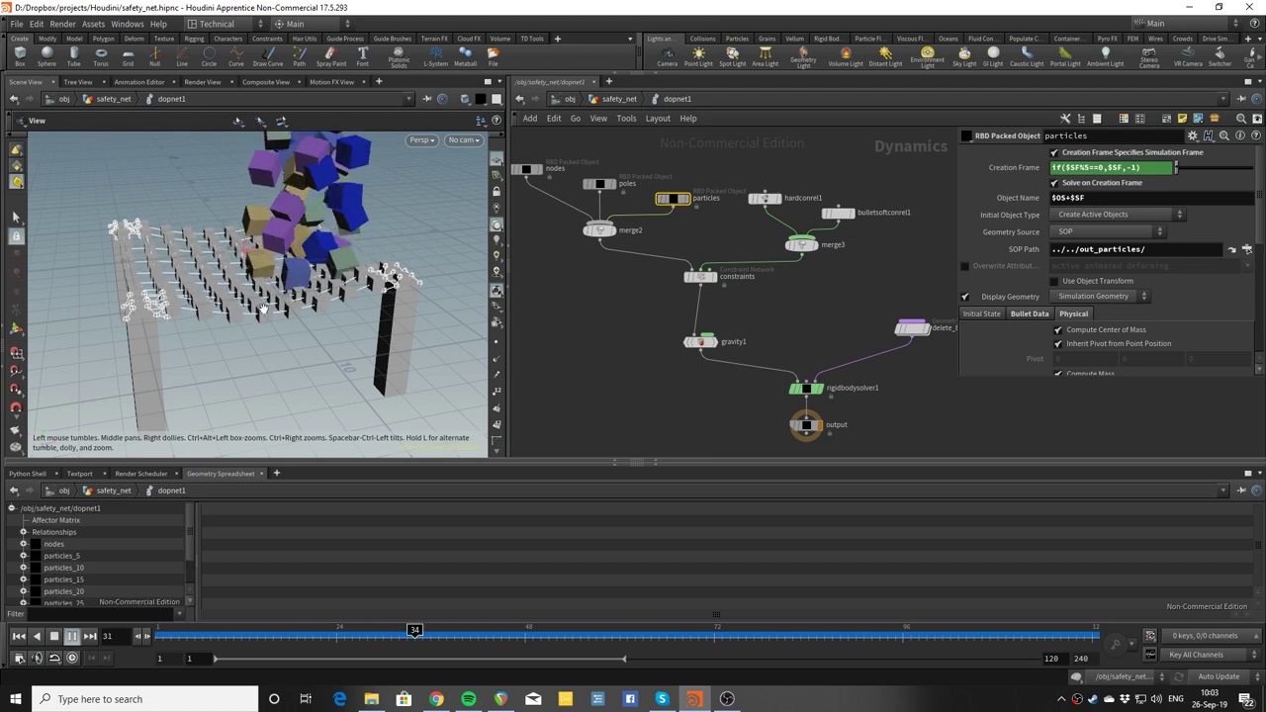
{"action": "left_click_drag", "start_coordinate": [241, 289], "coordinate": [265, 305]}
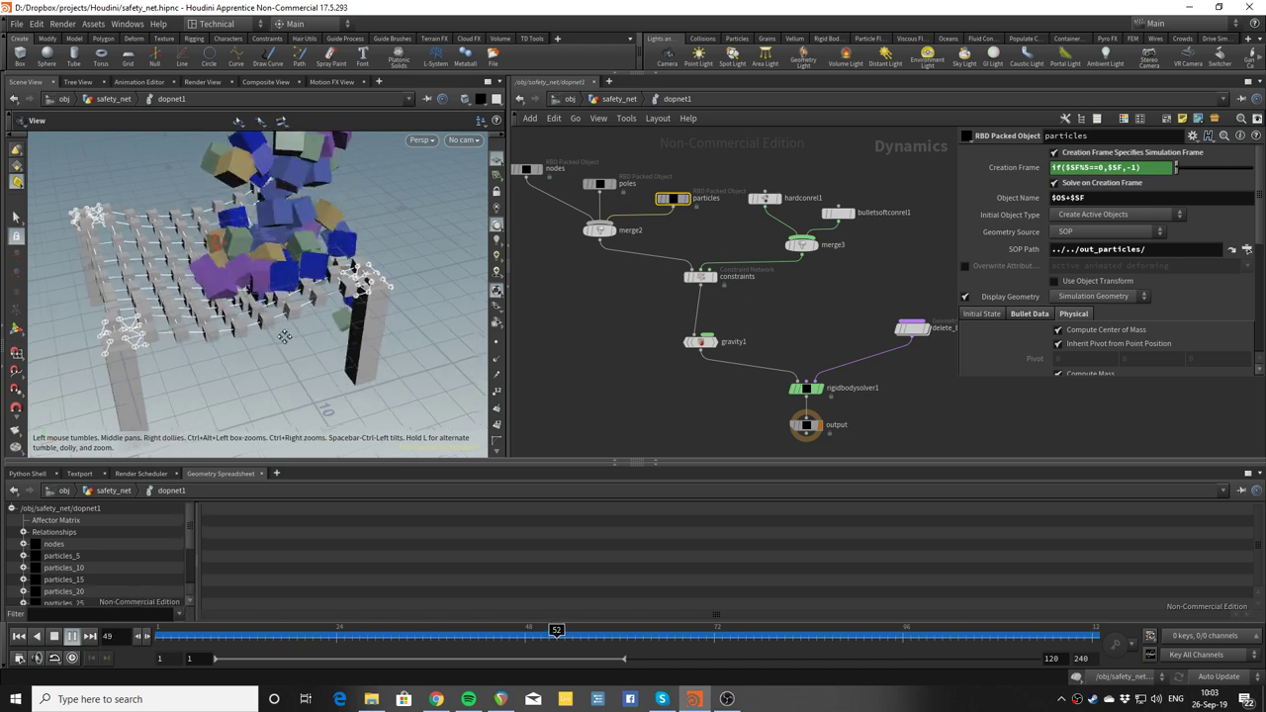
{"action": "left_click_drag", "start_coordinate": [264, 334], "coordinate": [212, 349]}
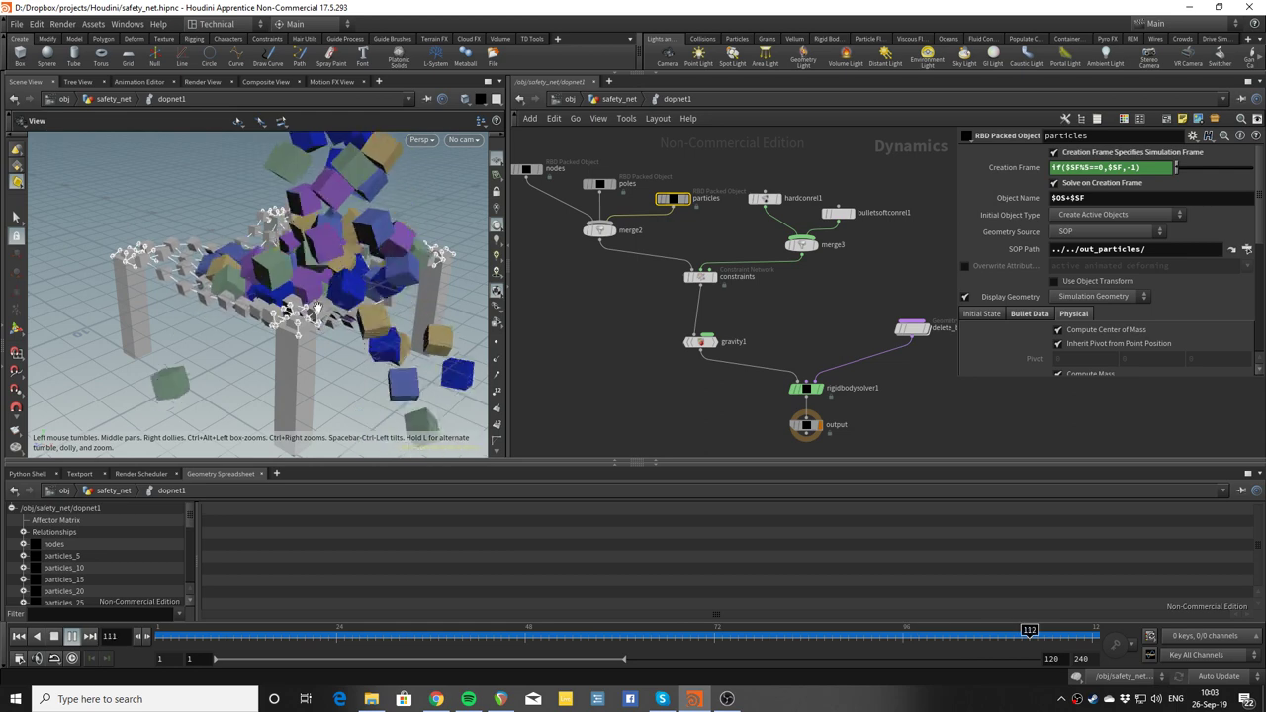
{"action": "middle_click_drag", "start_coordinate": [314, 304], "coordinate": [354, 328]}
{"action": "left_click_drag", "start_coordinate": [354, 328], "coordinate": [301, 314]}
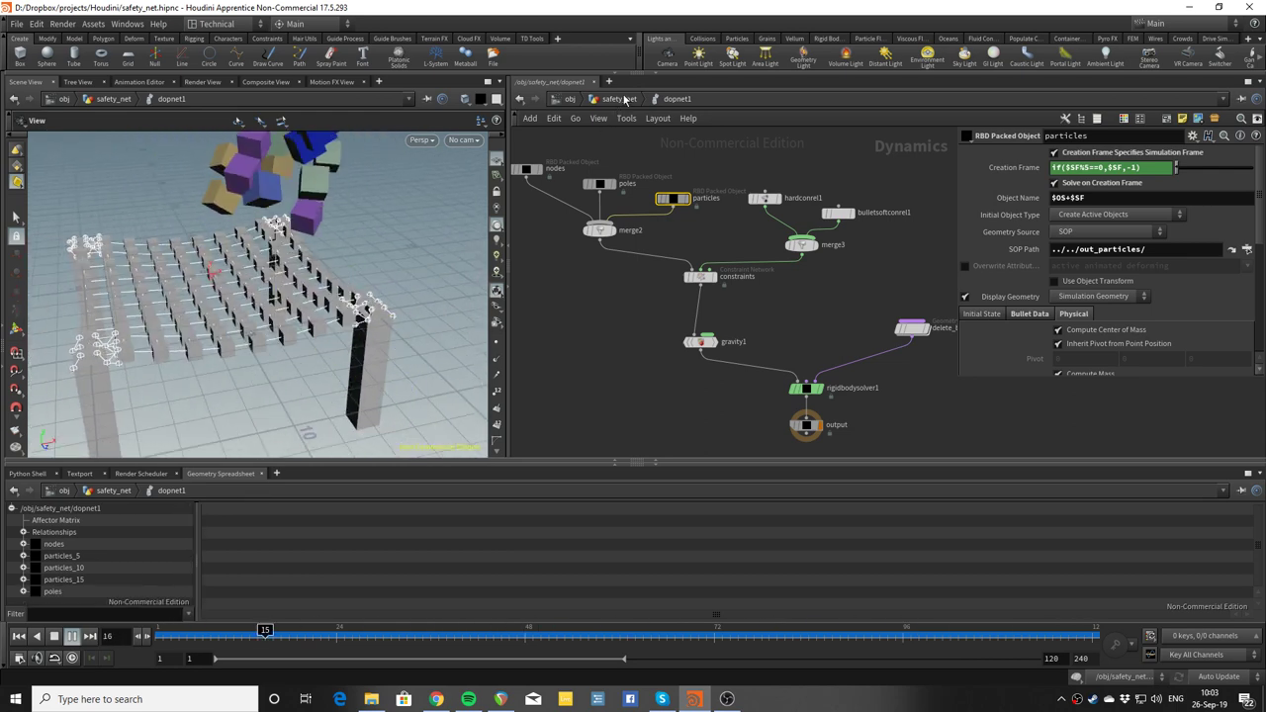
Return to the safety_net geometry level, display and select the net grid node, and dismiss the console warnings.
{"action": "key", "text": "u"}
{"action": "middle_click_drag", "start_coordinate": [756, 230], "coordinate": [766, 319]}
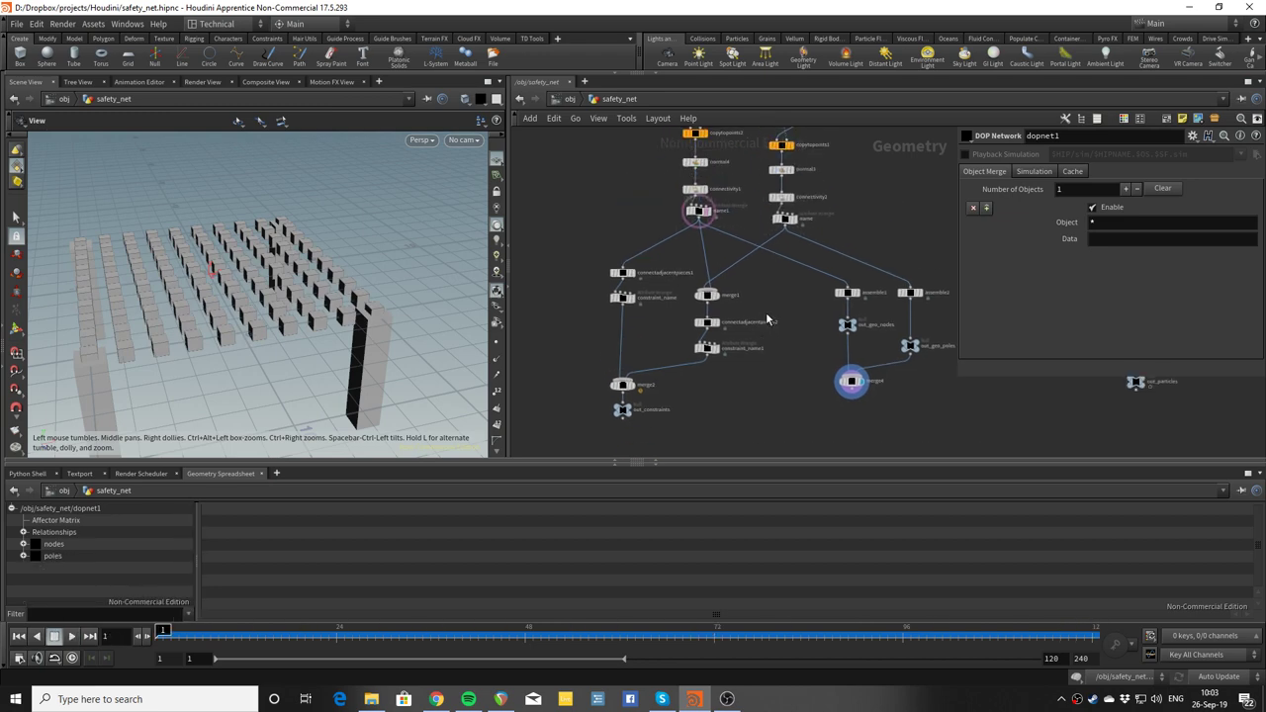
{"action": "scroll", "coordinate": [767, 315], "scroll_direction": "up", "scroll_amount": 2}
{"action": "middle_click_drag", "start_coordinate": [760, 148], "coordinate": [782, 365]}
{"action": "scroll", "coordinate": [758, 306], "scroll_direction": "down", "scroll_amount": 2}
{"action": "middle_click_drag", "start_coordinate": [757, 306], "coordinate": [734, 331]}
{"action": "scroll", "coordinate": [734, 331], "scroll_direction": "up", "scroll_amount": 1}
{"action": "middle_click_drag", "start_coordinate": [726, 282], "coordinate": [700, 256]}
{"action": "scroll", "coordinate": [709, 196], "scroll_direction": "up", "scroll_amount": 2}
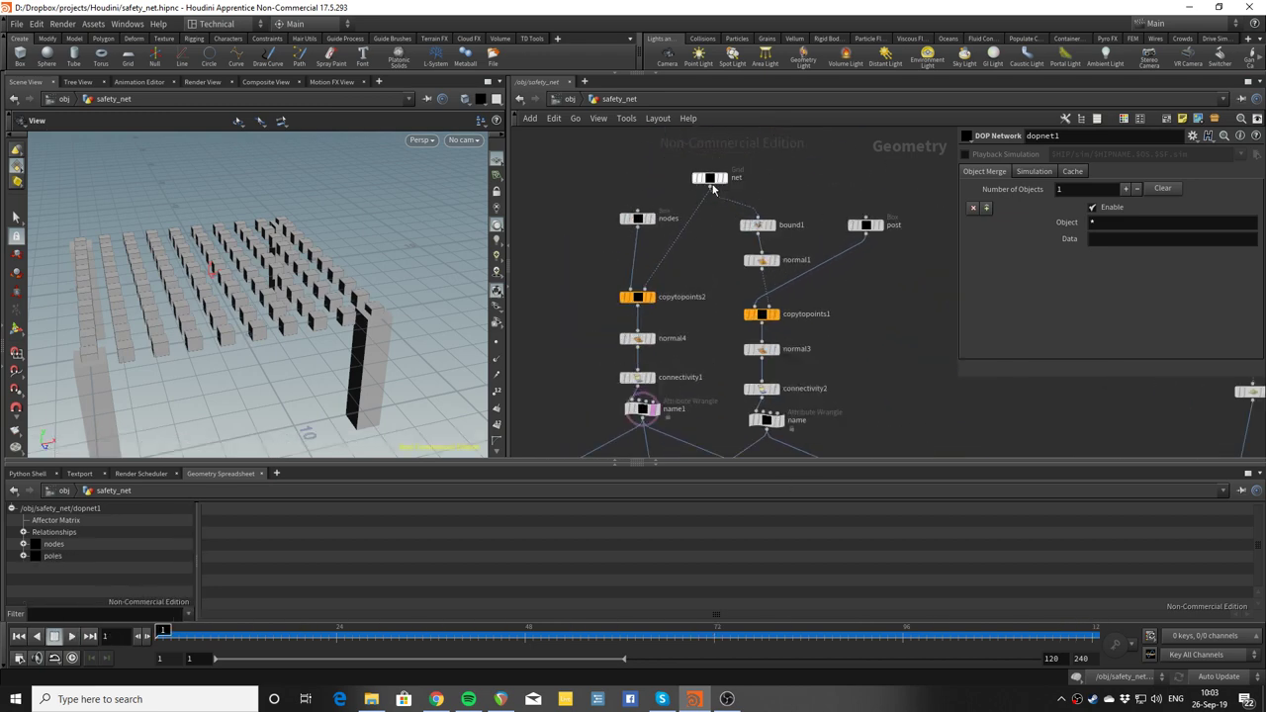
{"action": "left_click", "coordinate": [709, 180]}
{"action": "left_click", "coordinate": [723, 178]}
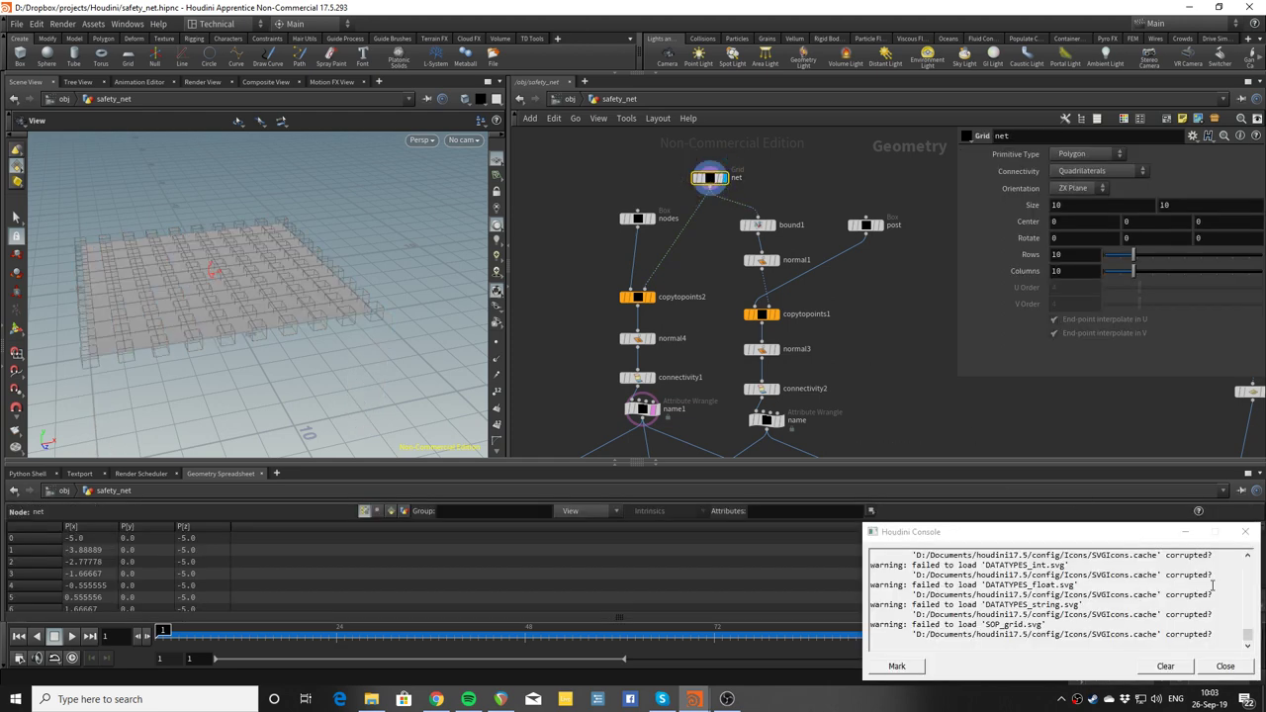
{"action": "left_click", "coordinate": [1224, 666]}
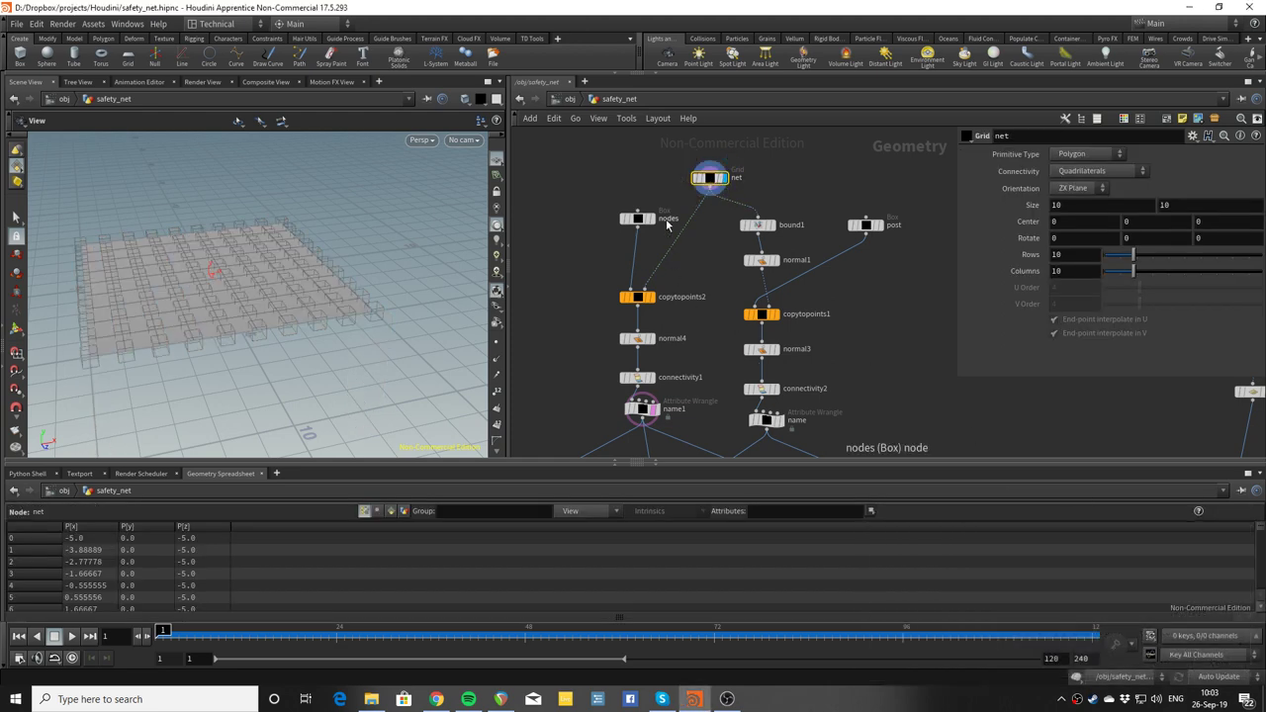
Display copytopoints2 and copytopoints1 in turn to examine the boxes copied onto the net points and the posts at its corners.
{"action": "mouse_move", "coordinate": [657, 226]}
{"action": "left_click", "coordinate": [650, 297]}
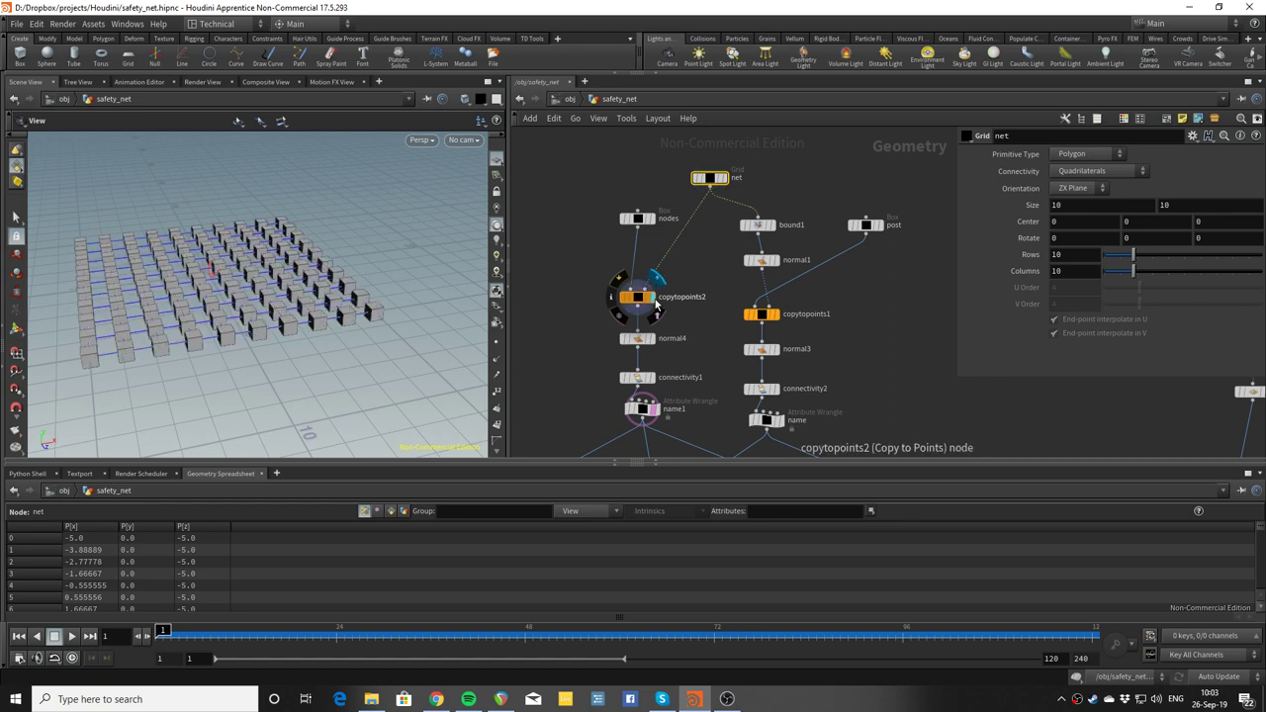
{"action": "left_click", "coordinate": [770, 316]}
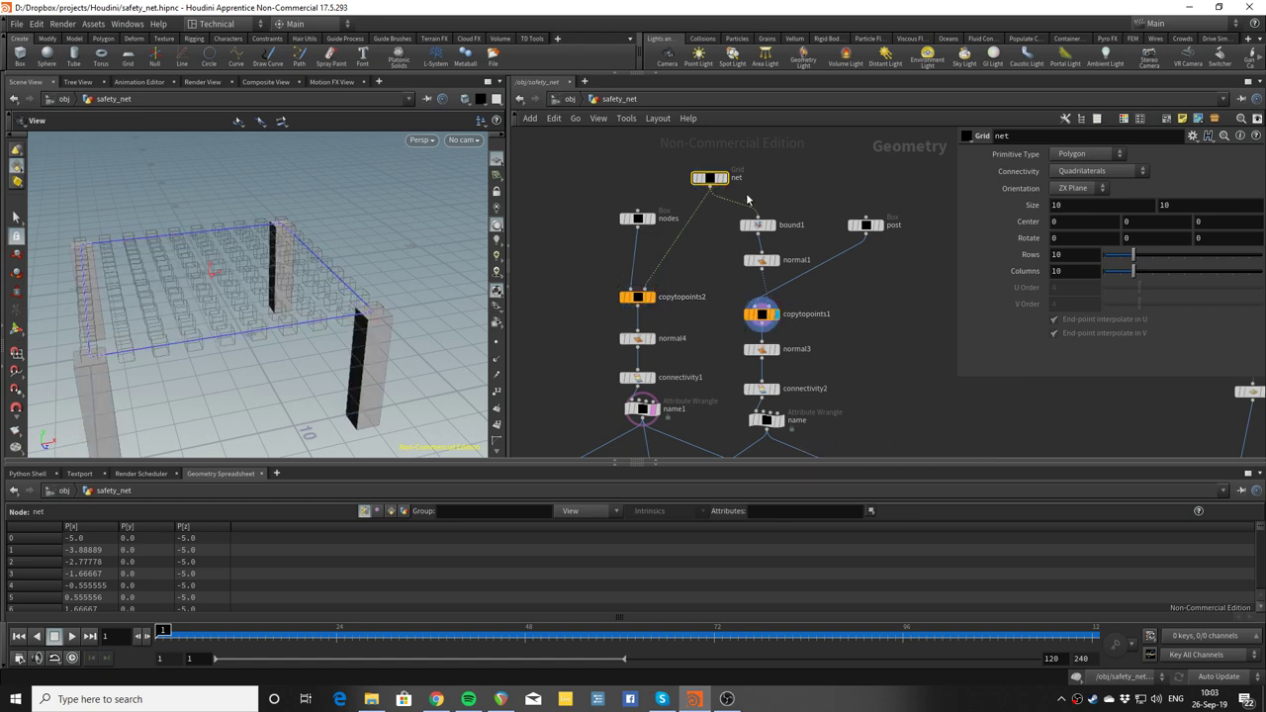
{"action": "middle_click_drag", "start_coordinate": [820, 278], "coordinate": [810, 250]}
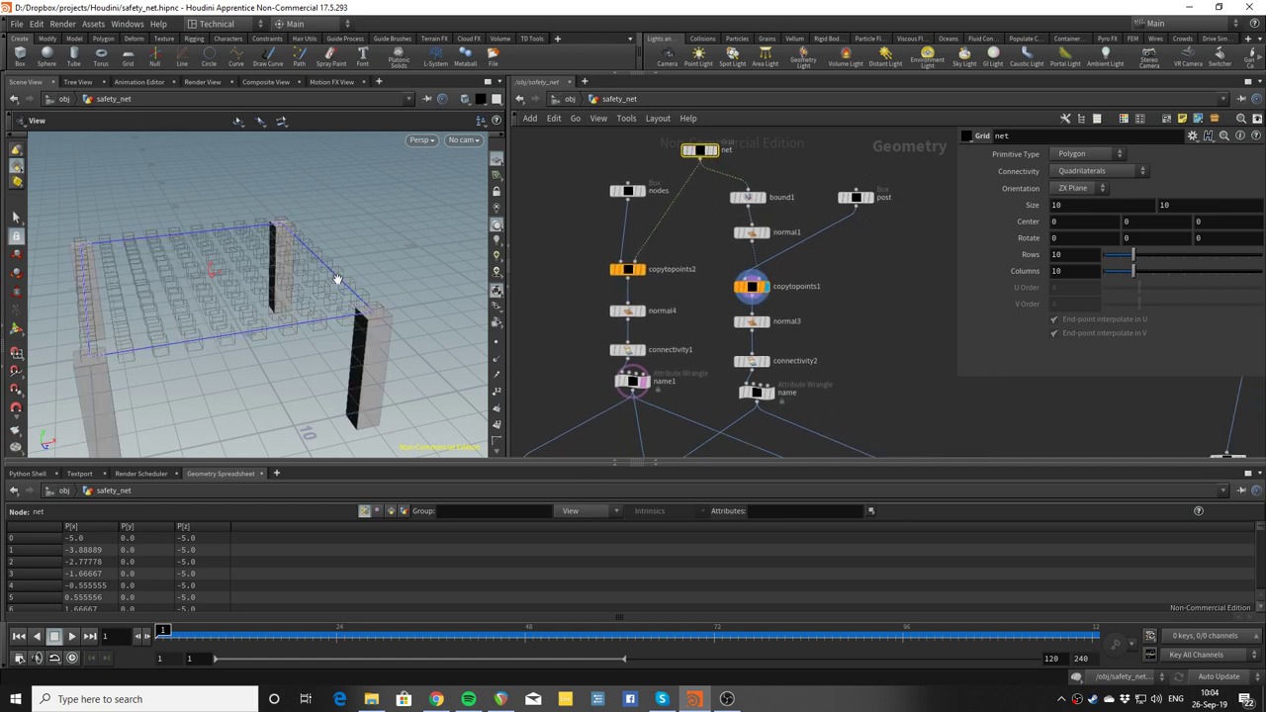
{"action": "left_click_drag", "start_coordinate": [381, 342], "coordinate": [357, 197]}
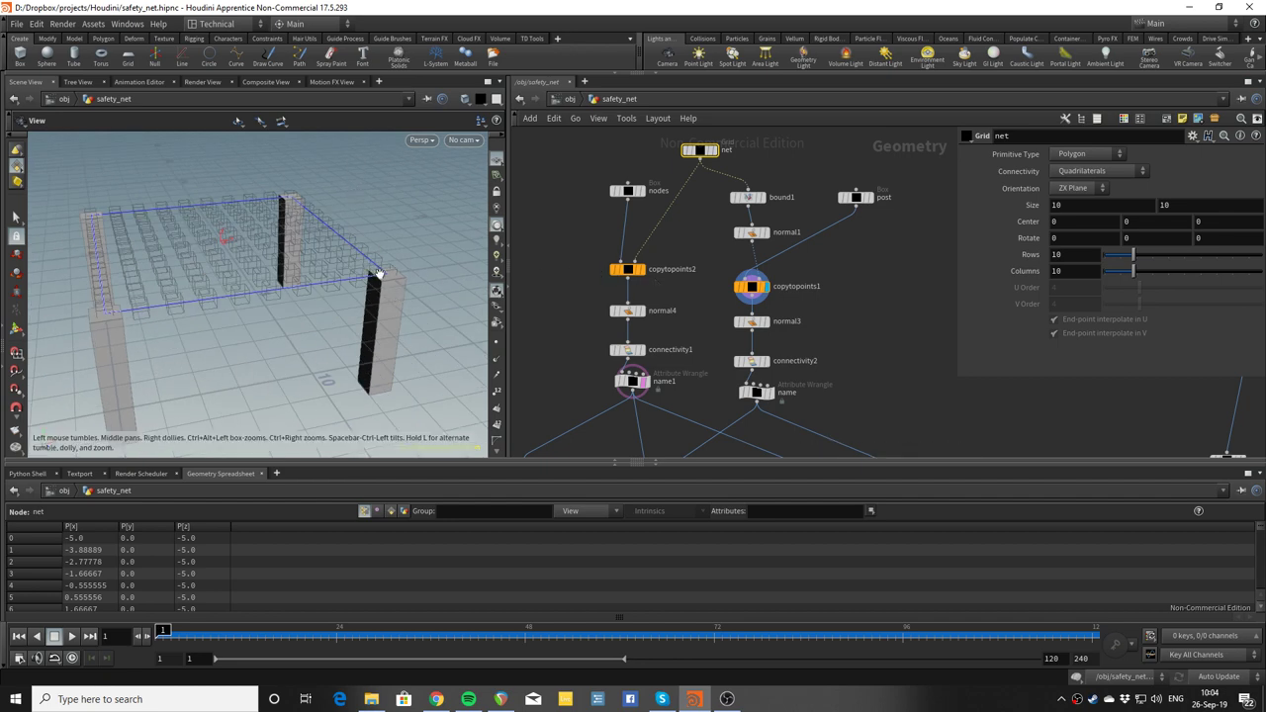
Display and select connectivity1, and inspect its primitive iname attribute in the Geometry Spreadsheet.
{"action": "middle_click_drag", "start_coordinate": [711, 324], "coordinate": [703, 263]}
{"action": "scroll", "coordinate": [690, 317], "scroll_direction": "up", "scroll_amount": 3}
{"action": "left_click", "coordinate": [609, 275]}
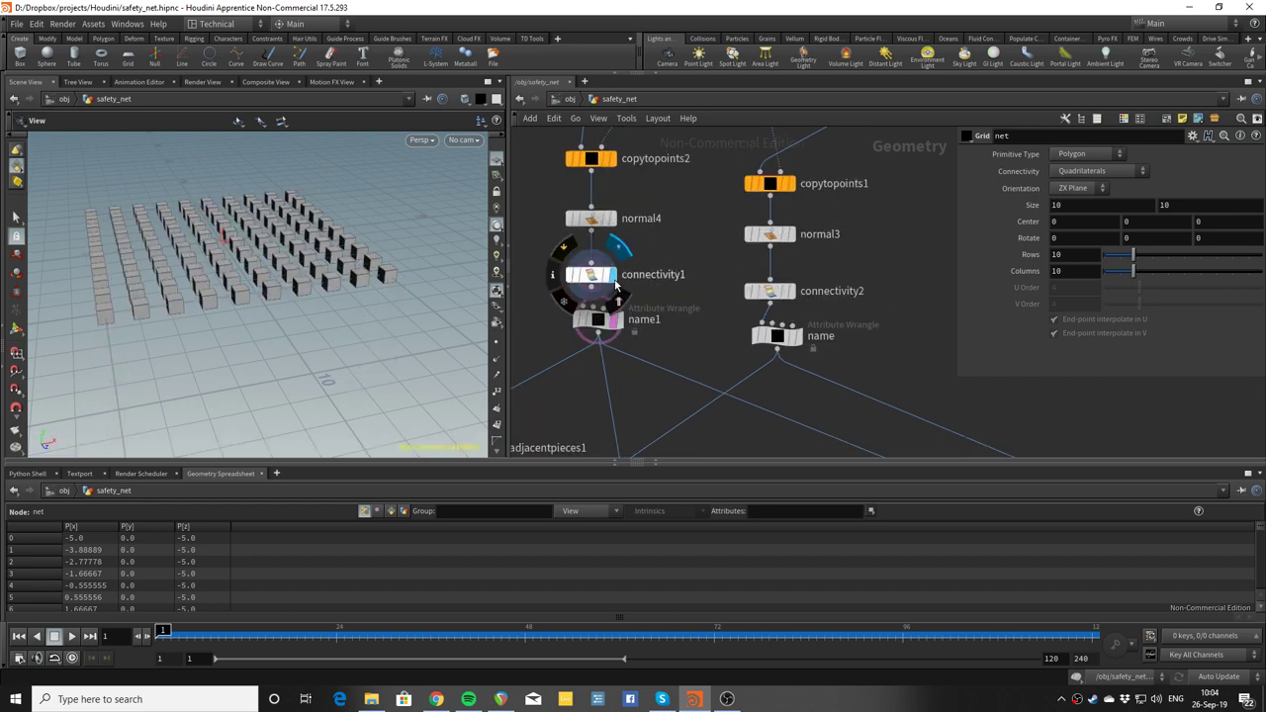
{"action": "left_click", "coordinate": [598, 282]}
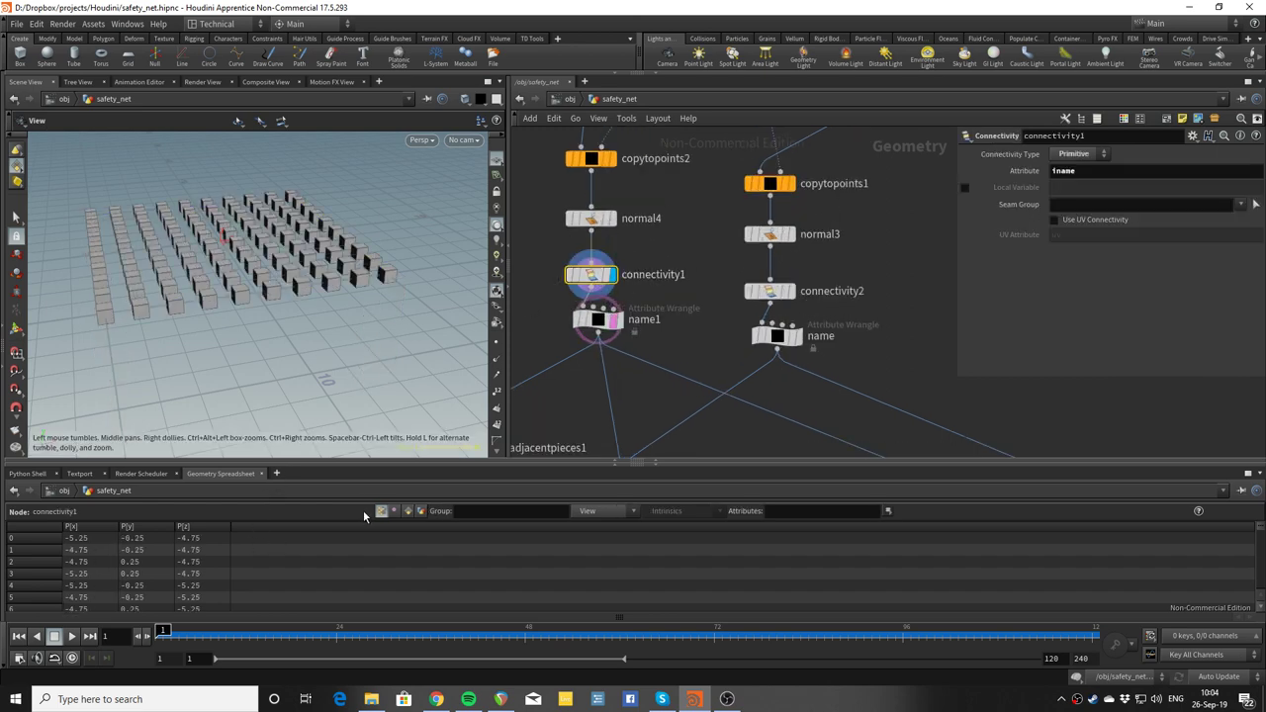
{"action": "left_click", "coordinate": [406, 510]}
{"action": "scroll", "coordinate": [107, 558], "scroll_direction": "down", "scroll_amount": 5}
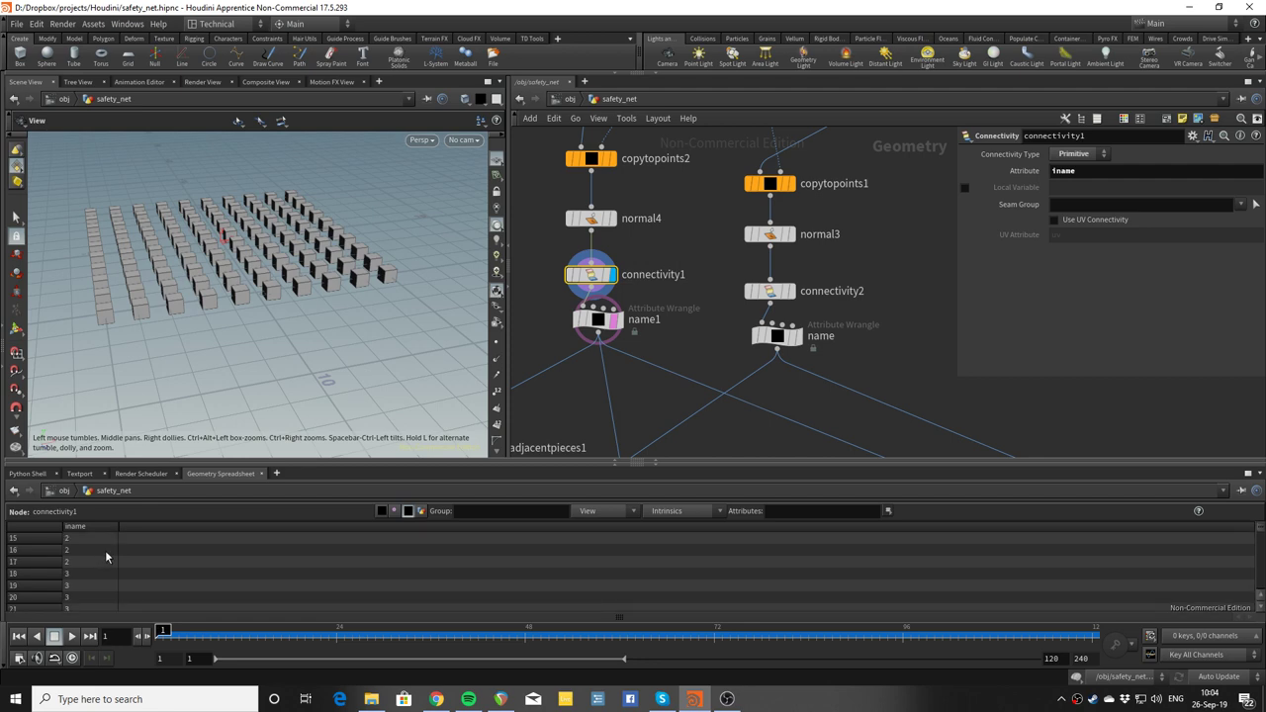
Select the name1 and name wrangles in turn to review their VEXpressions and the resulting name attributes.
{"action": "left_click", "coordinate": [597, 318]}
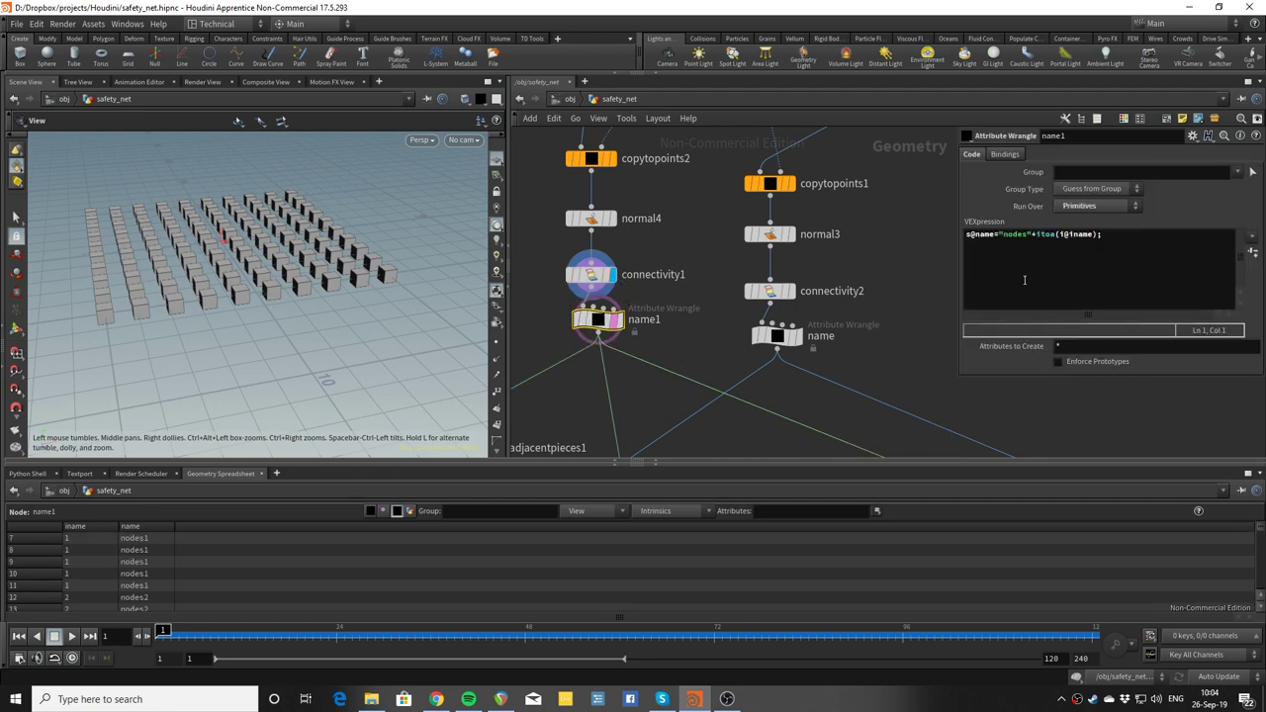
{"action": "middle_click_drag", "start_coordinate": [872, 335], "coordinate": [825, 306]}
{"action": "left_click", "coordinate": [764, 278]}
{"action": "scroll", "coordinate": [790, 357], "scroll_direction": "down", "scroll_amount": 5}
{"action": "scroll", "coordinate": [824, 306], "scroll_direction": "up", "scroll_amount": 4}
{"action": "scroll", "coordinate": [825, 320], "scroll_direction": "up", "scroll_amount": 5}
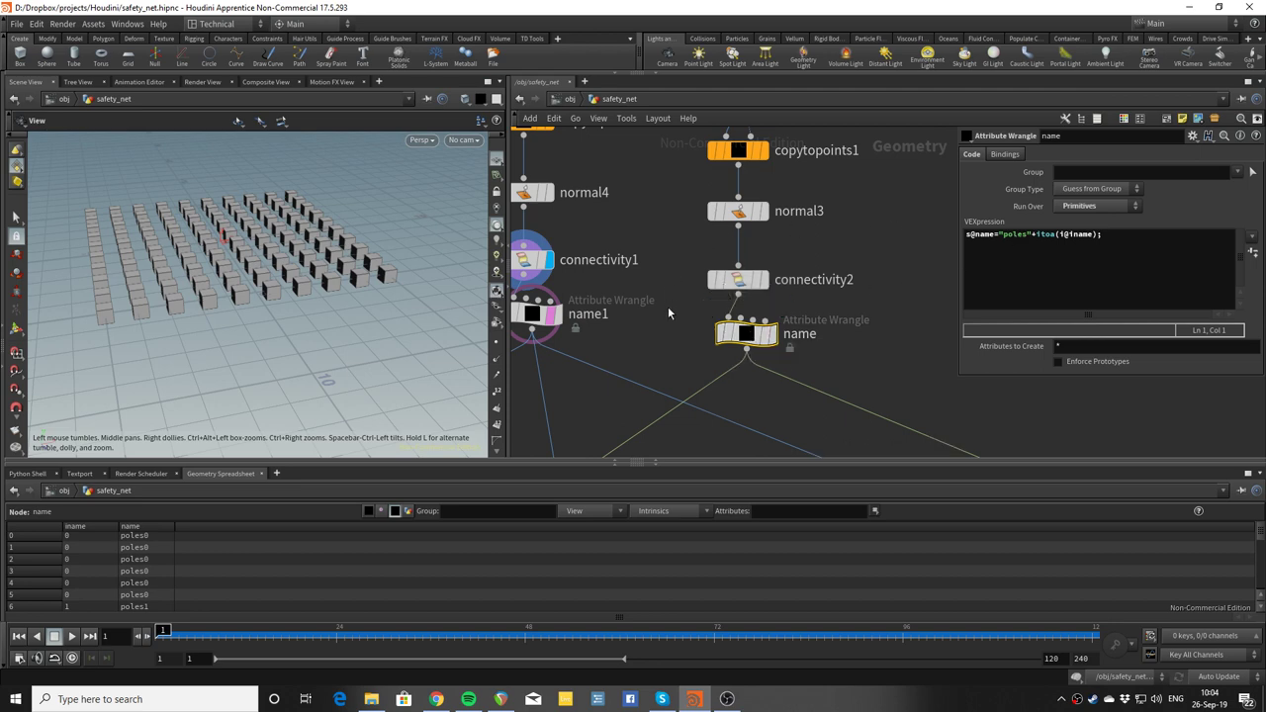
Place a temporary Assemble node to point out its Output Prefix, and delete the node again.
{"action": "scroll", "coordinate": [668, 313], "scroll_direction": "down", "scroll_amount": 2}
{"action": "key", "text": "Tab"}
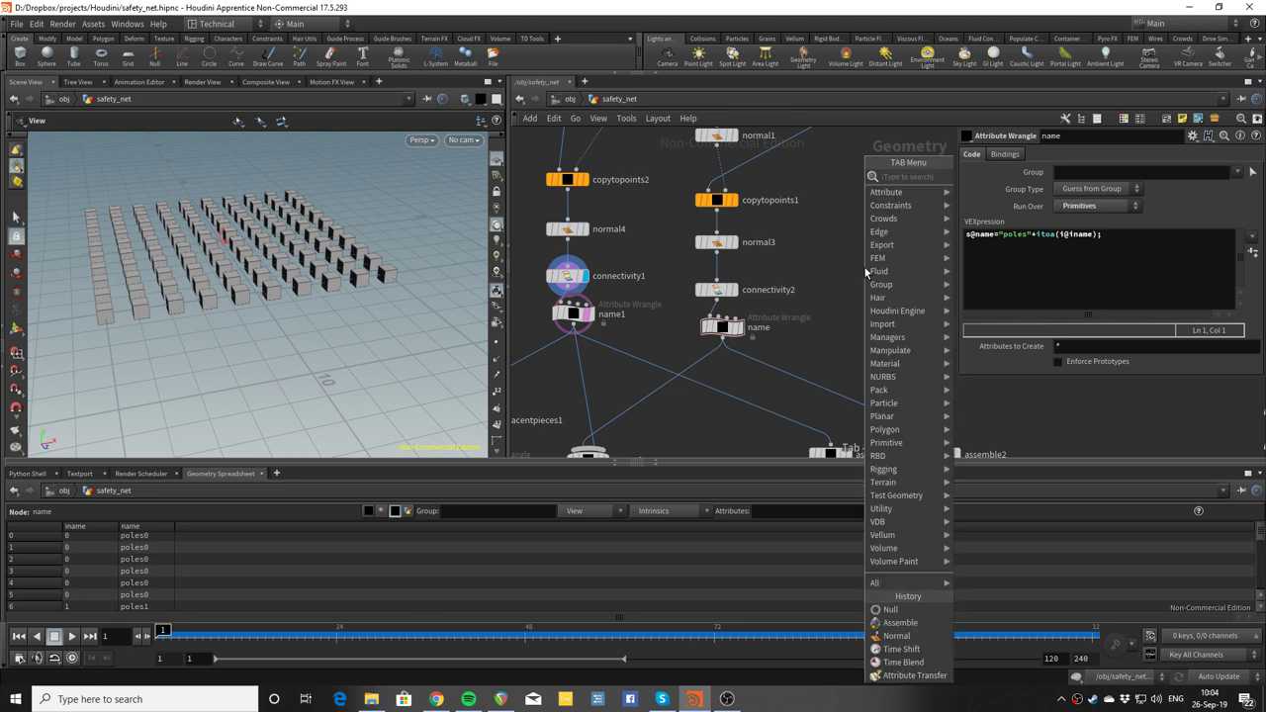
{"action": "type", "text": "ass"}
{"action": "key", "text": "Return"}
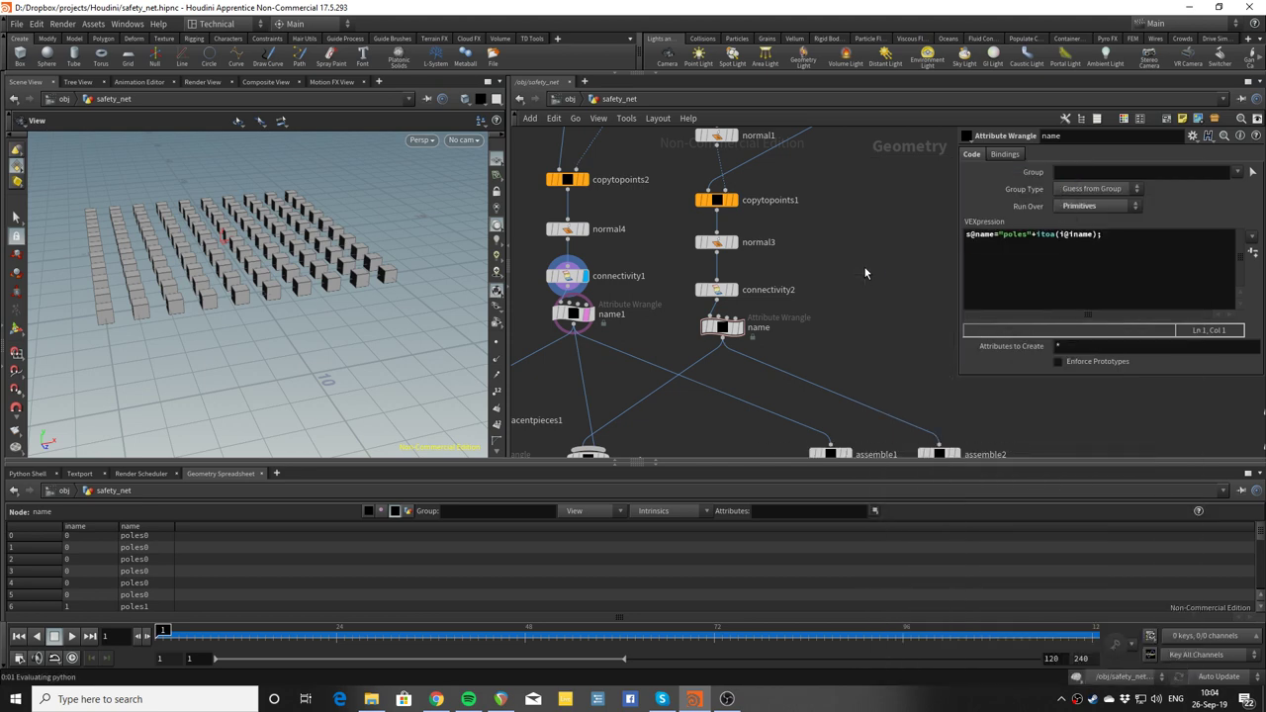
{"action": "left_click", "coordinate": [865, 269]}
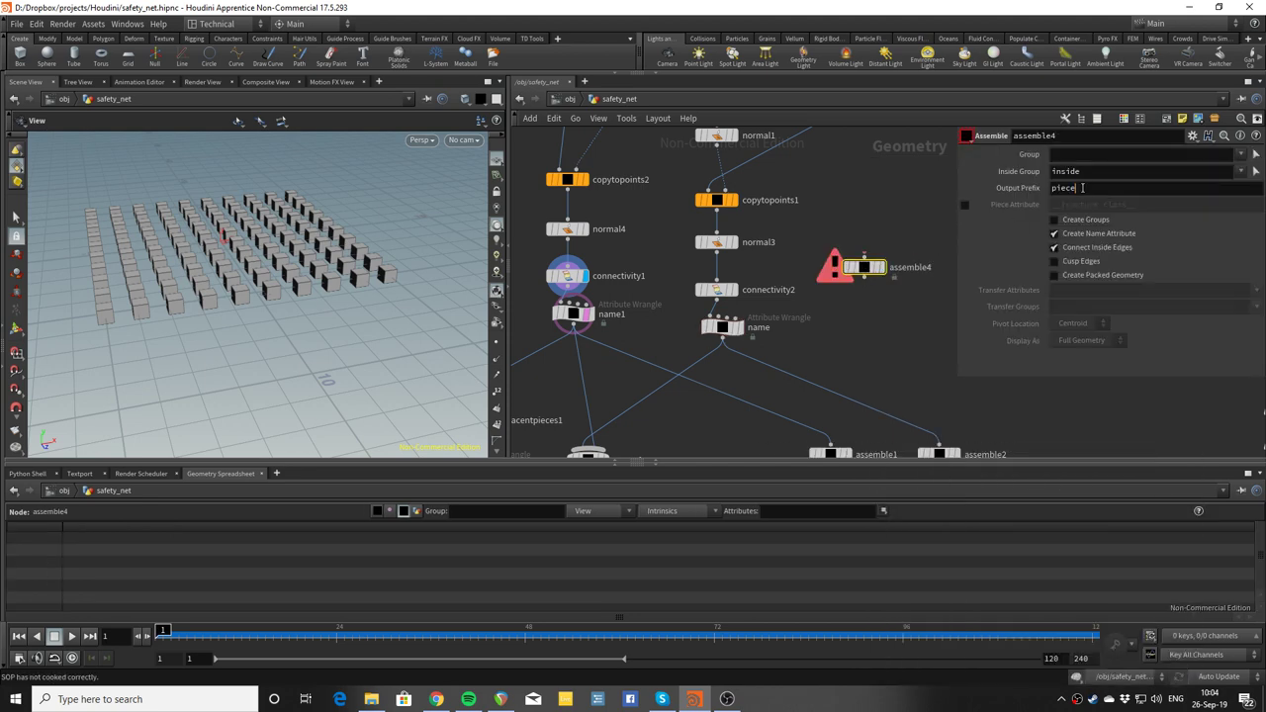
{"action": "left_click_drag", "start_coordinate": [1055, 188], "coordinate": [1030, 191]}
{"action": "left_click", "coordinate": [880, 229]}
{"action": "left_click", "coordinate": [862, 273]}
{"action": "key", "text": "Delete"}
Display connectadjacentpieces1 to view the connections between the net's boxes, and trace it back to name1.
{"action": "middle_click_drag", "start_coordinate": [724, 383], "coordinate": [788, 247]}
{"action": "scroll", "coordinate": [769, 322], "scroll_direction": "down", "scroll_amount": 1}
{"action": "middle_click_drag", "start_coordinate": [769, 322], "coordinate": [813, 270]}
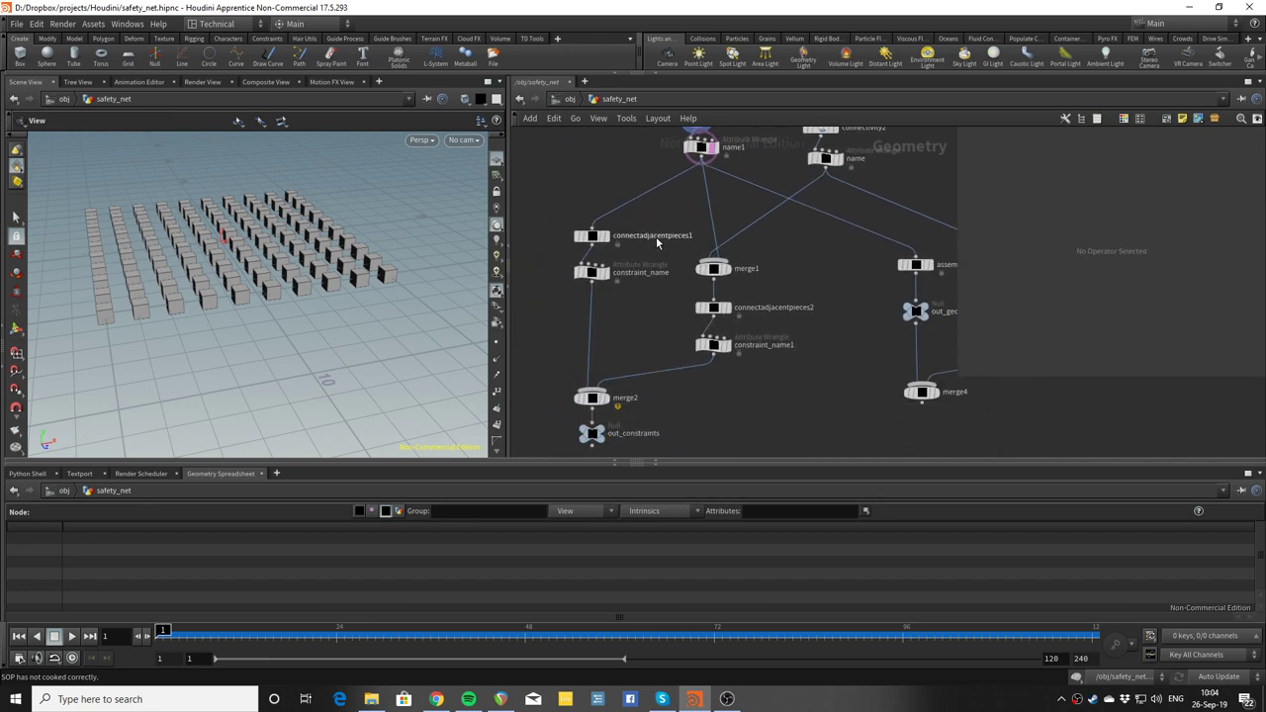
{"action": "left_click", "coordinate": [606, 235]}
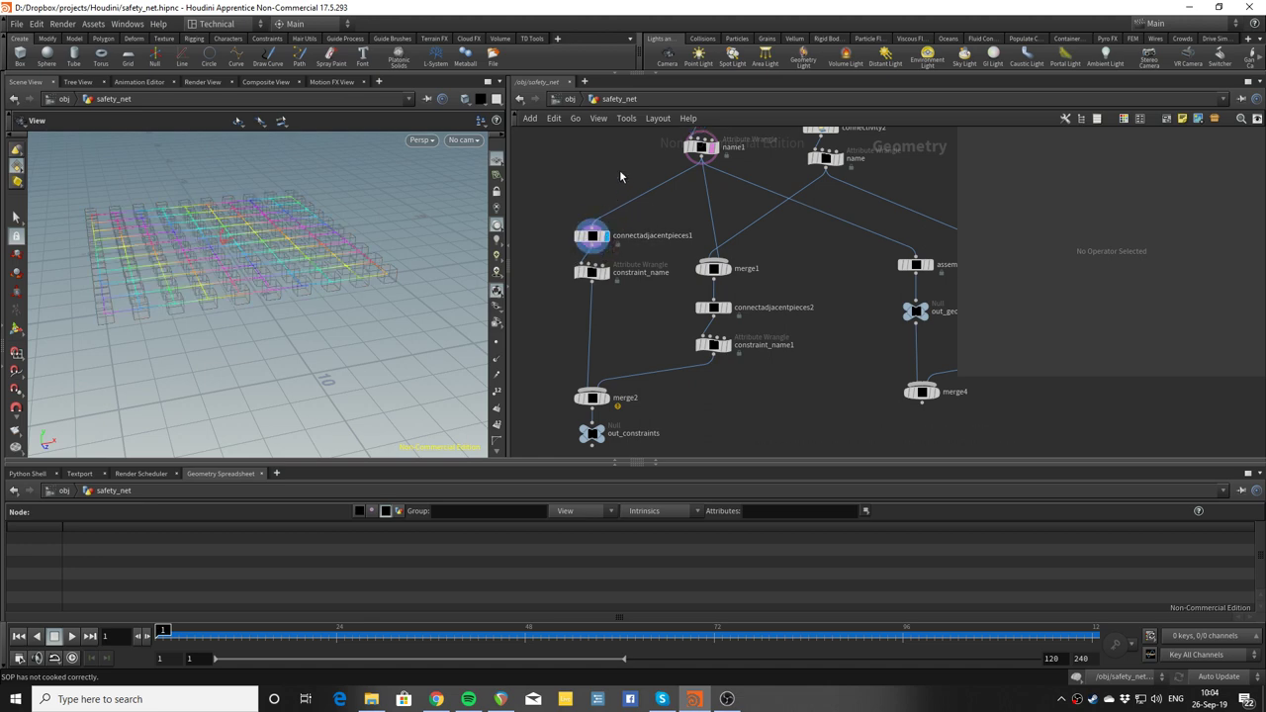
{"action": "middle_click_drag", "start_coordinate": [619, 161], "coordinate": [602, 261]}
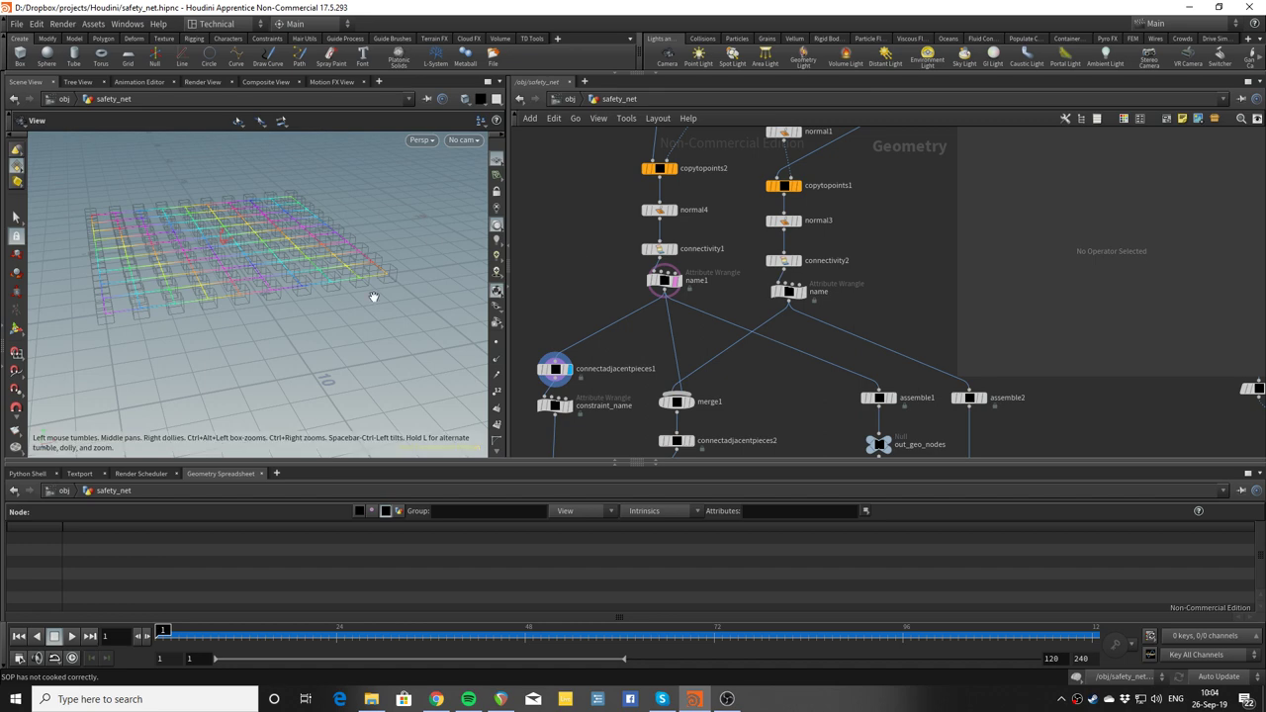
Turn off the name visualizer in the viewport display options, and select connectadjacentpieces1 to review its connection settings.
{"action": "key", "text": "d"}
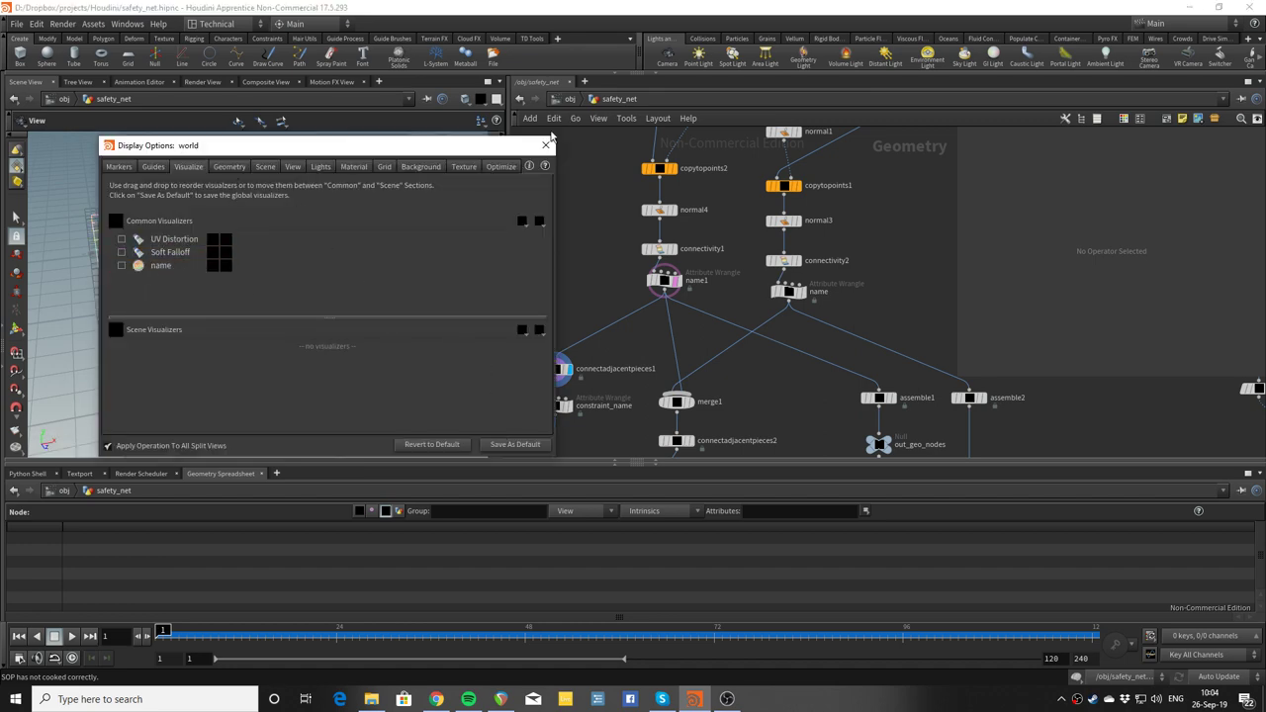
{"action": "left_click", "coordinate": [549, 142]}
{"action": "left_click_drag", "start_coordinate": [347, 271], "coordinate": [372, 296]}
{"action": "middle_click_drag", "start_coordinate": [642, 371], "coordinate": [666, 276]}
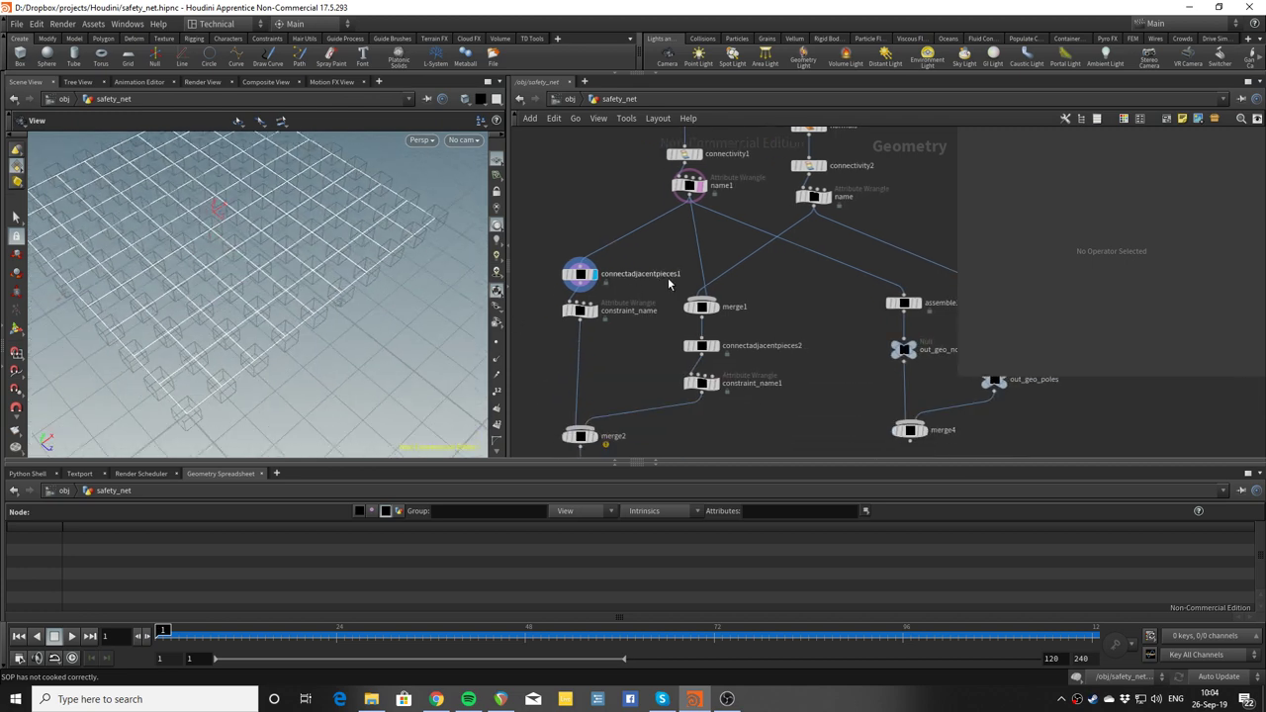
{"action": "left_click", "coordinate": [579, 275]}
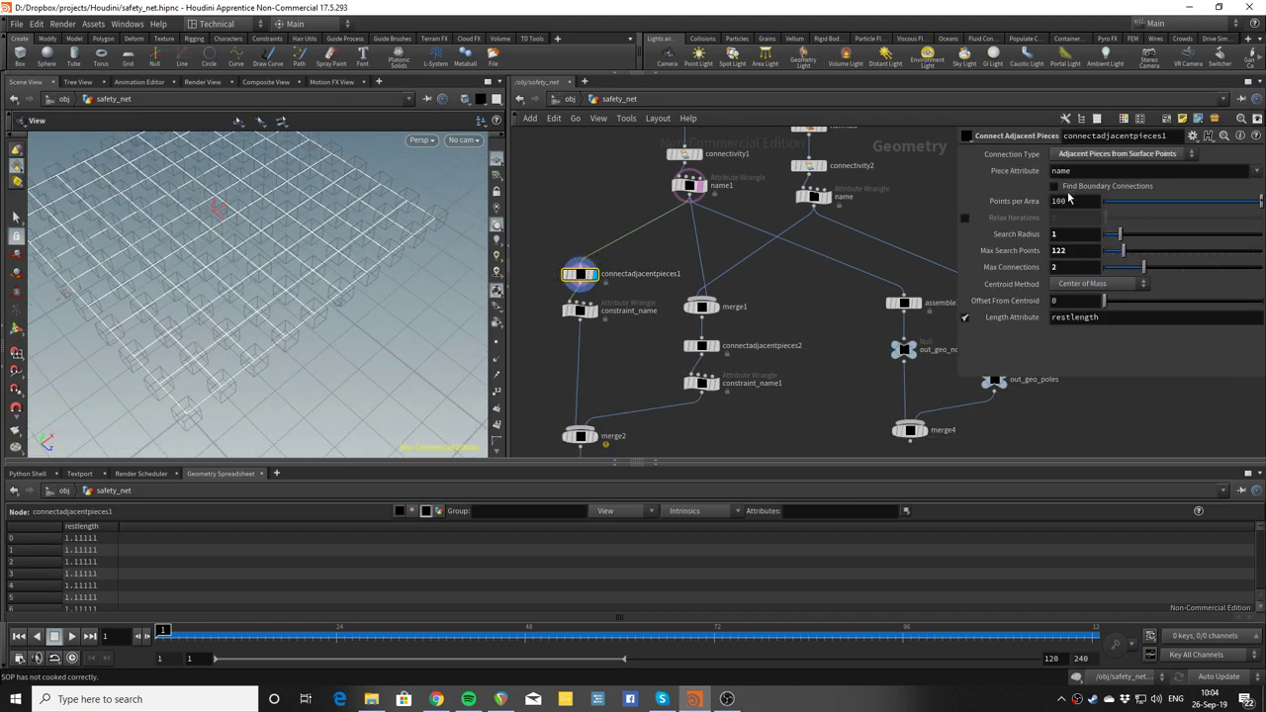
Select and display the constraint_name wrangle, highlighting its constraint_name and constraint_type code and the "all" value.
{"action": "middle_click_drag", "start_coordinate": [657, 347], "coordinate": [663, 260]}
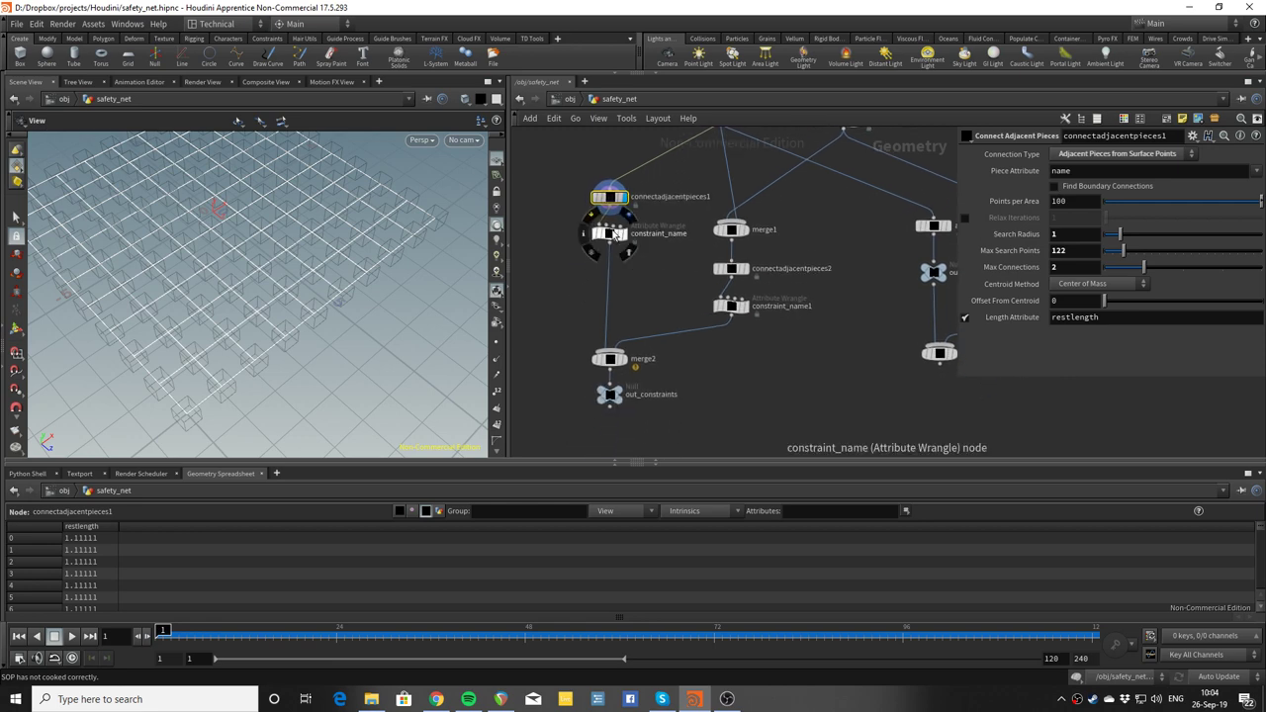
{"action": "left_click", "coordinate": [609, 233]}
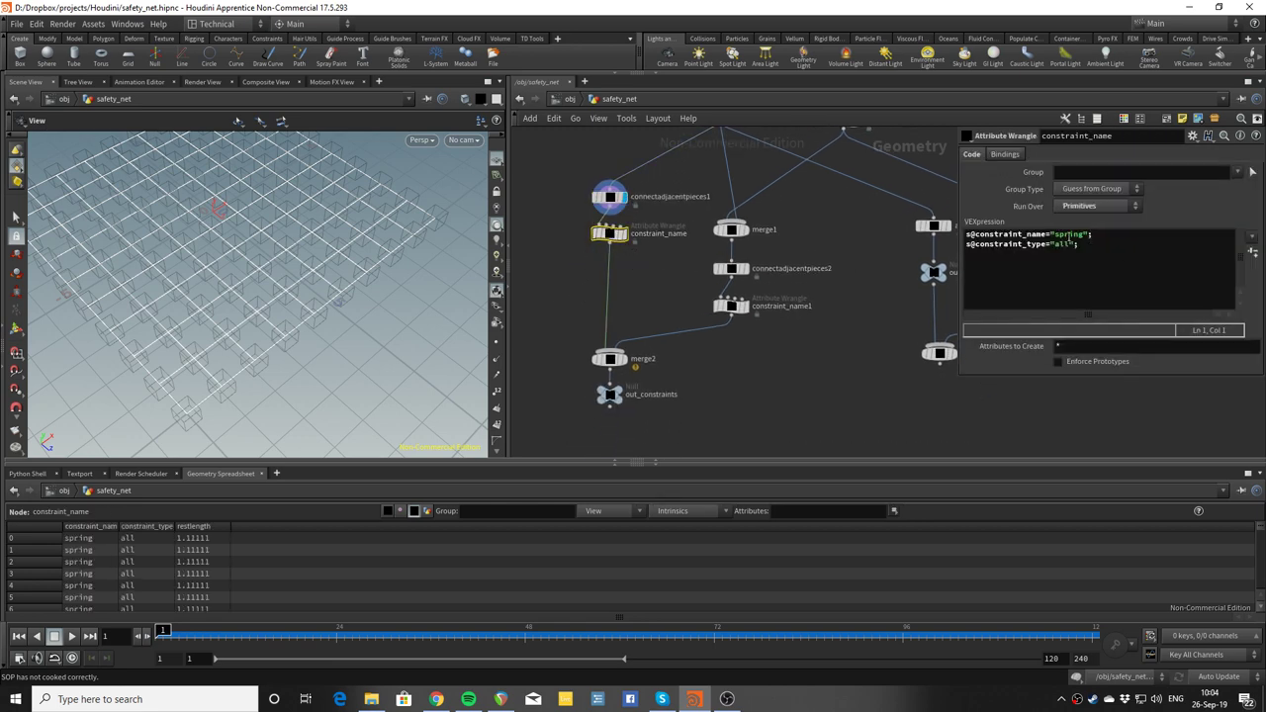
{"action": "mouse_move", "coordinate": [316, 326]}
{"action": "left_mouse_down"}
{"action": "mouse_move", "coordinate": [333, 313]}
{"action": "mouse_move", "coordinate": [328, 280]}
{"action": "mouse_move", "coordinate": [333, 314]}
{"action": "left_mouse_up"}
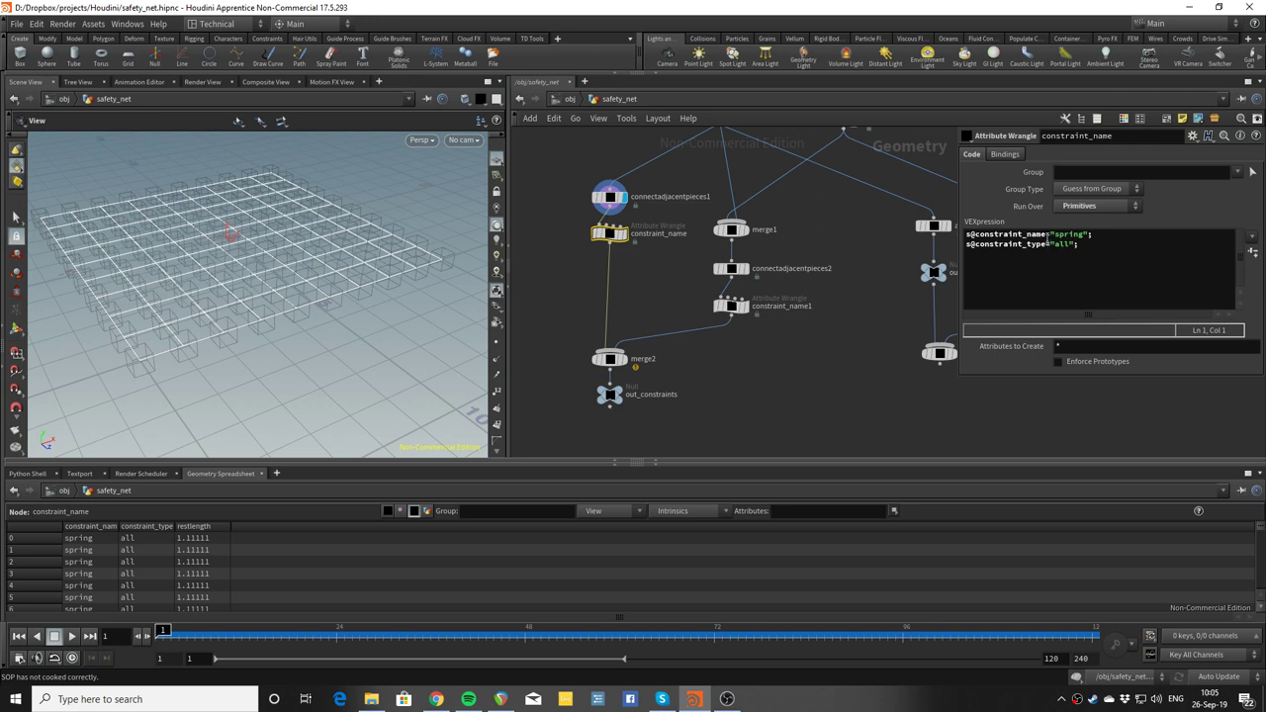
{"action": "left_click_drag", "start_coordinate": [1027, 234], "coordinate": [1075, 244]}
{"action": "left_click", "coordinate": [1074, 244]}
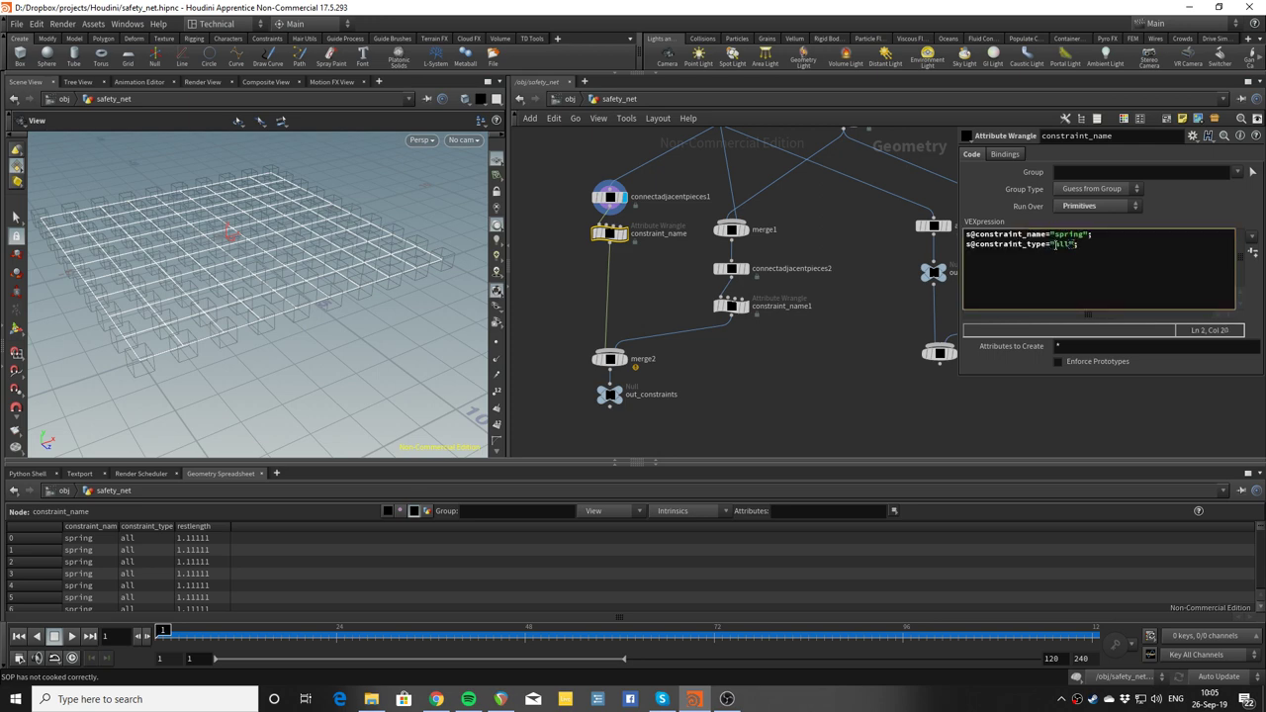
{"action": "double_click", "coordinate": [1056, 244]}
{"action": "middle_click_drag", "start_coordinate": [805, 222], "coordinate": [786, 284]}
{"action": "middle_click_drag", "start_coordinate": [630, 313], "coordinate": [647, 262]}
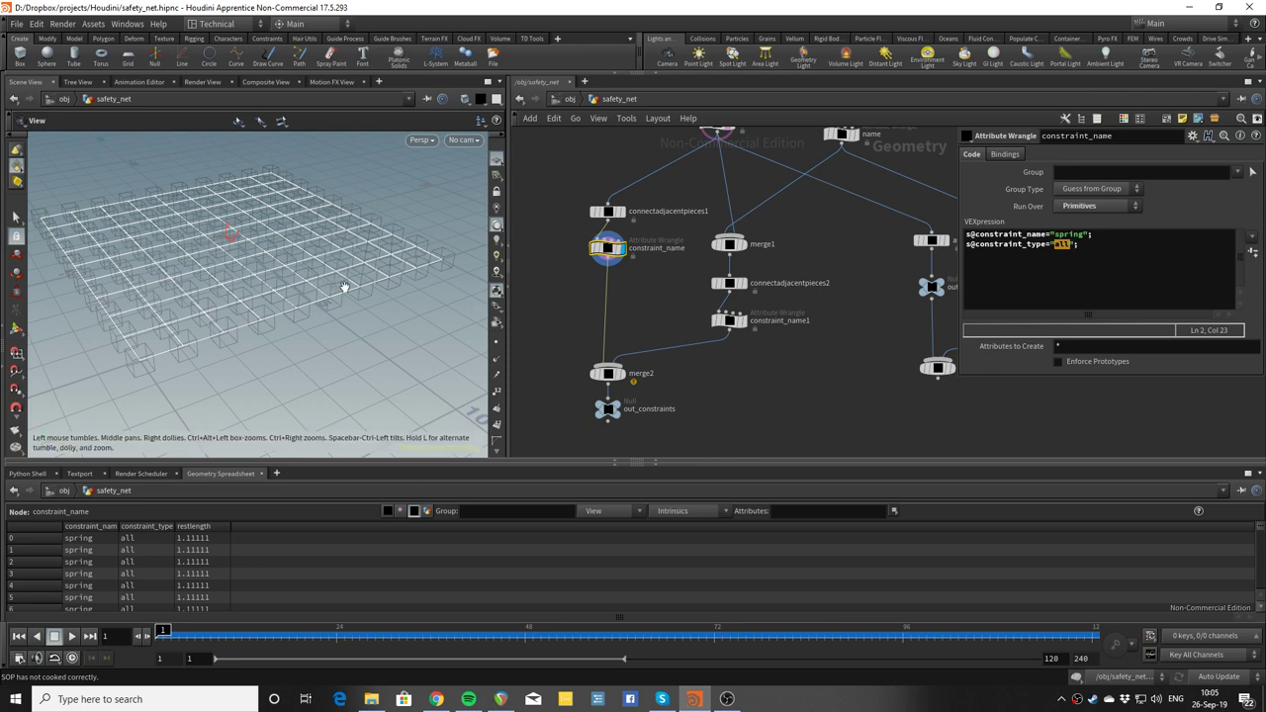
Display merge1 to view the net boxes and poles together, and trace its inputs back to both name wrangles.
{"action": "scroll", "coordinate": [839, 255], "scroll_direction": "up", "scroll_amount": 1}
{"action": "middle_click_drag", "start_coordinate": [840, 257], "coordinate": [816, 269]}
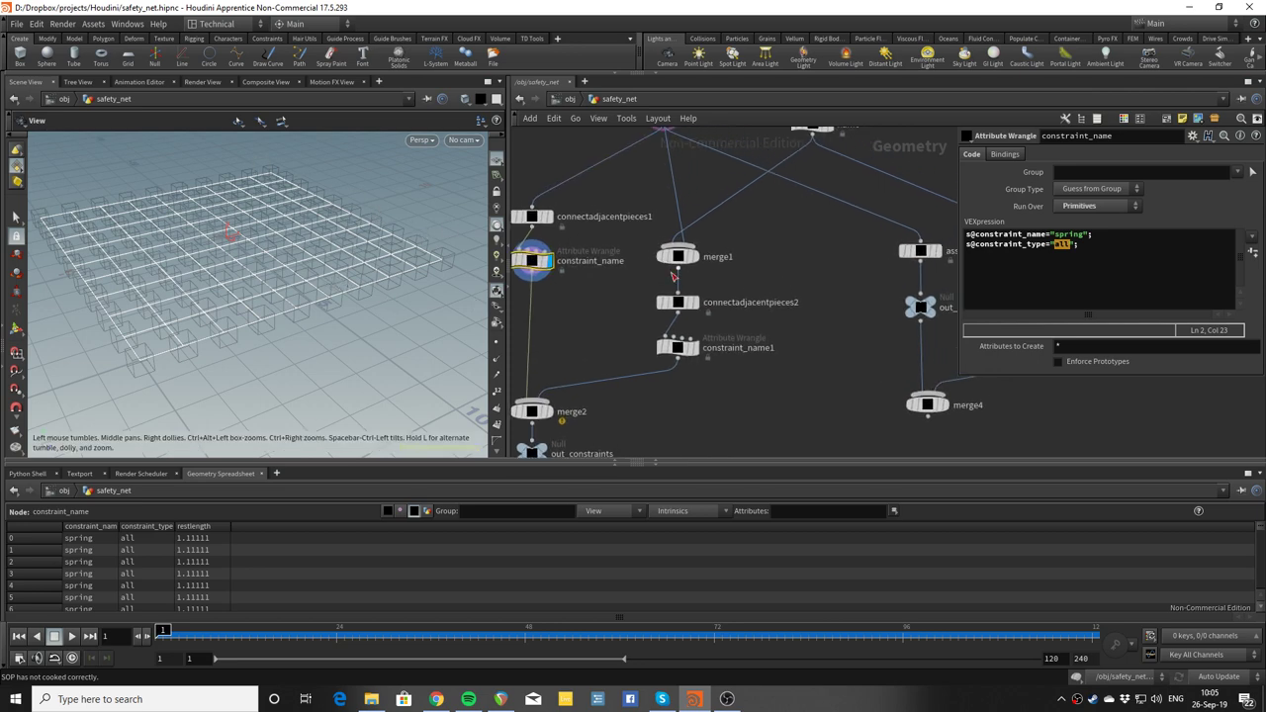
{"action": "left_click", "coordinate": [697, 258]}
{"action": "middle_click_drag", "start_coordinate": [754, 228], "coordinate": [766, 336]}
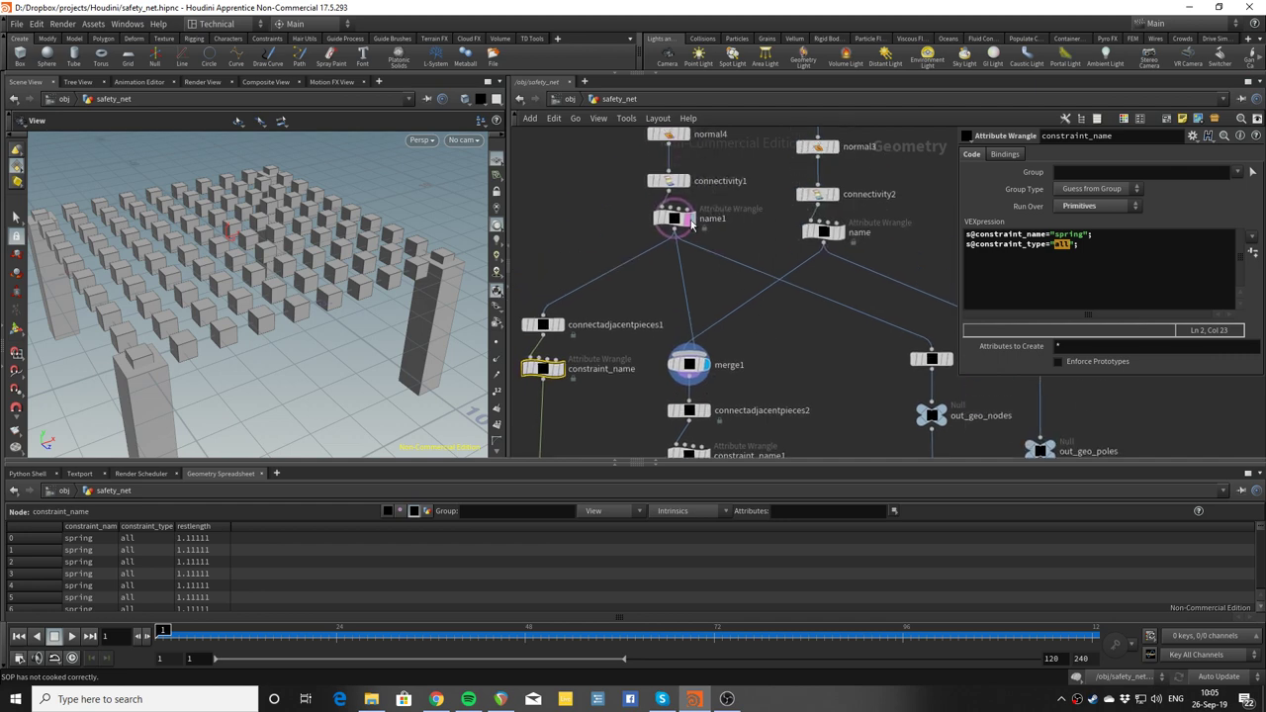
Display and select connectadjacentpieces2 to review its settings and the connections at the four corners.
{"action": "middle_click_drag", "start_coordinate": [697, 413], "coordinate": [712, 280]}
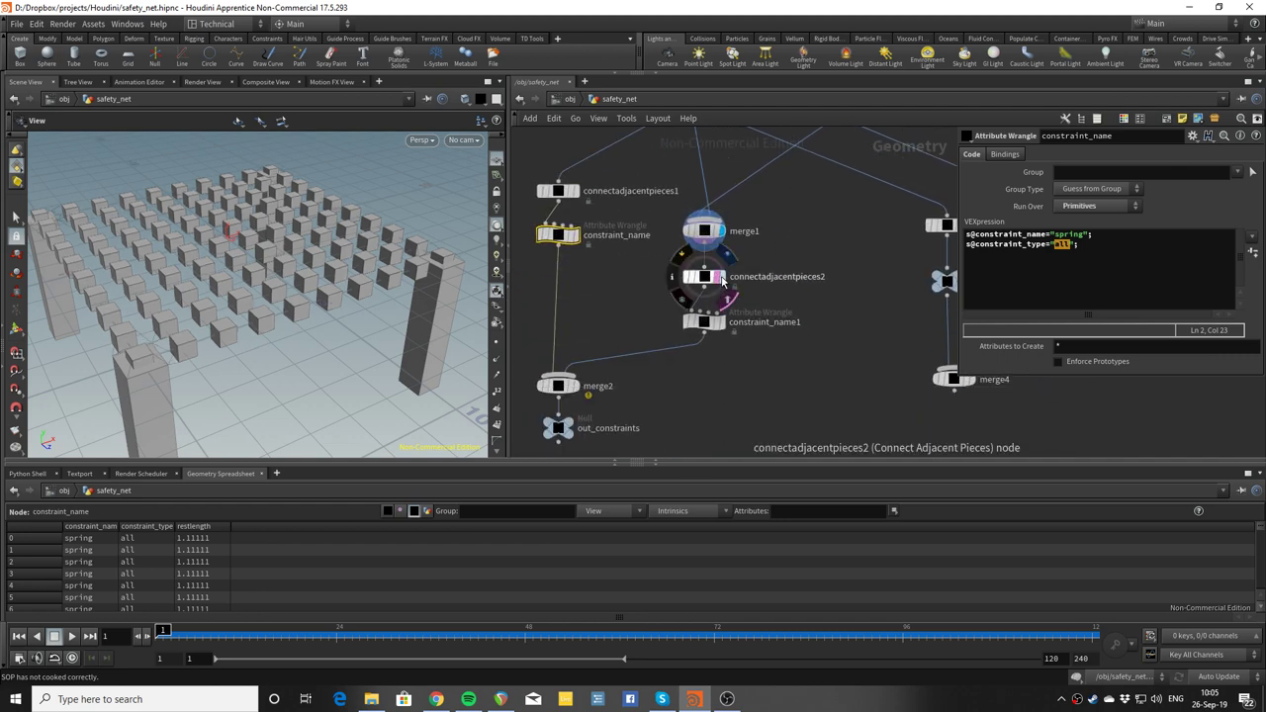
{"action": "left_click", "coordinate": [720, 278]}
{"action": "left_click", "coordinate": [700, 282]}
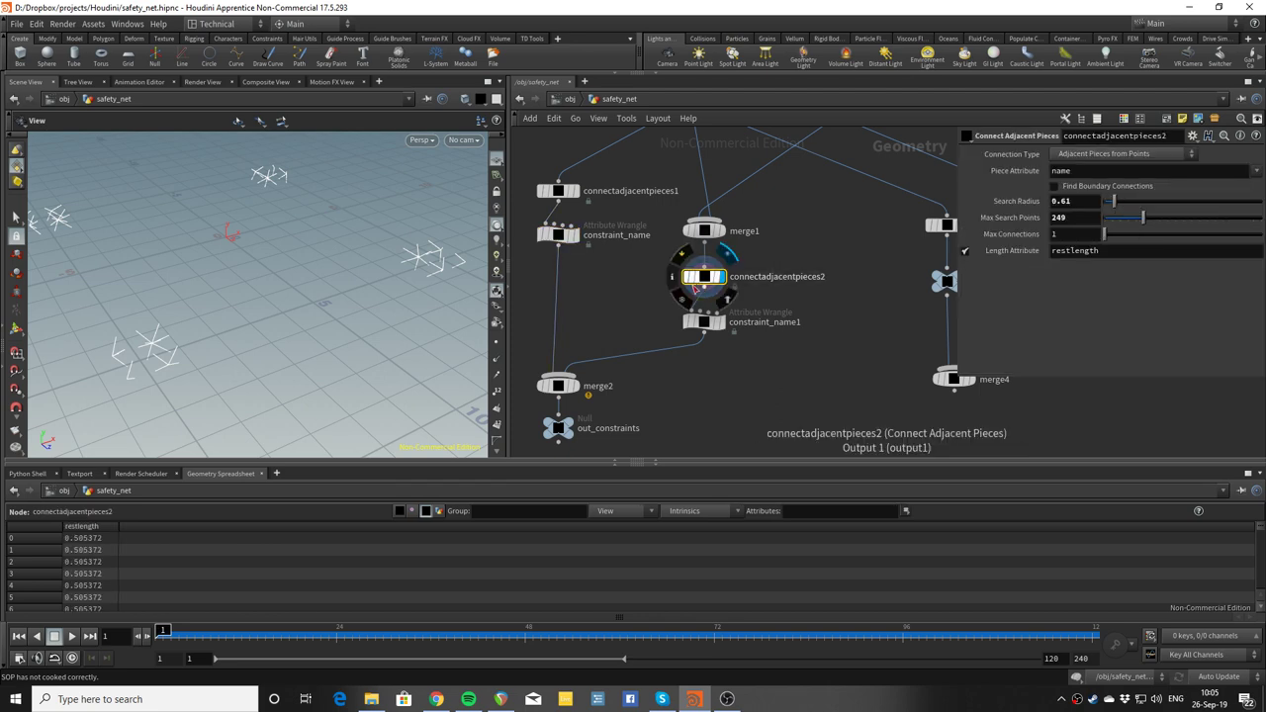
{"action": "left_click_drag", "start_coordinate": [330, 257], "coordinate": [395, 248]}
Display merge1 to examine up close where the net meets a pole, and redisplay connectadjacentpieces2 for comparison.
{"action": "left_click", "coordinate": [725, 235]}
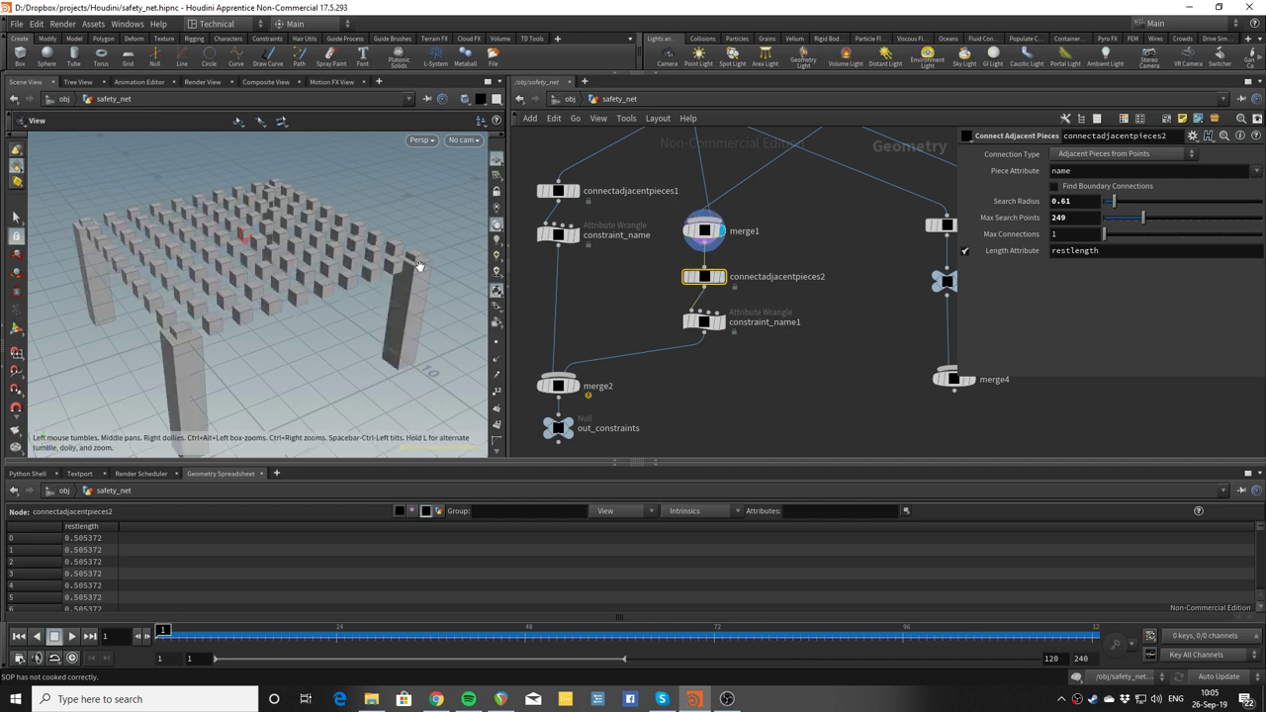
{"action": "scroll", "coordinate": [423, 260], "scroll_direction": "up", "scroll_amount": 10}
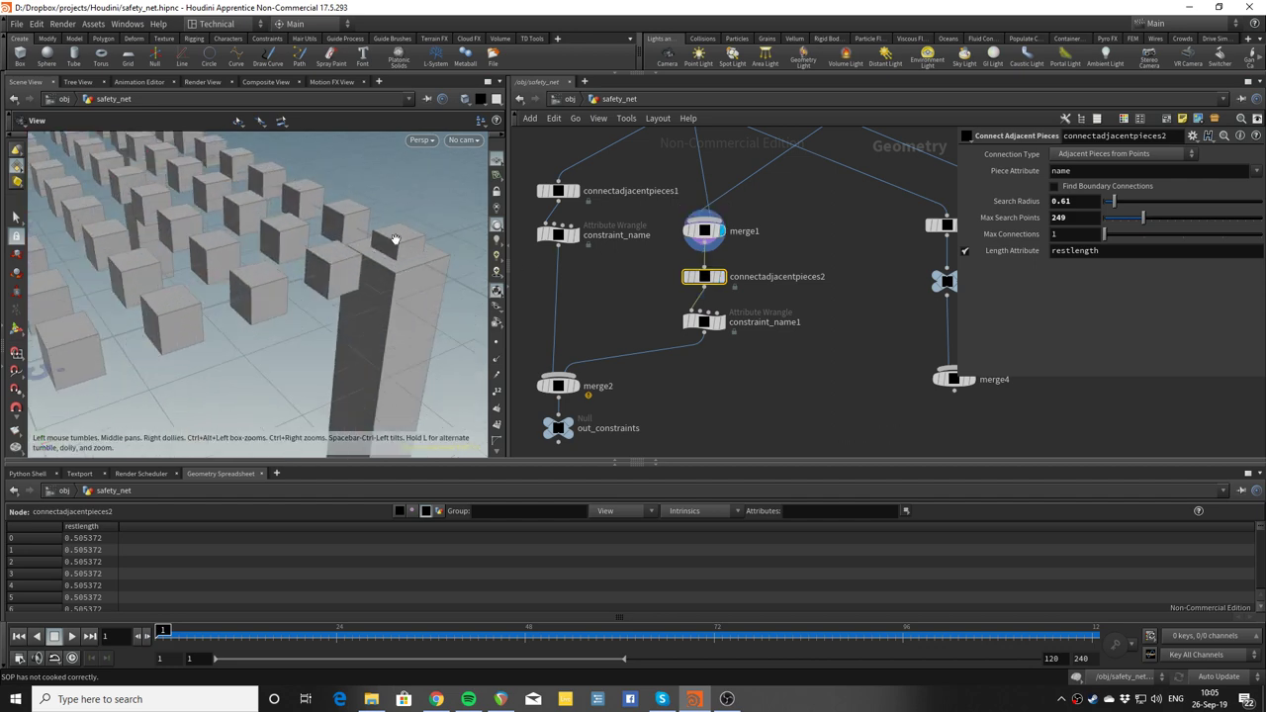
{"action": "scroll", "coordinate": [393, 259], "scroll_direction": "down", "scroll_amount": 5}
{"action": "left_click_drag", "start_coordinate": [389, 279], "coordinate": [223, 306]}
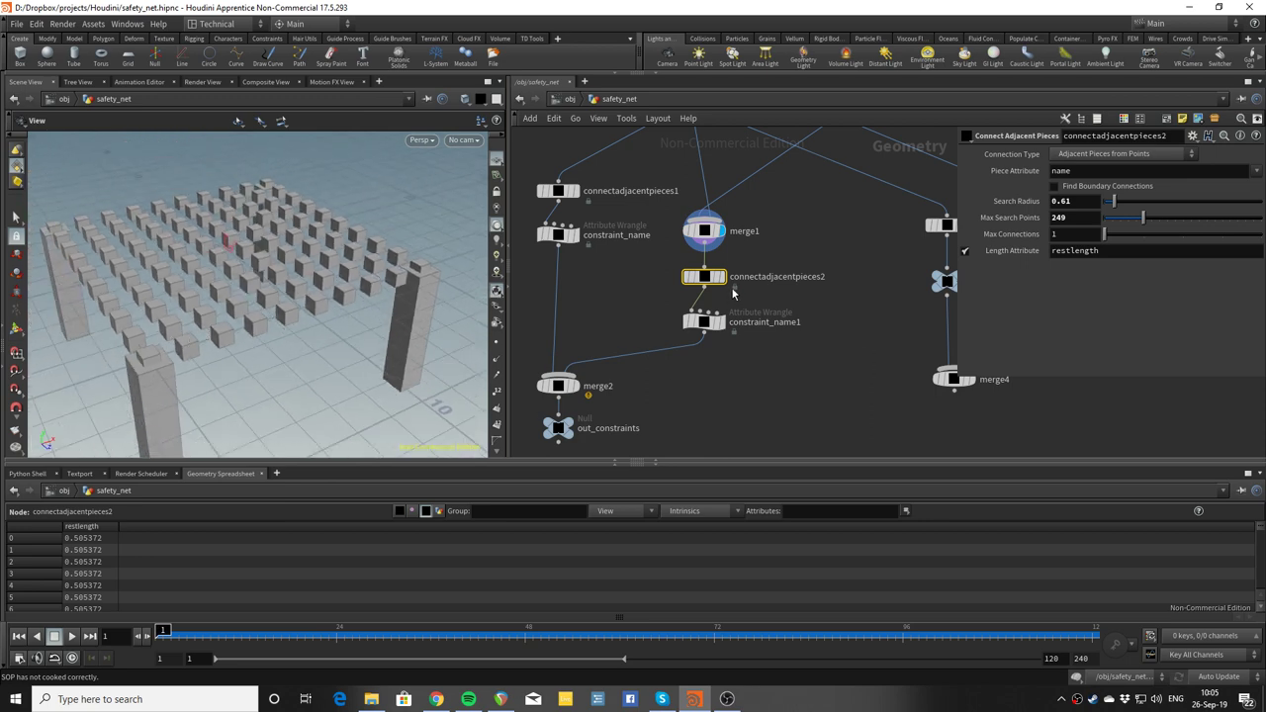
{"action": "mouse_move", "coordinate": [708, 279]}
{"action": "left_click", "coordinate": [726, 283]}
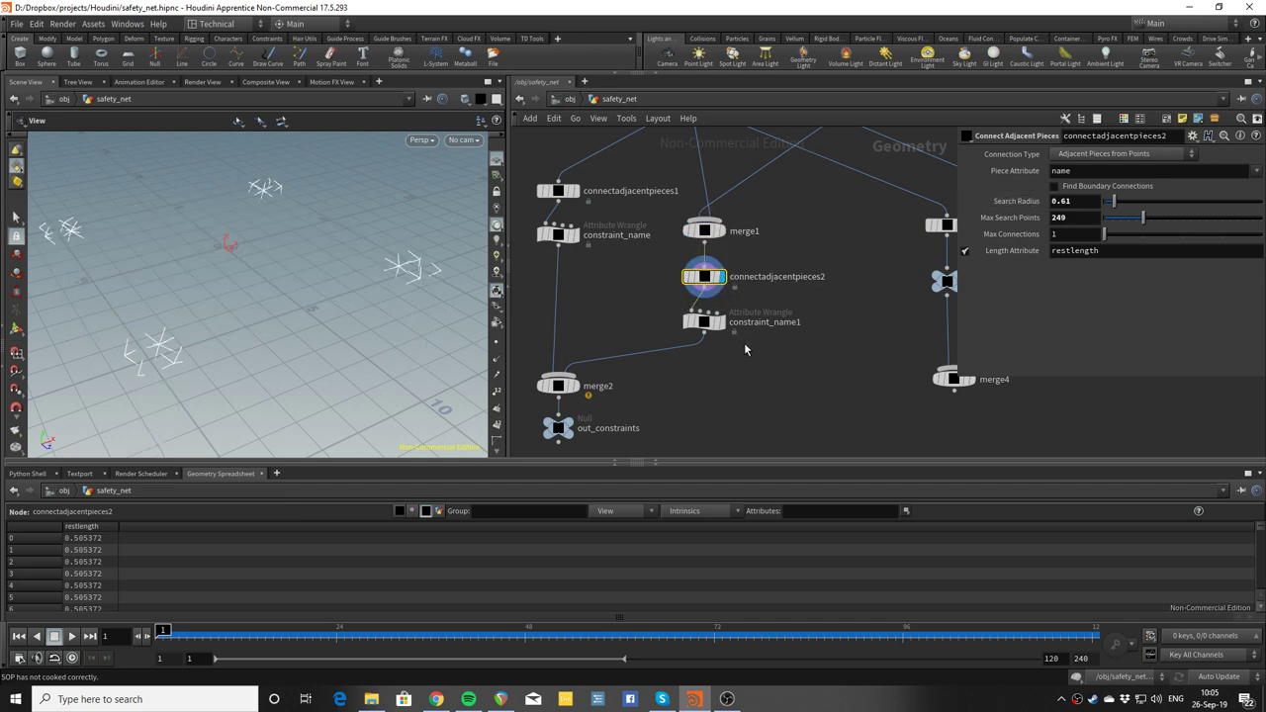
Select and display the constraint_name1 wrangle to review its constraint_name code with the "hard" value.
{"action": "left_click", "coordinate": [704, 329]}
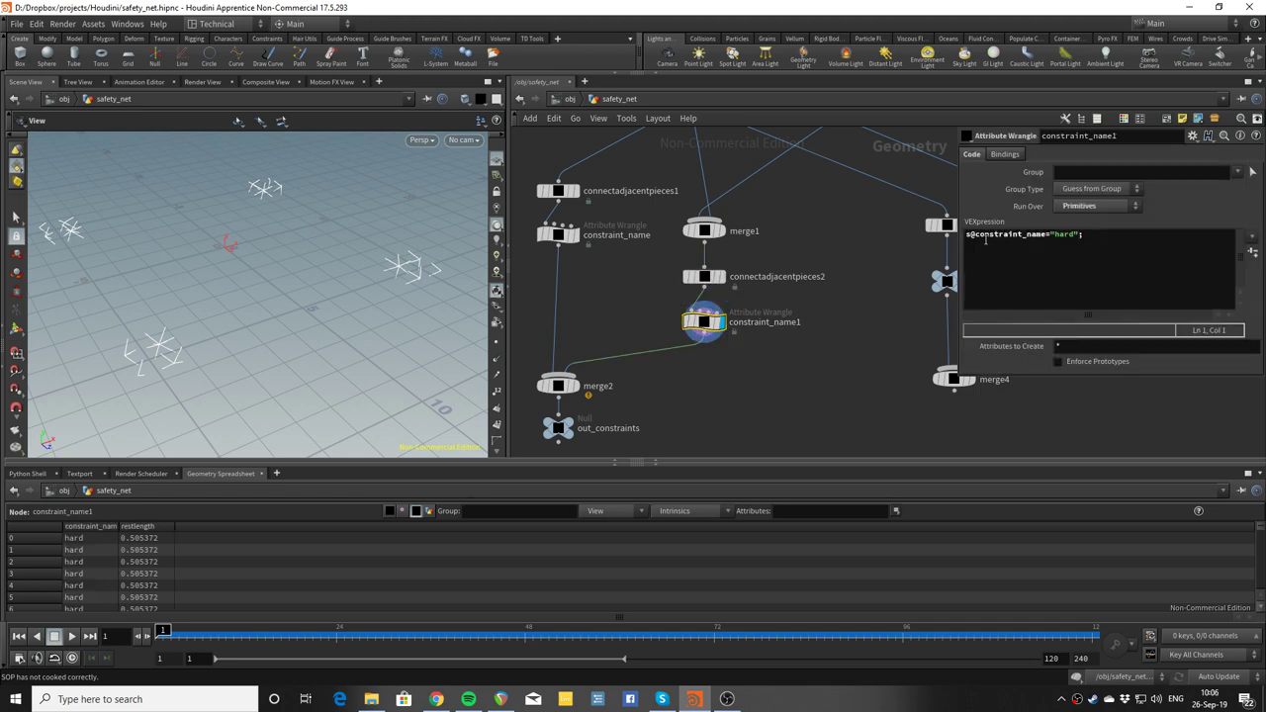
{"action": "middle_click_drag", "start_coordinate": [670, 288], "coordinate": [703, 245]}
{"action": "middle_click_drag", "start_coordinate": [845, 197], "coordinate": [842, 258]}
{"action": "scroll", "coordinate": [408, 254], "scroll_direction": "down", "scroll_amount": 1}
Display merge2 and the out_constraints null to view the net and pole constraints combined.
{"action": "left_click", "coordinate": [606, 403]}
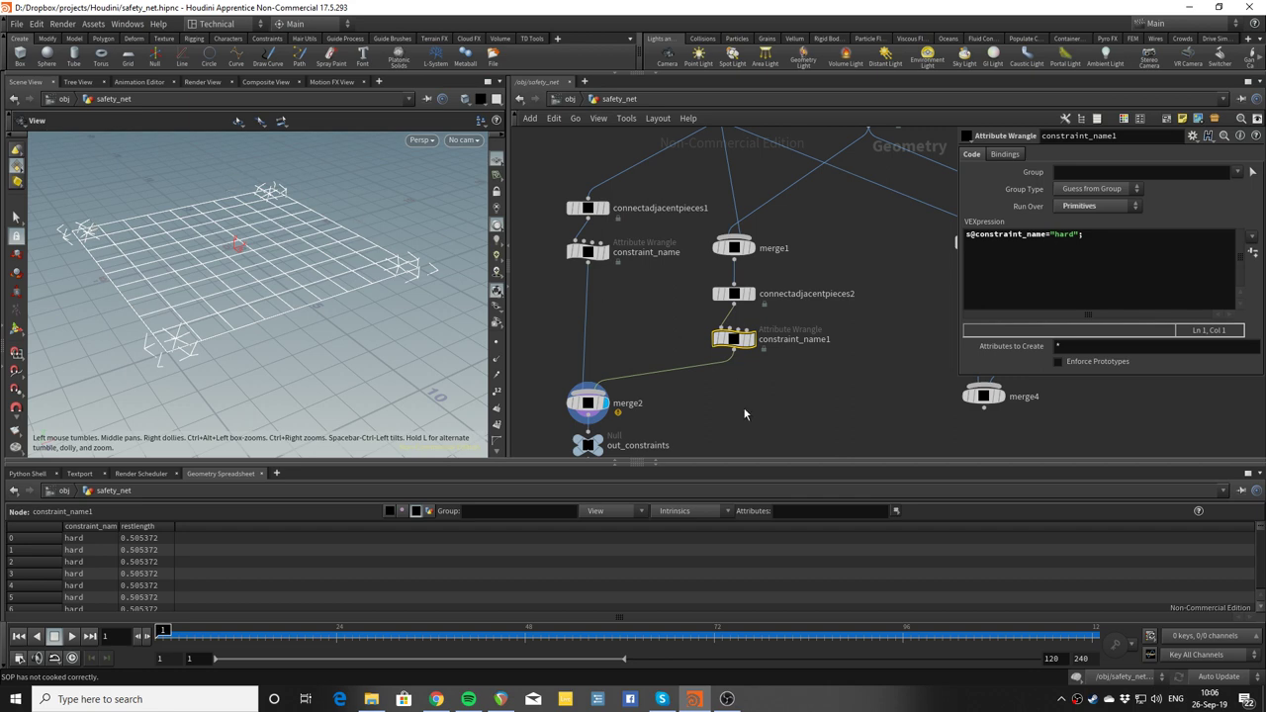
{"action": "middle_click_drag", "start_coordinate": [744, 414], "coordinate": [675, 405]}
{"action": "left_click", "coordinate": [605, 377]}
{"action": "scroll", "coordinate": [768, 343], "scroll_direction": "down", "scroll_amount": 1}
{"action": "scroll", "coordinate": [675, 404], "scroll_direction": "down", "scroll_amount": 2}
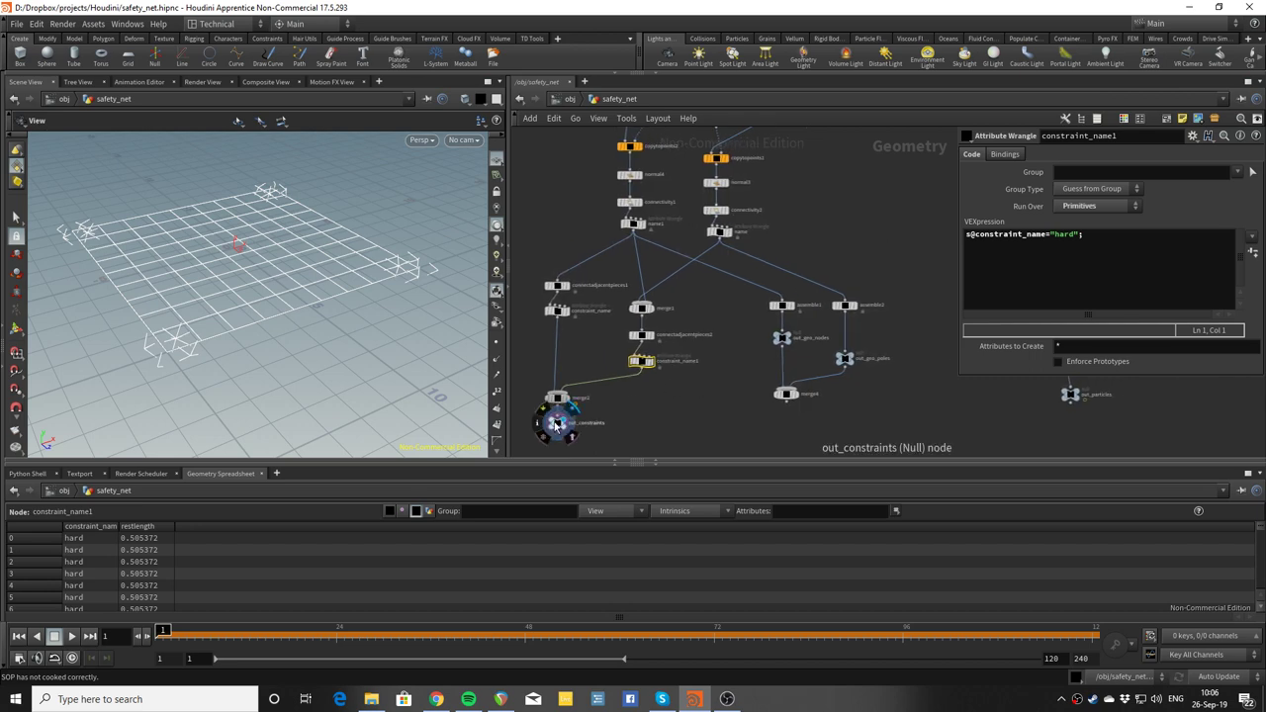
Display assemble1 and assemble2 in turn, and check the Create Packed Geometry option on assemble2.
{"action": "scroll", "coordinate": [627, 367], "scroll_direction": "up", "scroll_amount": 3}
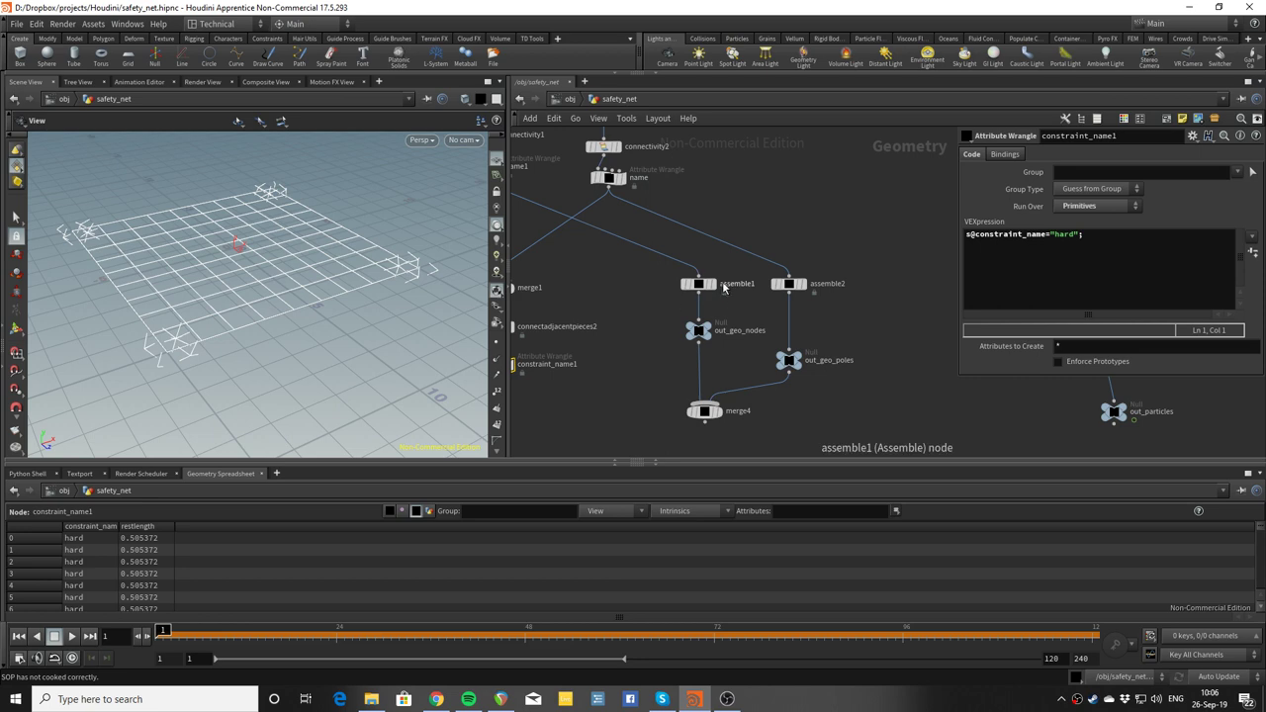
{"action": "left_click", "coordinate": [715, 267]}
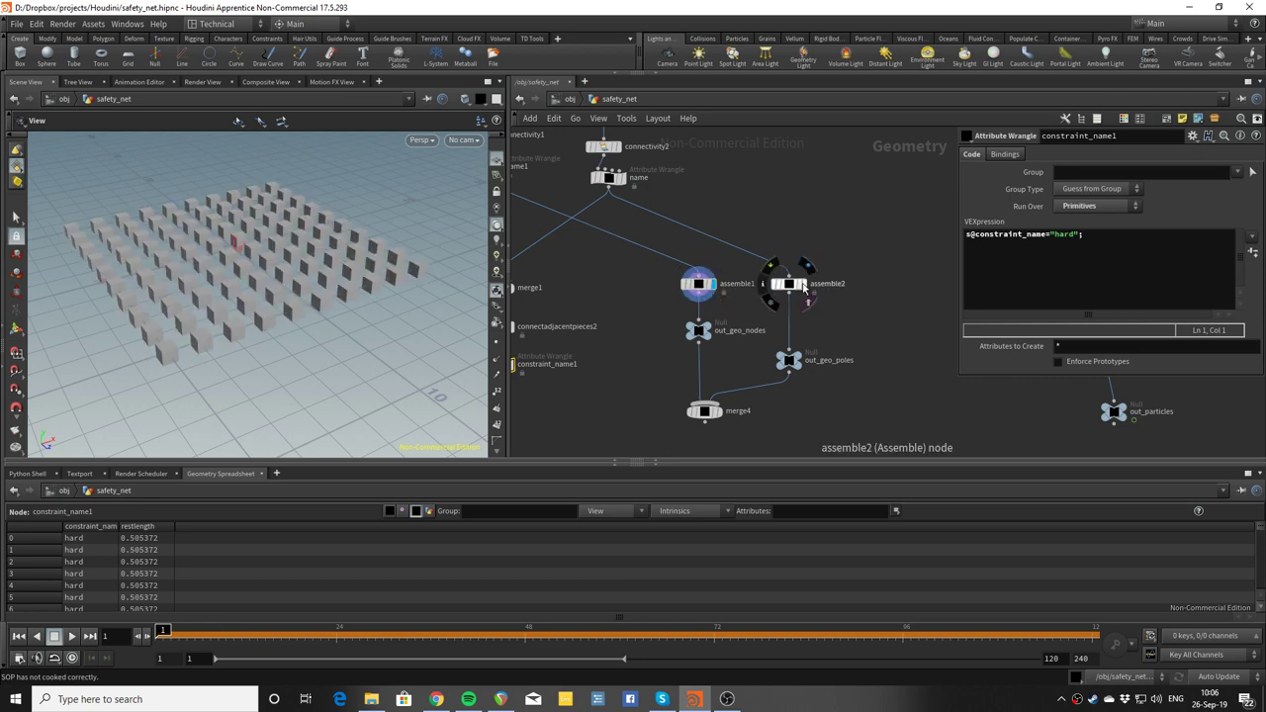
{"action": "left_click", "coordinate": [806, 267]}
{"action": "left_click", "coordinate": [788, 284]}
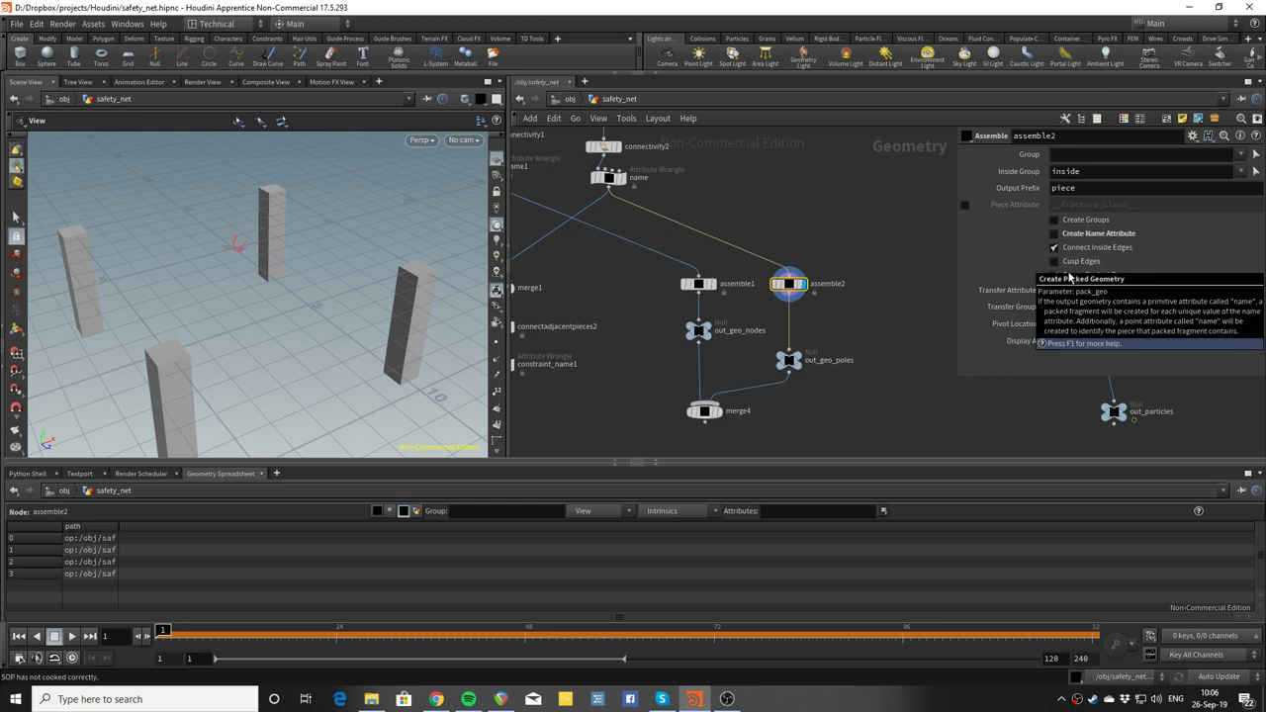
{"action": "left_click", "coordinate": [1069, 277]}
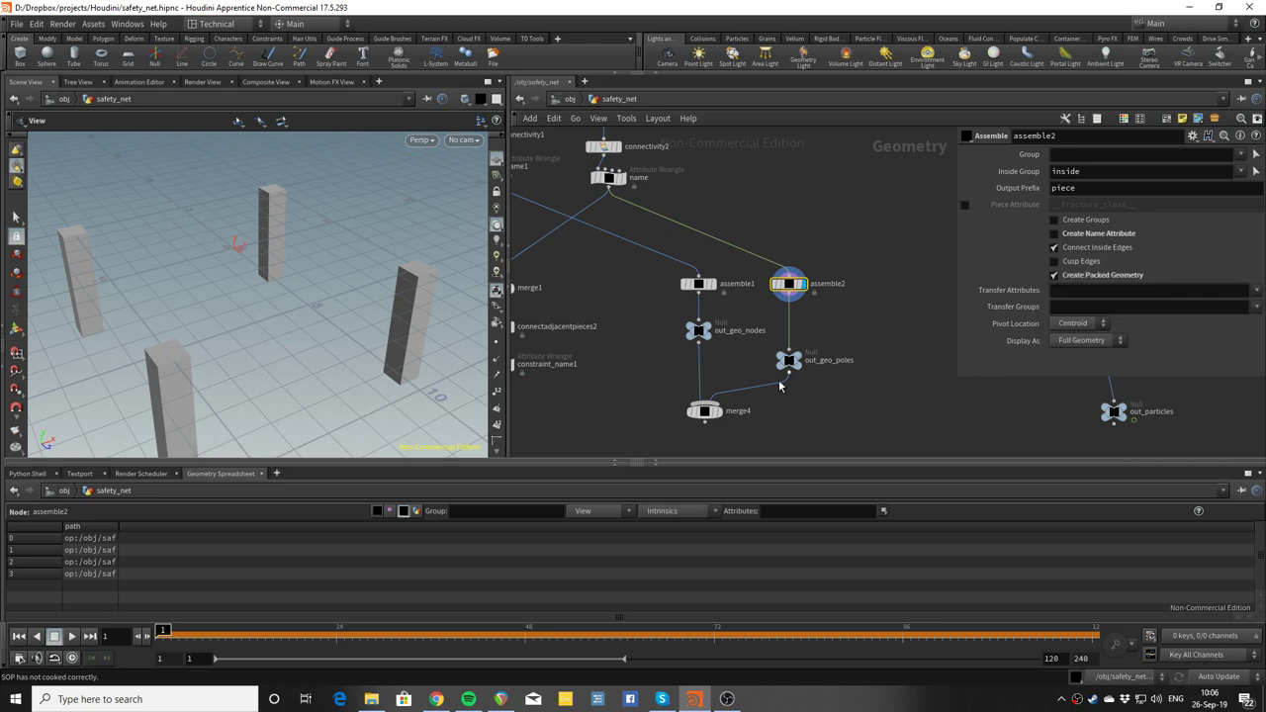
Select the out_geo_poles and out_geo_nodes nulls to point out the two packed geometry outputs.
{"action": "middle_click_drag", "start_coordinate": [839, 405], "coordinate": [798, 420]}
{"action": "left_click", "coordinate": [783, 294]}
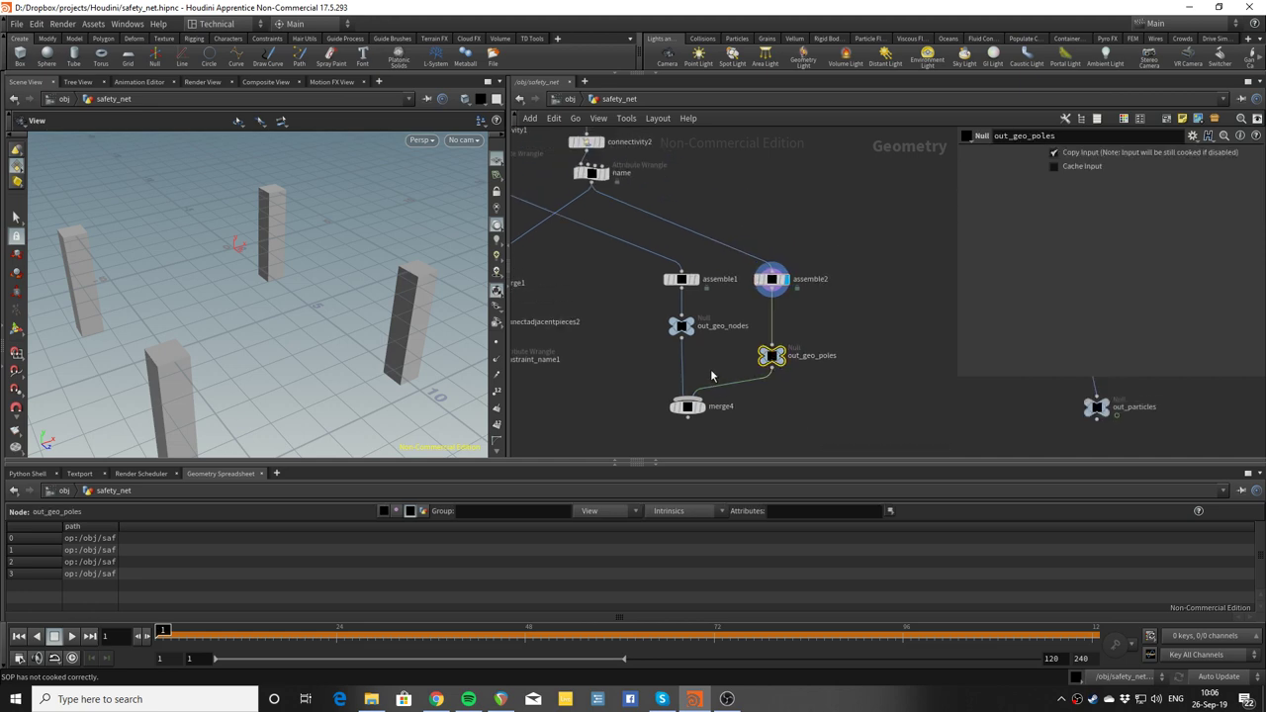
{"action": "left_click", "coordinate": [682, 325]}
{"action": "middle_click_drag", "start_coordinate": [718, 365], "coordinate": [717, 291]}
{"action": "scroll", "coordinate": [589, 354], "scroll_direction": "down", "scroll_amount": 3}
{"action": "middle_click_drag", "start_coordinate": [590, 356], "coordinate": [684, 332]}
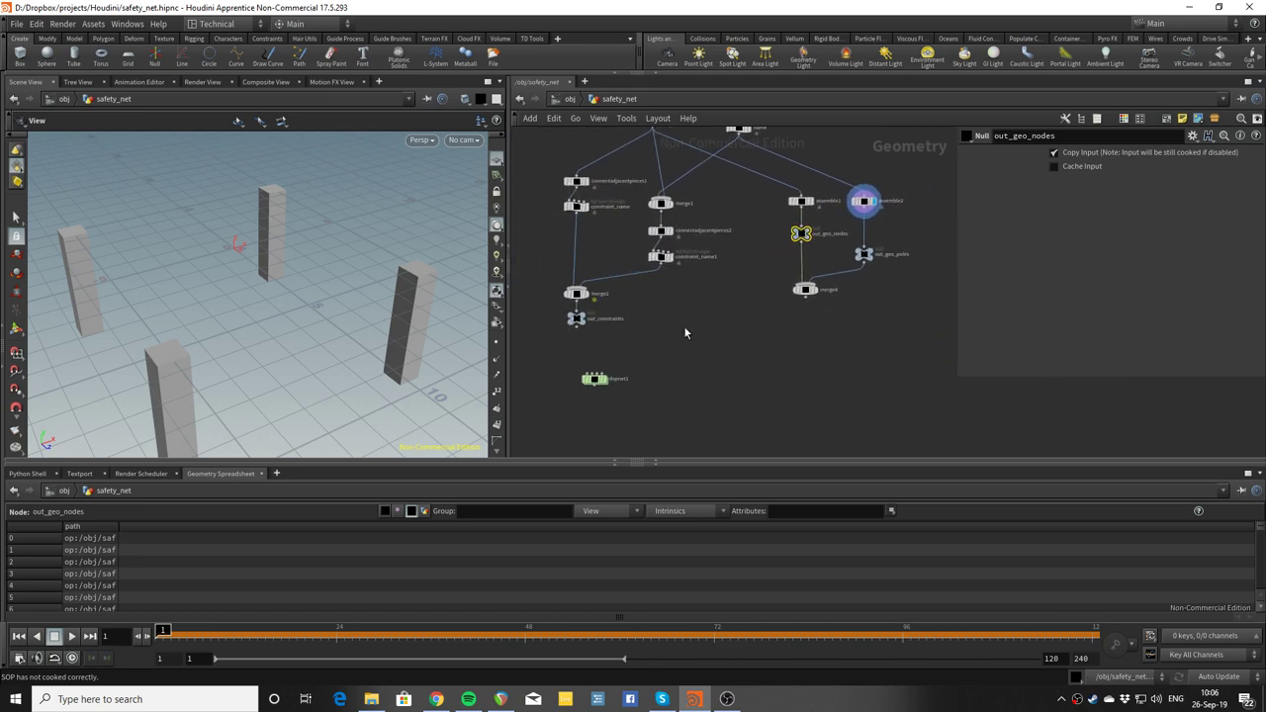
Enter the dopnet1 simulation network and select the poles RBD packed object to review its settings.
{"action": "double_click", "coordinate": [594, 379]}
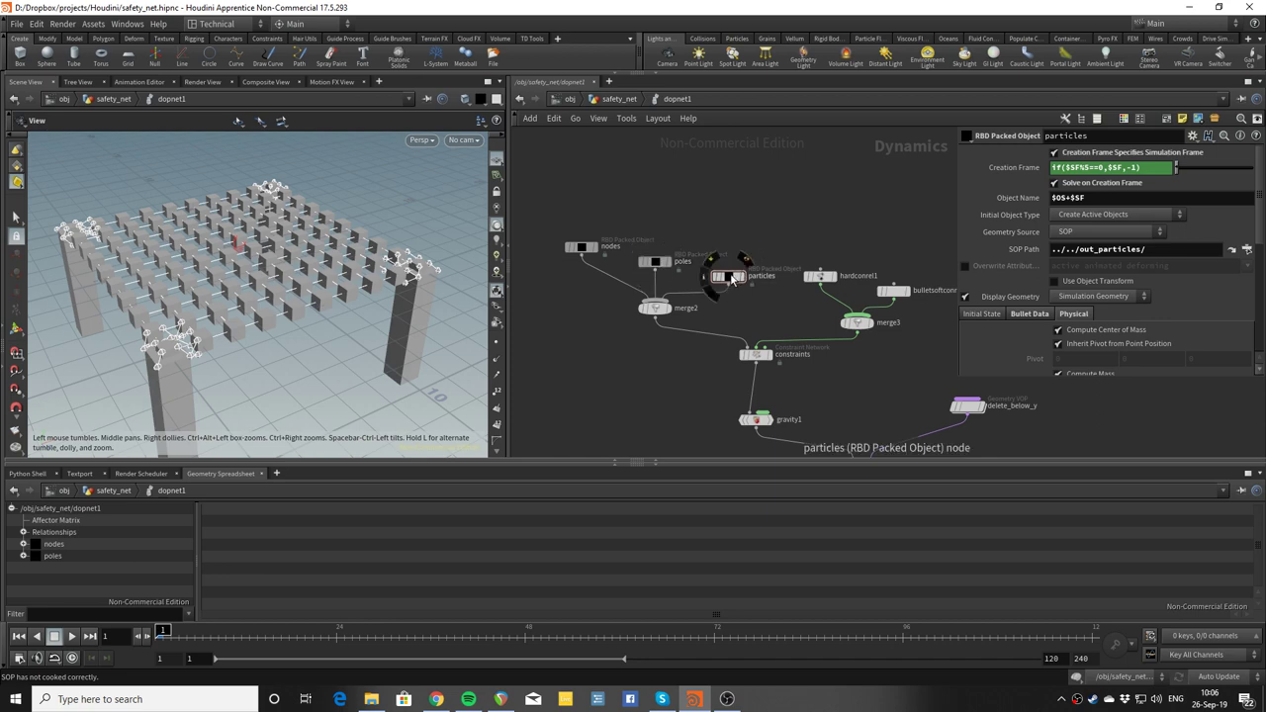
{"action": "left_click", "coordinate": [655, 261]}
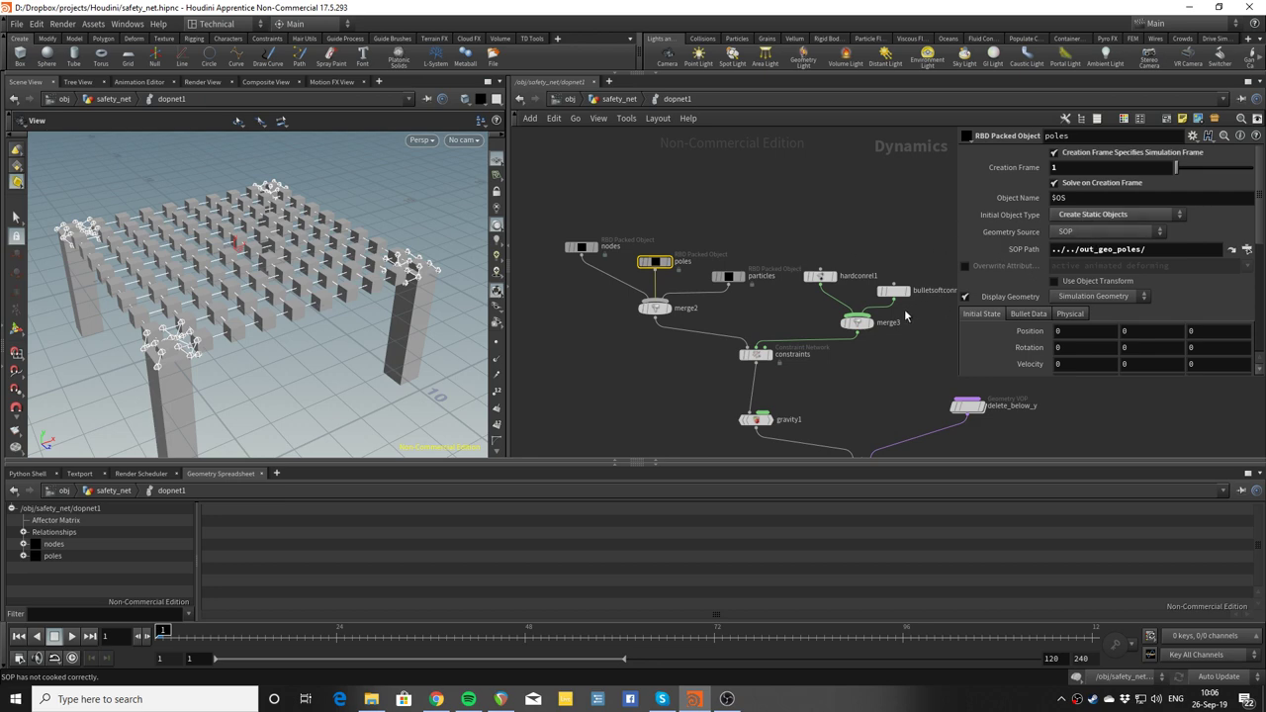
{"action": "left_click", "coordinate": [736, 204]}
Select hardconrel1 and bulletsoftconrel1 in turn, and highlight the soft constraint's "spring" data name.
{"action": "middle_click_drag", "start_coordinate": [777, 297], "coordinate": [685, 263]}
{"action": "scroll", "coordinate": [749, 265], "scroll_direction": "up", "scroll_amount": 2}
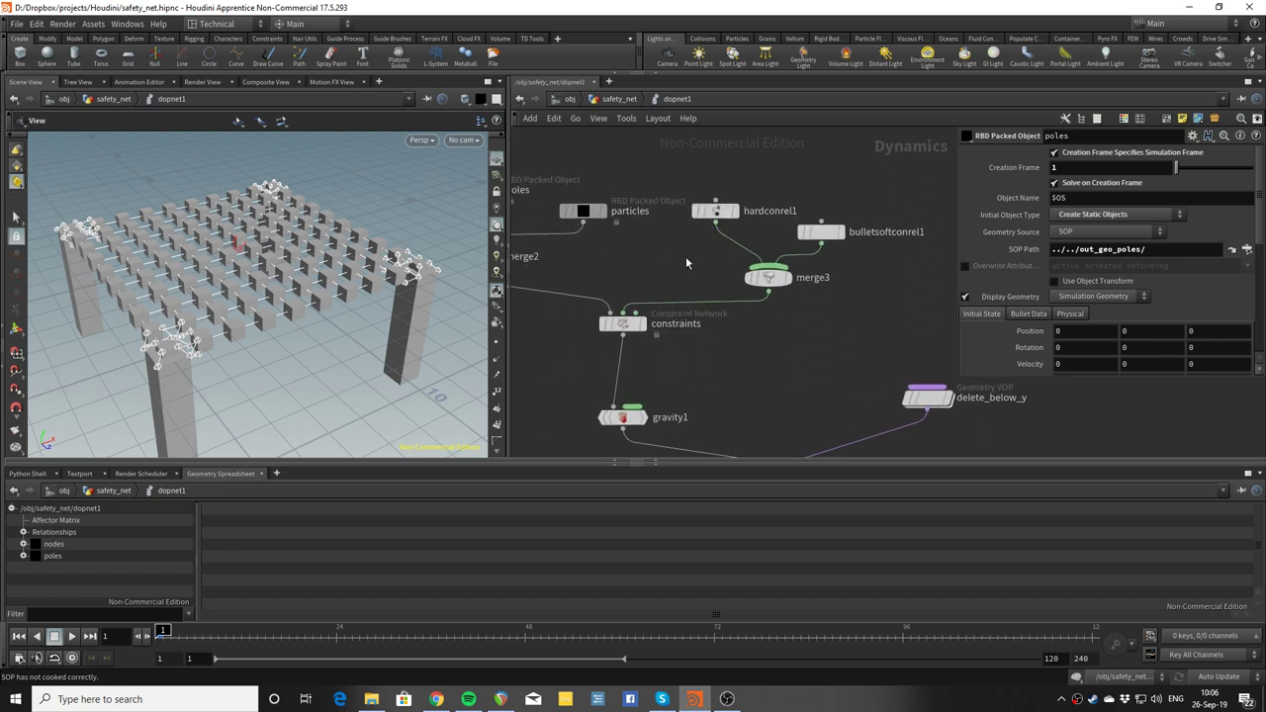
{"action": "left_click", "coordinate": [718, 213]}
{"action": "left_click", "coordinate": [830, 233]}
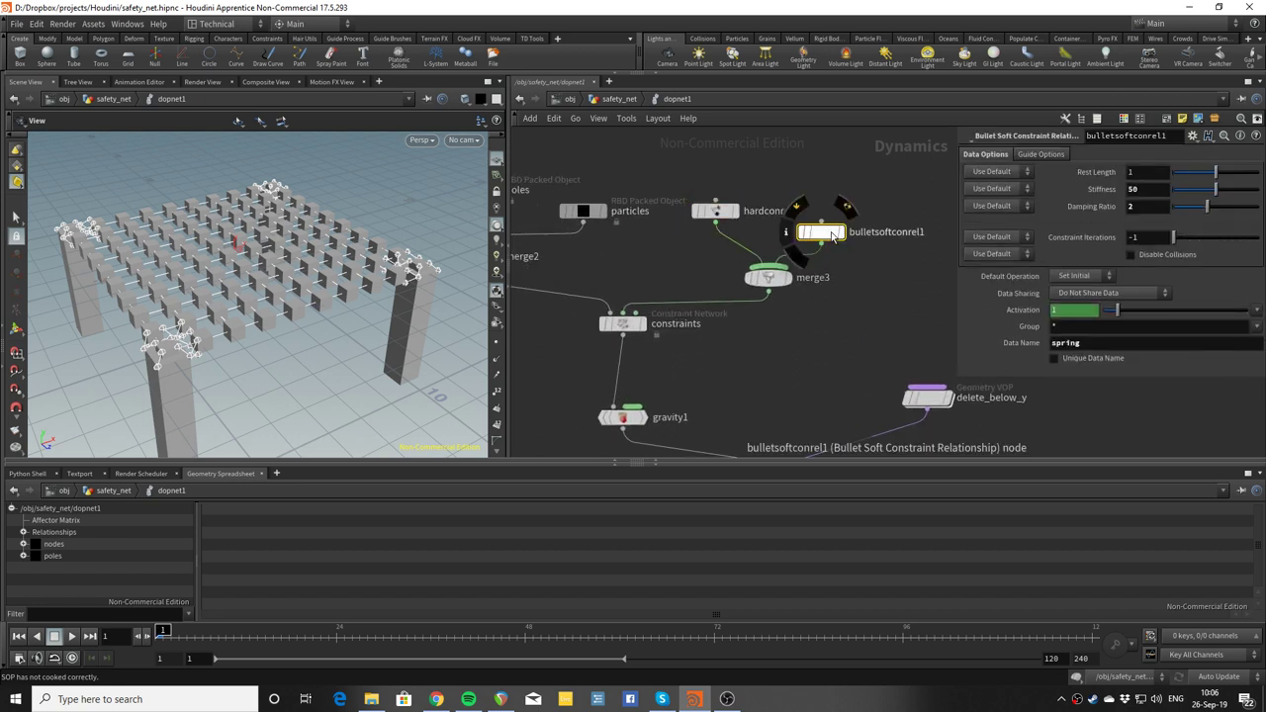
{"action": "double_click", "coordinate": [1053, 342]}
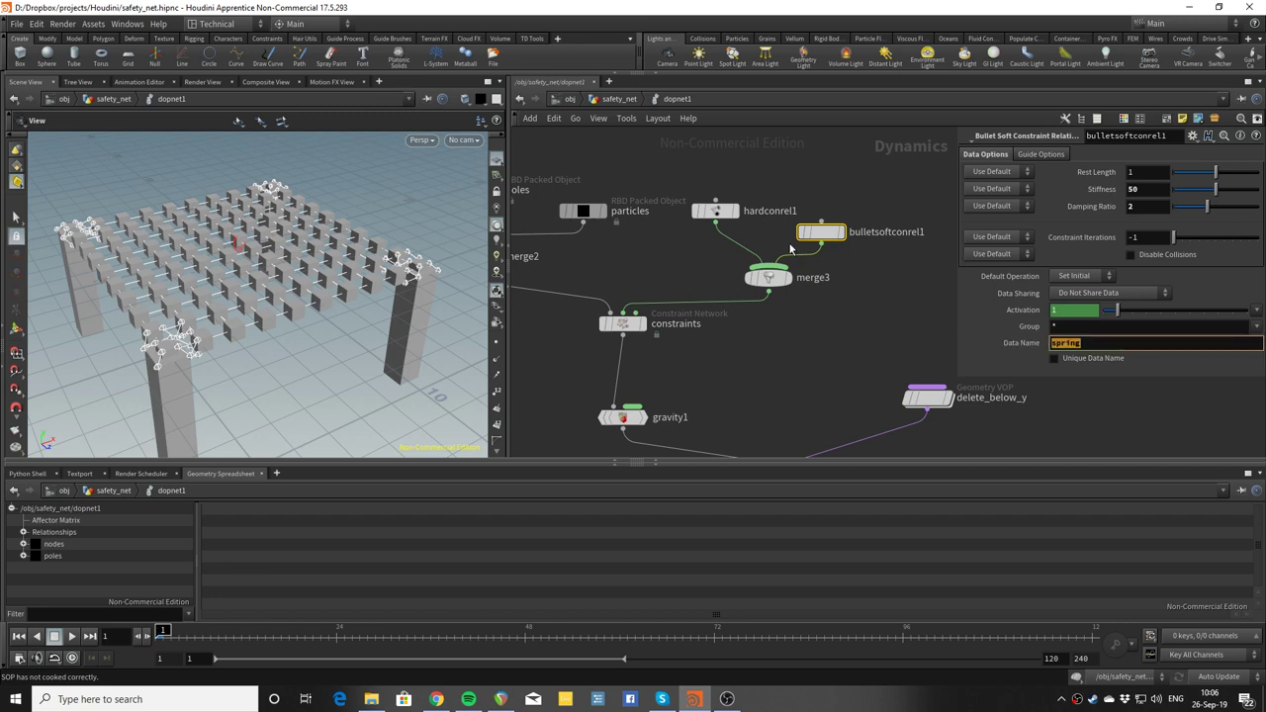
Return to the safety_net network, select the constraint_name wrangle and highlight its matching "spring" value.
{"action": "left_click", "coordinate": [613, 100]}
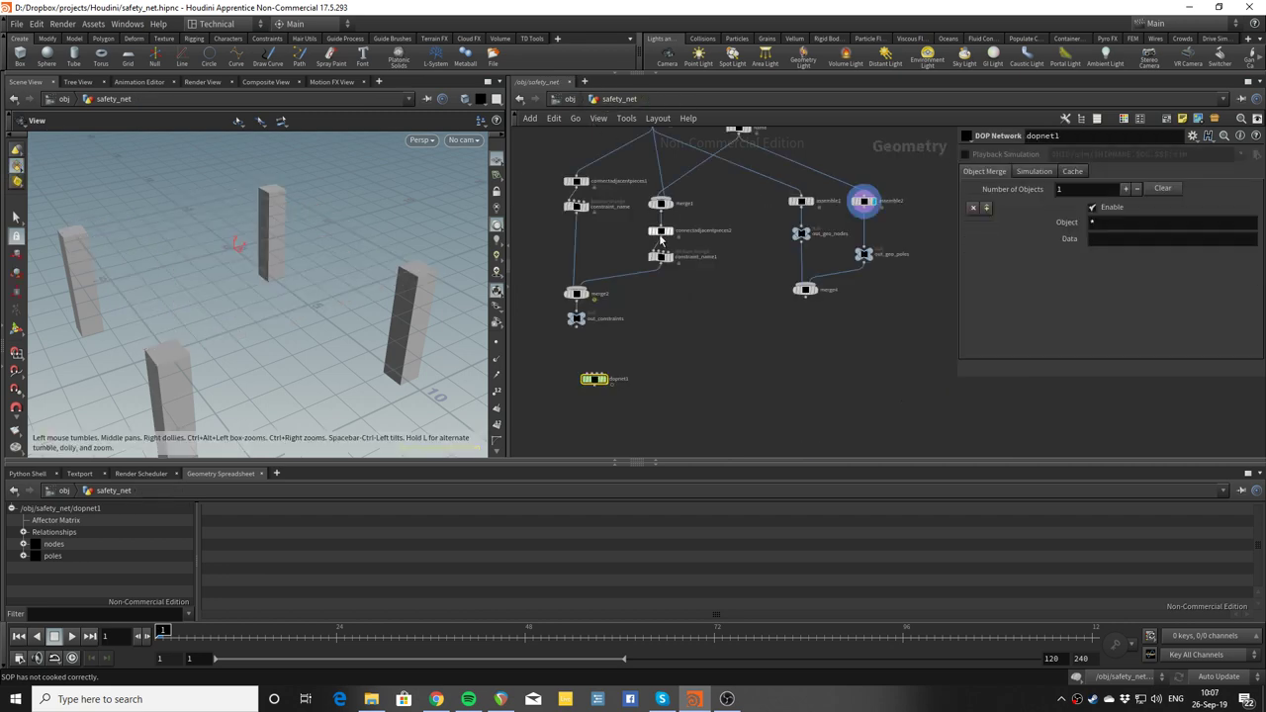
{"action": "scroll", "coordinate": [576, 205], "scroll_direction": "up", "scroll_amount": 5}
{"action": "left_click", "coordinate": [576, 207]}
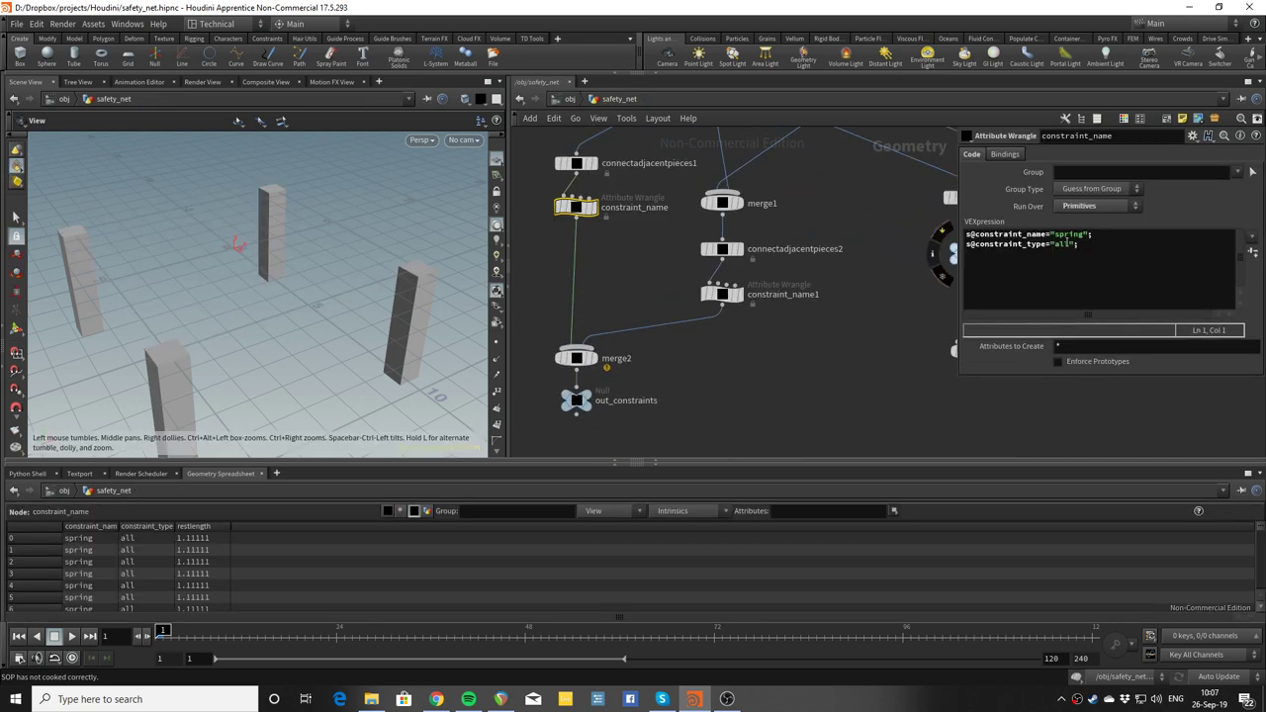
{"action": "left_click", "coordinate": [1068, 234]}
{"action": "double_click", "coordinate": [1068, 234]}
{"action": "middle_click_drag", "start_coordinate": [678, 149], "coordinate": [693, 287]}
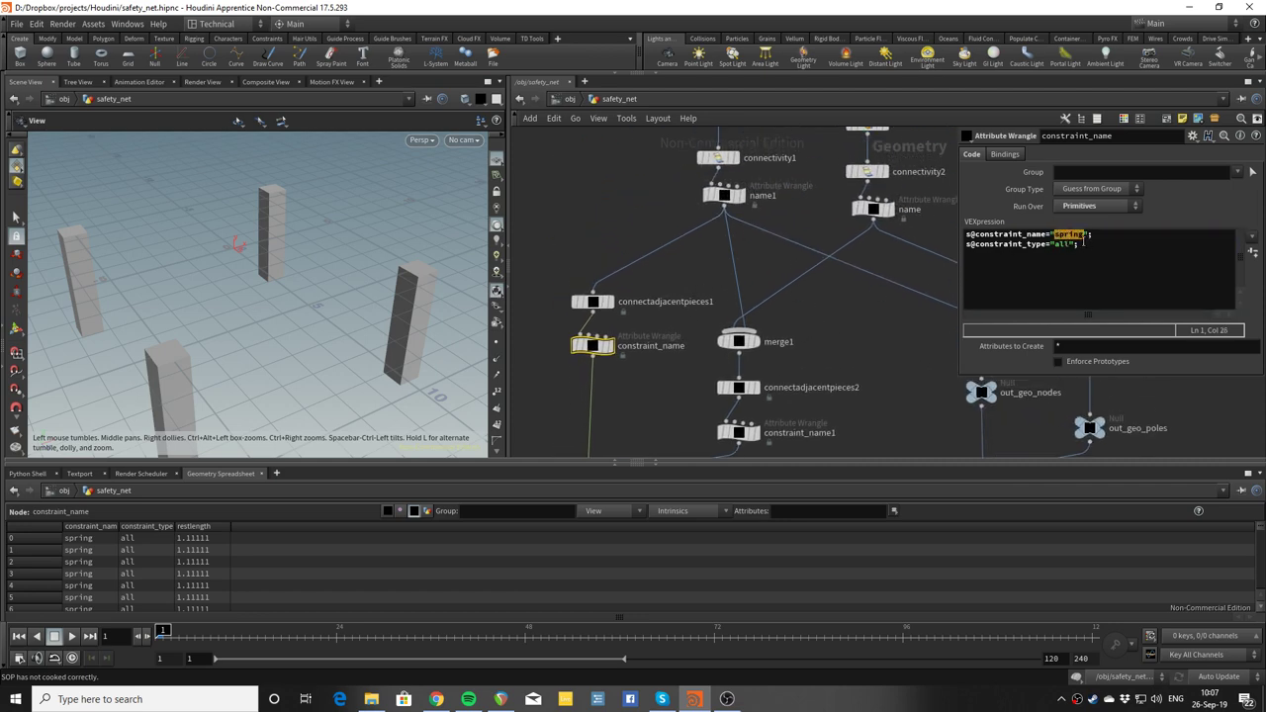
{"action": "middle_click_drag", "start_coordinate": [681, 291], "coordinate": [656, 135]}
{"action": "middle_click_drag", "start_coordinate": [695, 371], "coordinate": [634, 238]}
Reenter dopnet1, highlight the "hard" data name on hardconrel1, and select merge3 to review its inputs.
{"action": "double_click", "coordinate": [550, 354]}
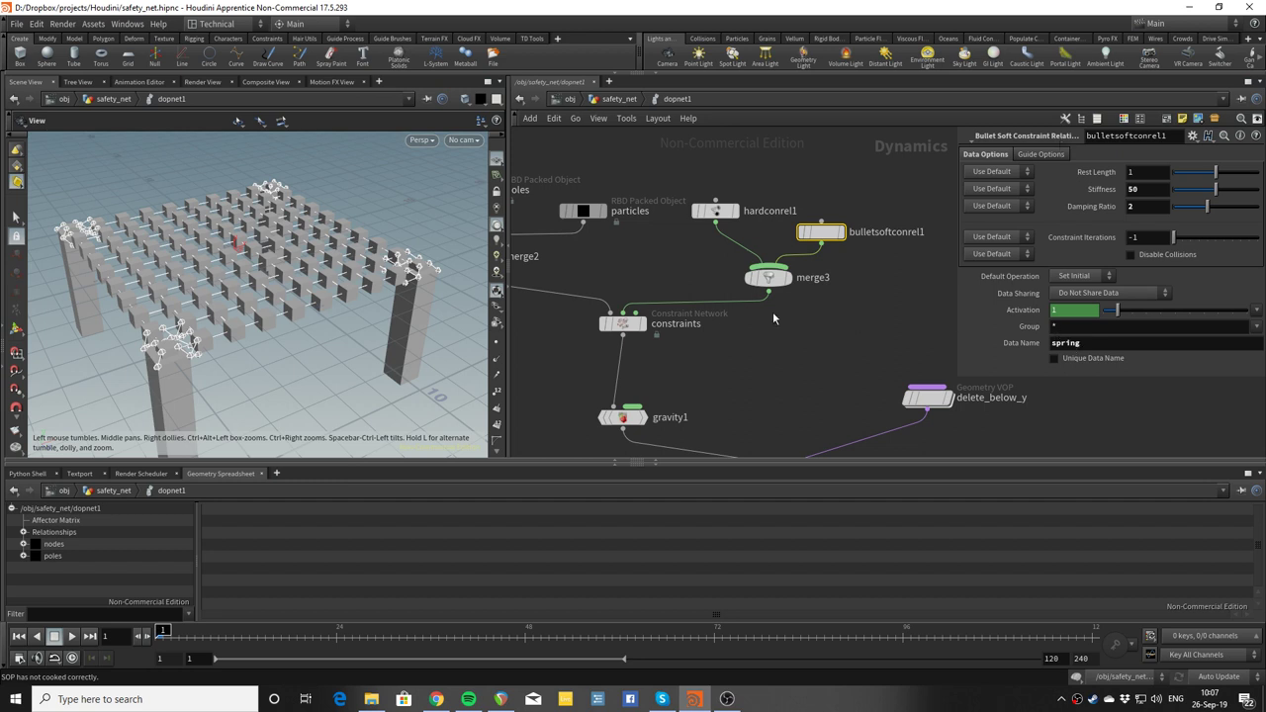
{"action": "left_click", "coordinate": [715, 210]}
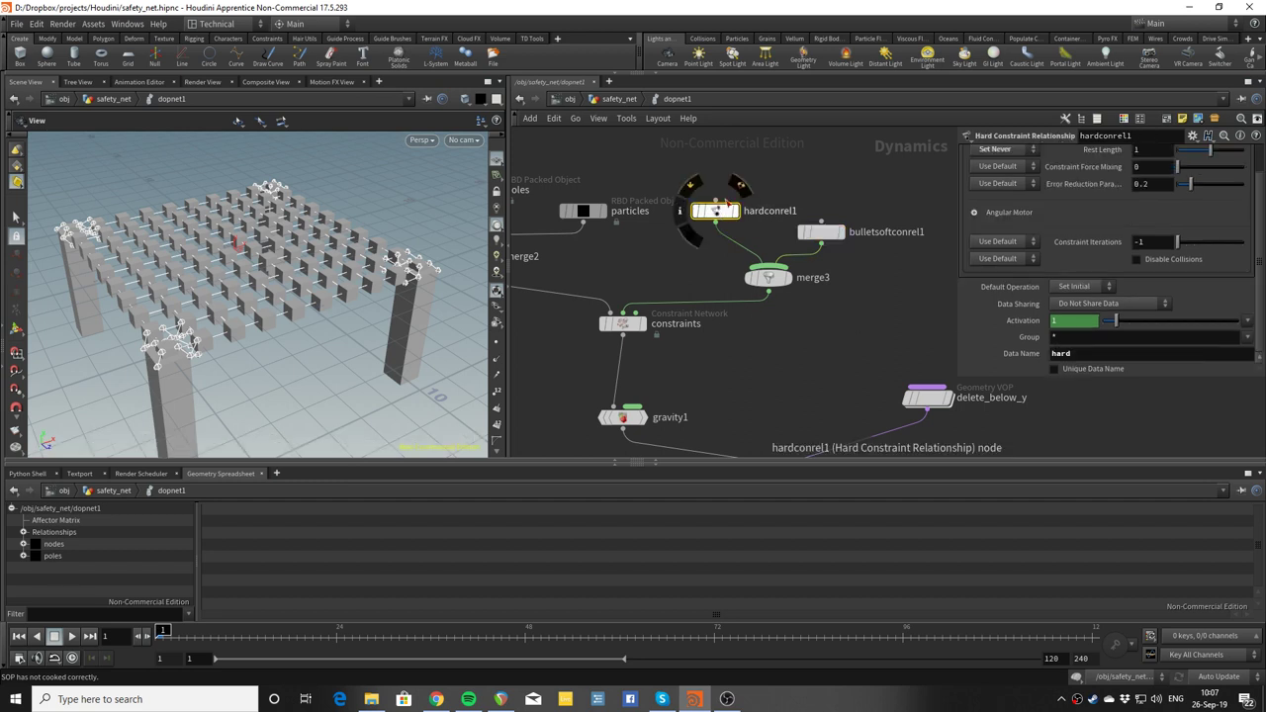
{"action": "double_click", "coordinate": [1060, 354]}
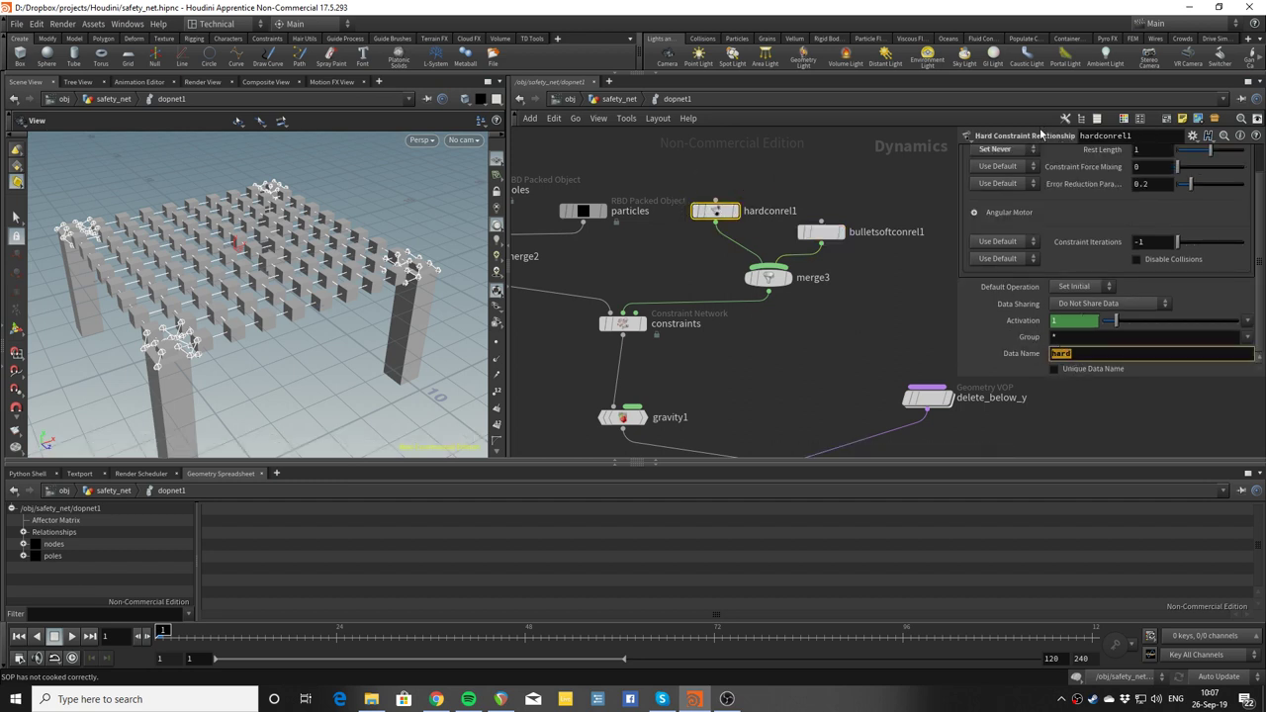
{"action": "left_click", "coordinate": [771, 278]}
{"action": "middle_click_drag", "start_coordinate": [715, 362], "coordinate": [819, 382]}
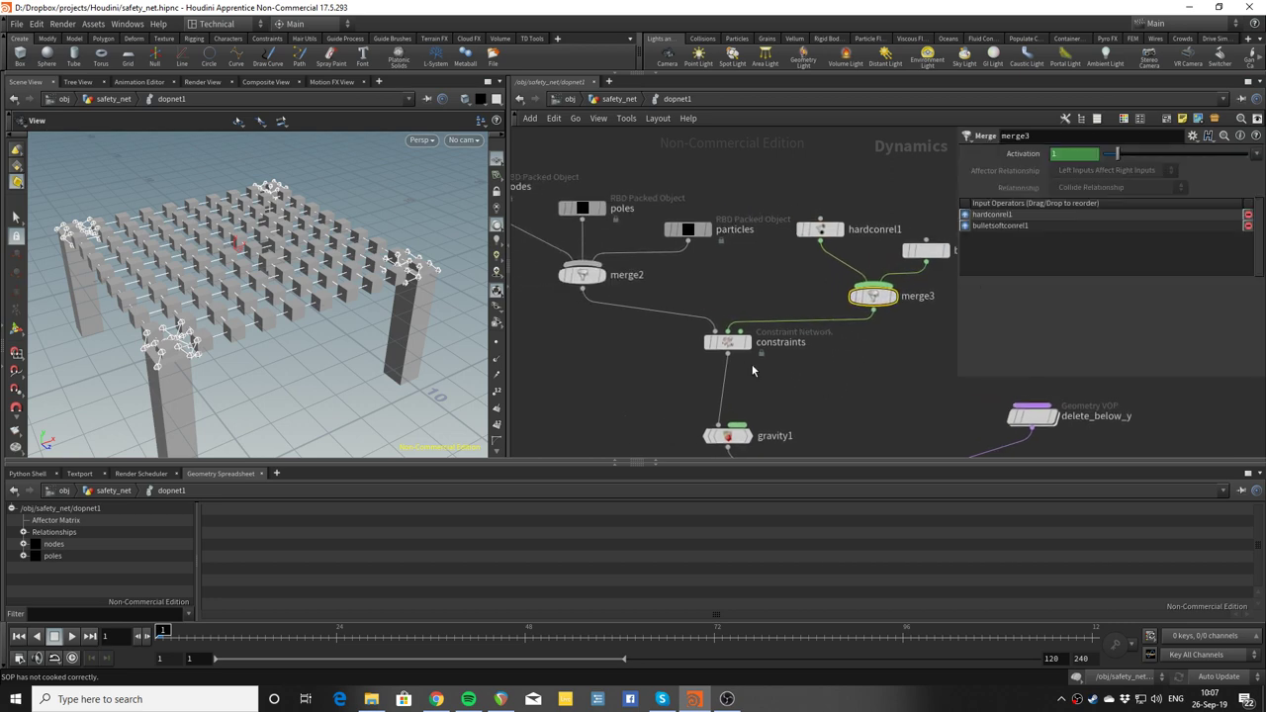
Select the constraints network node, highlight its ../../out_constraints/ SOP path, and examine the downstream nodes through to output.
{"action": "left_click", "coordinate": [729, 346]}
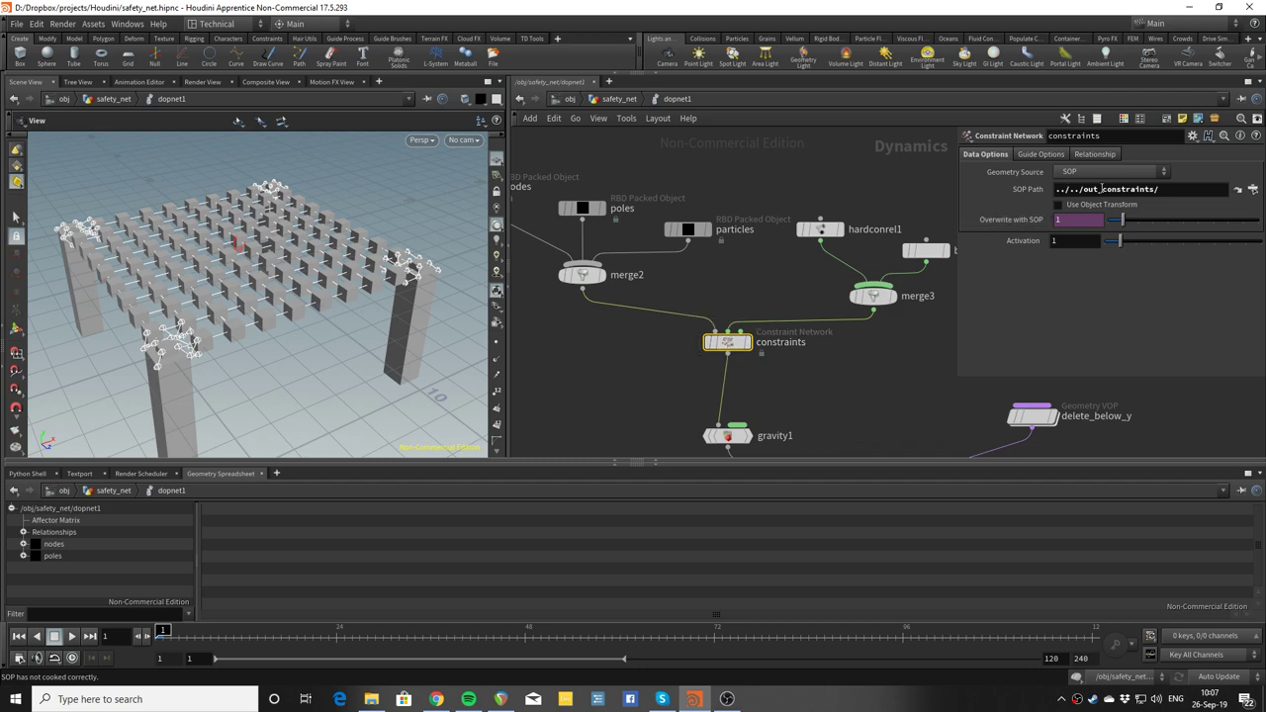
{"action": "left_click_drag", "start_coordinate": [1165, 187], "coordinate": [1050, 188]}
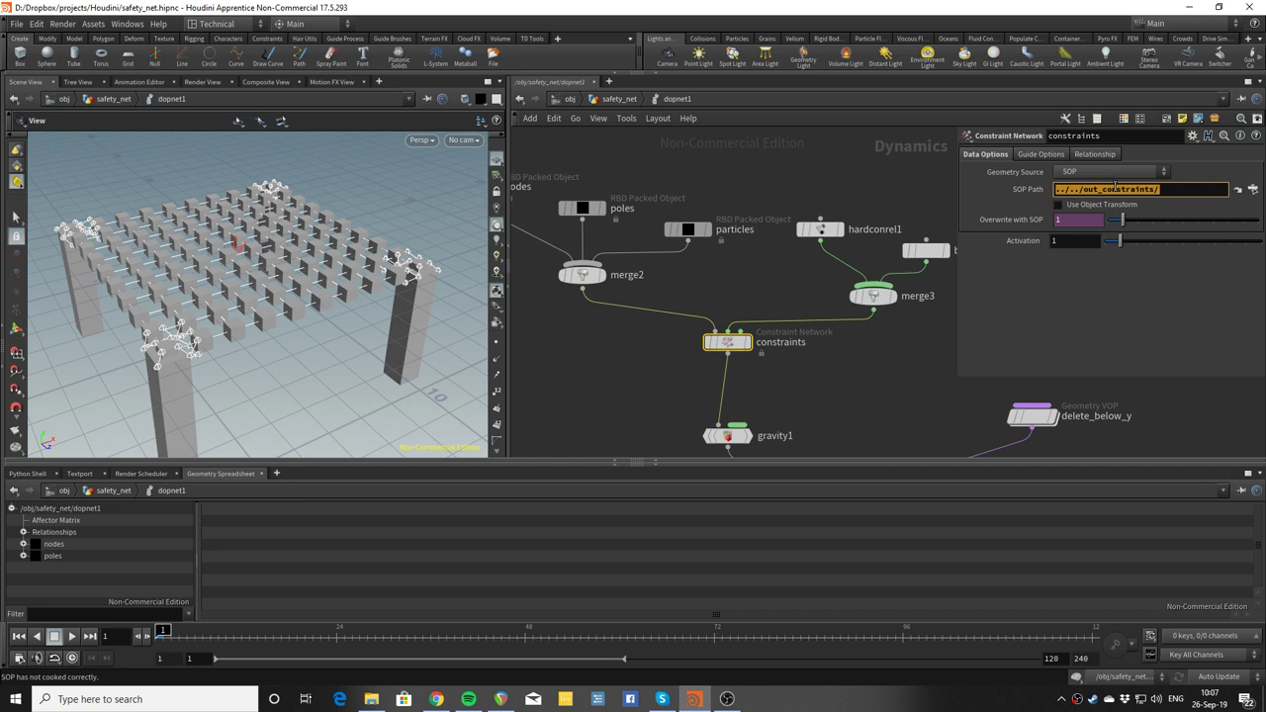
{"action": "left_click", "coordinate": [851, 370]}
{"action": "middle_click_drag", "start_coordinate": [814, 385], "coordinate": [711, 235]}
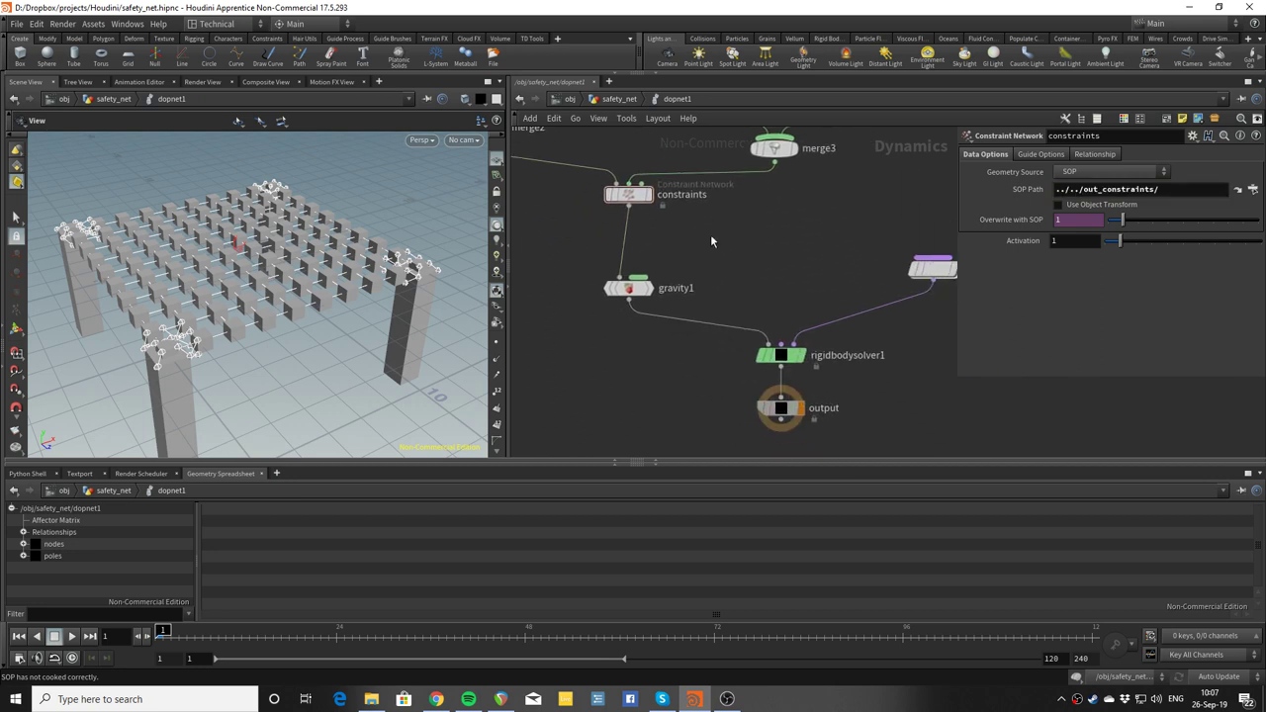
{"action": "scroll", "coordinate": [761, 276], "scroll_direction": "down", "scroll_amount": 1}
{"action": "middle_click_drag", "start_coordinate": [760, 276], "coordinate": [735, 326]}
Play the safety net simulation, replay it from the first frame, and return the timeline to frame 1.
{"action": "left_click", "coordinate": [71, 635]}
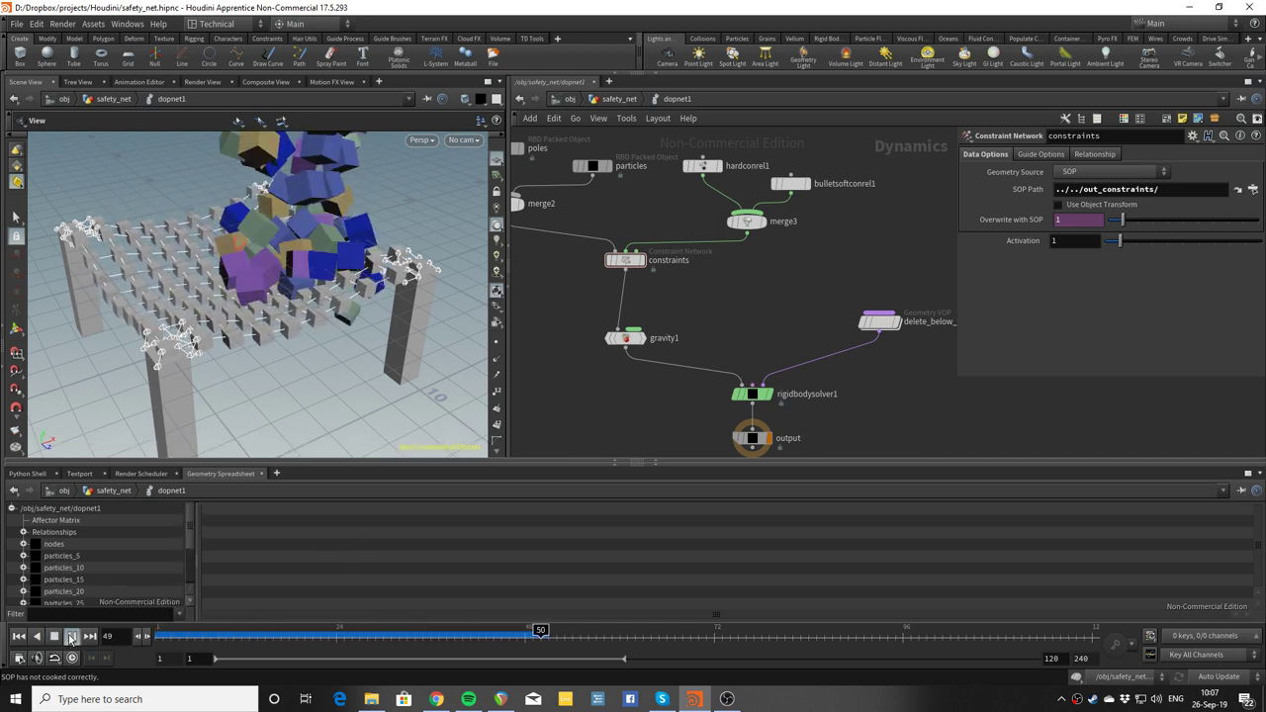
{"action": "scroll", "coordinate": [633, 326], "scroll_direction": "down", "scroll_amount": 3}
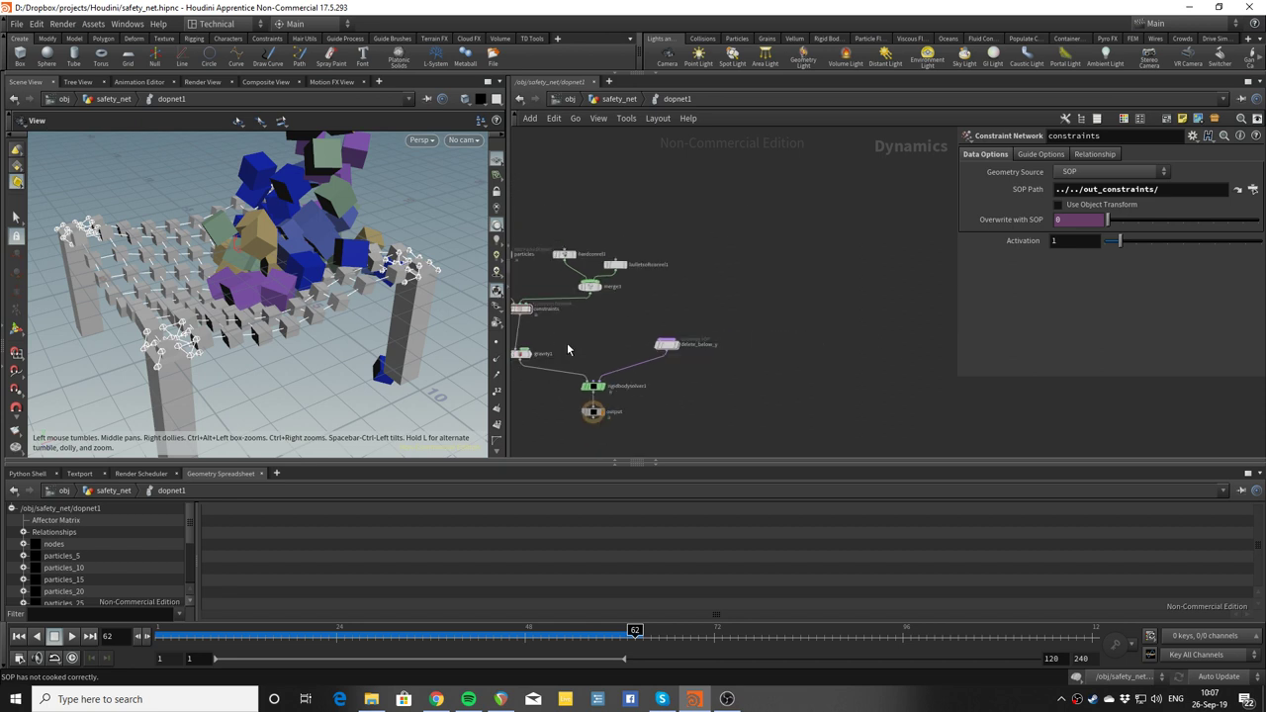
{"action": "scroll", "coordinate": [567, 342], "scroll_direction": "up", "scroll_amount": 3}
{"action": "middle_click_drag", "start_coordinate": [689, 323], "coordinate": [806, 358]}
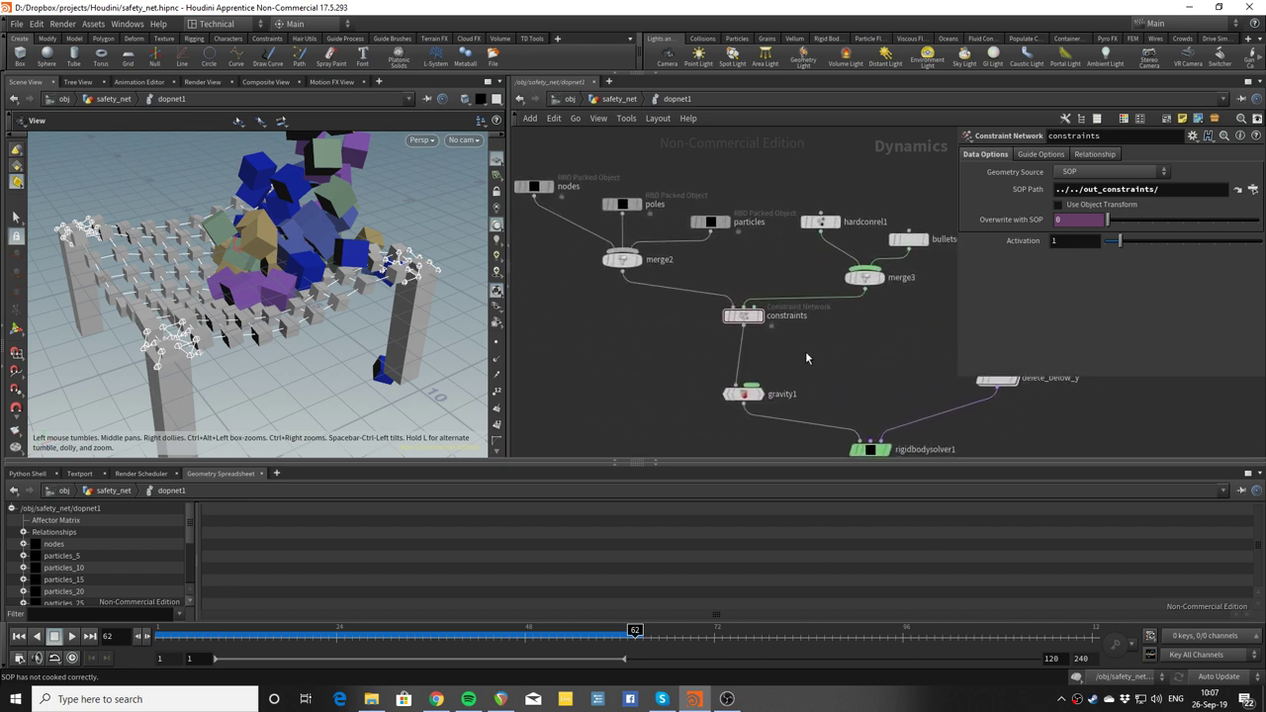
{"action": "key", "text": "ctrl+Up"}
{"action": "key", "text": "Up"}
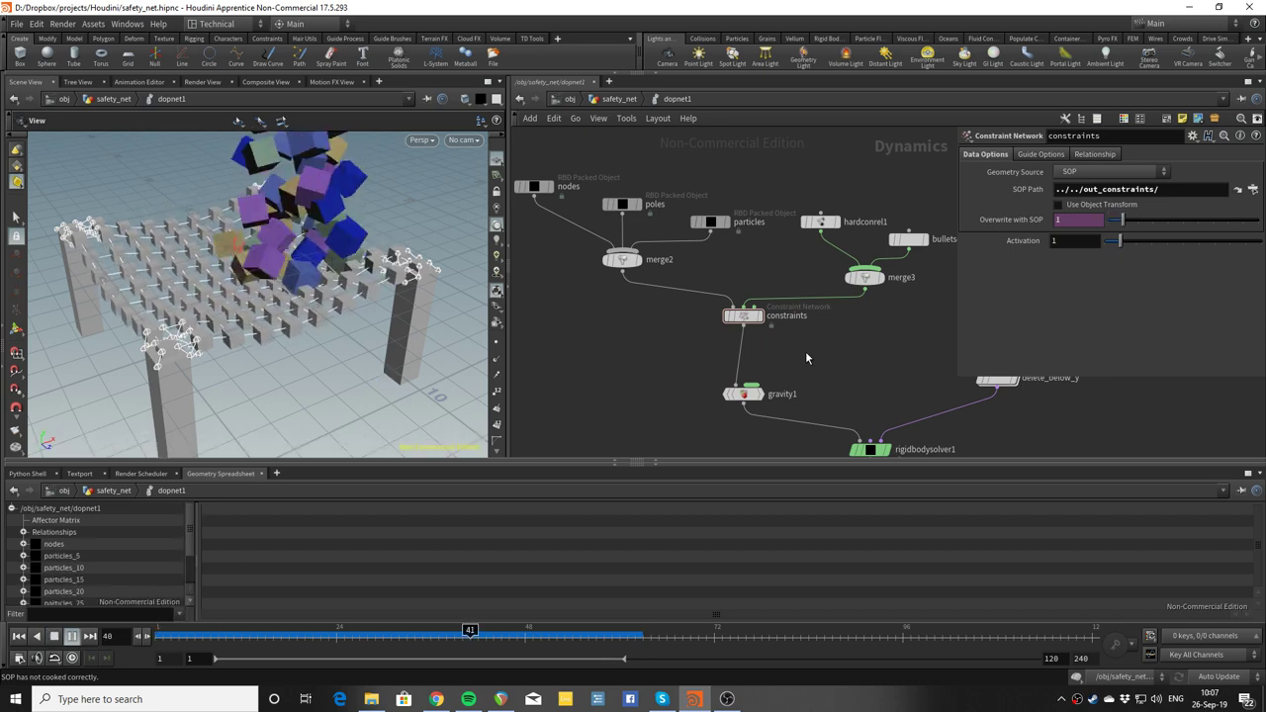
{"action": "key", "text": "ctrl+Up"}
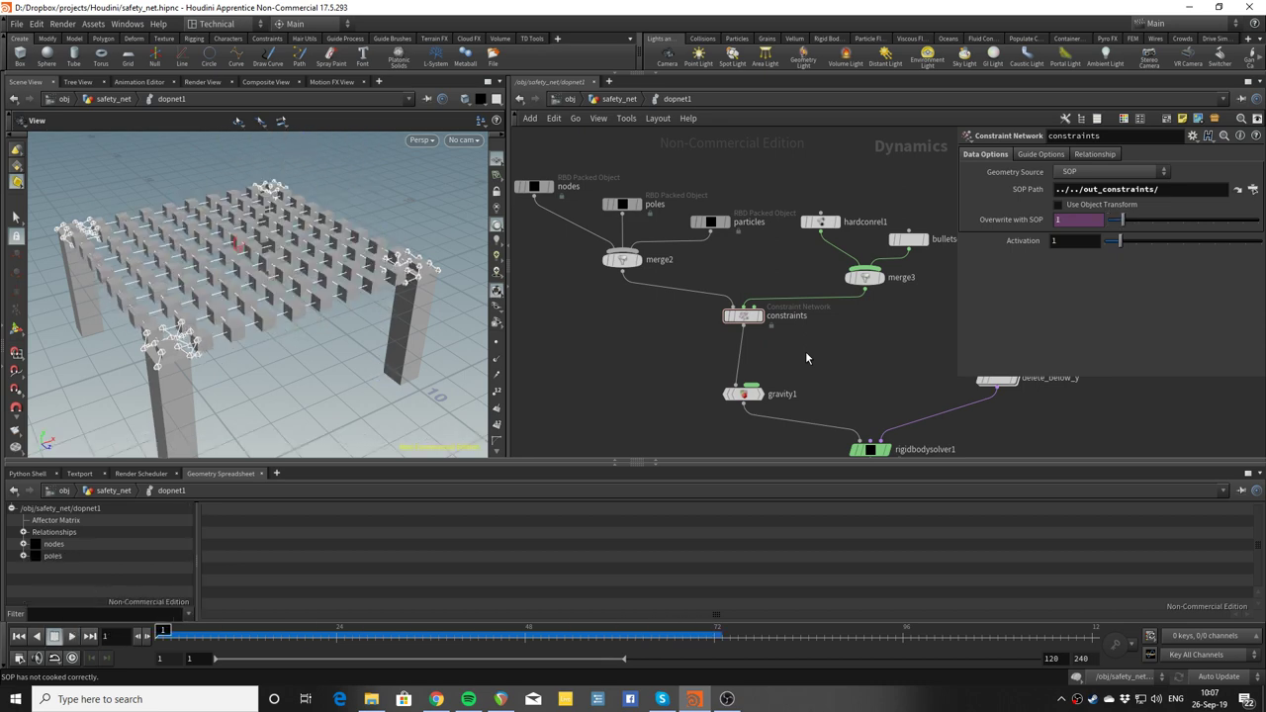